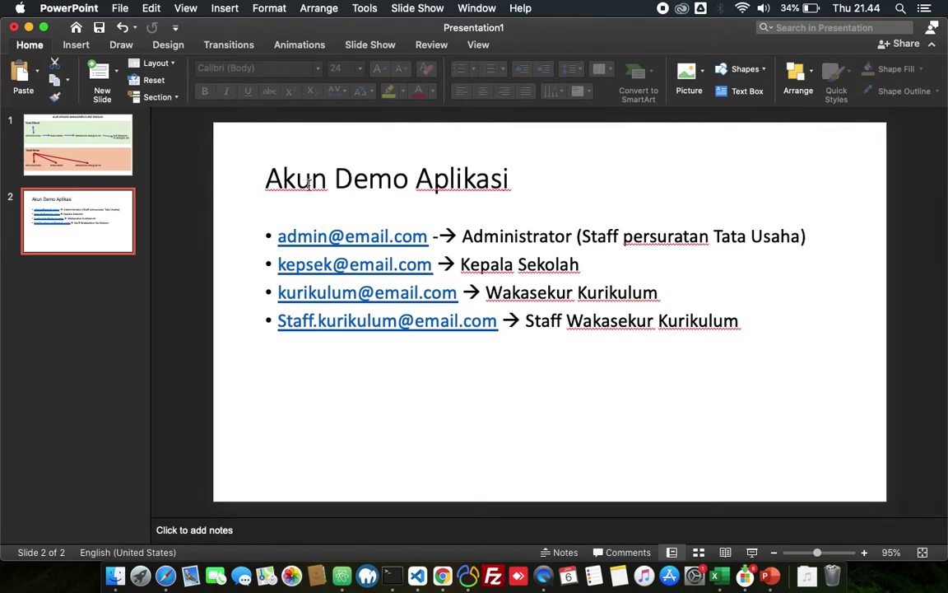
Step: Move from the demo-accounts slide to the AMSS sign-in page in Safari
{"action": "key", "text": "ctrl+Right"}
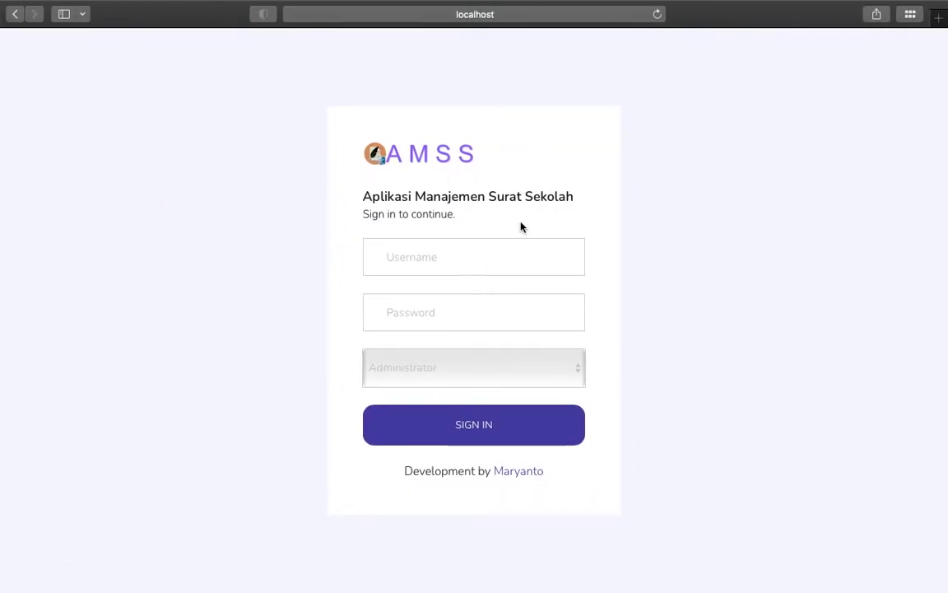
Step: Sign in to AMSS with the admin demo username and password, keeping the Administrator role
{"action": "left_click", "coordinate": [411, 256]}
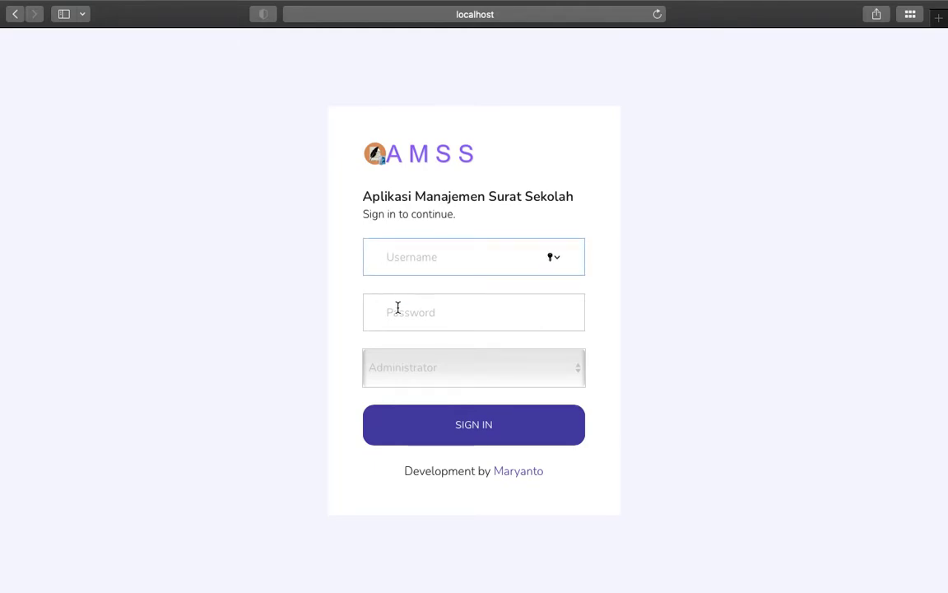
{"action": "left_click", "coordinate": [392, 370]}
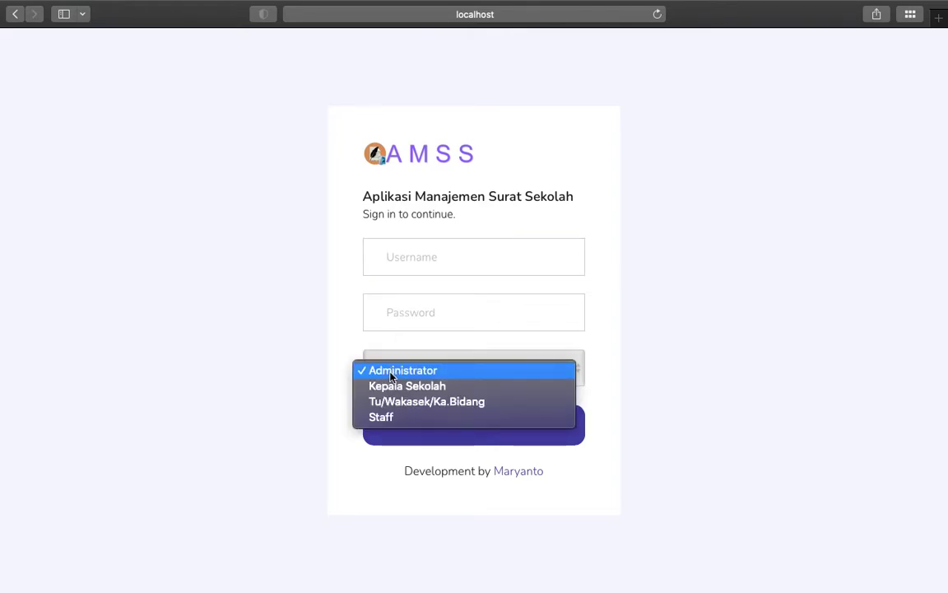
{"action": "left_click", "coordinate": [437, 341]}
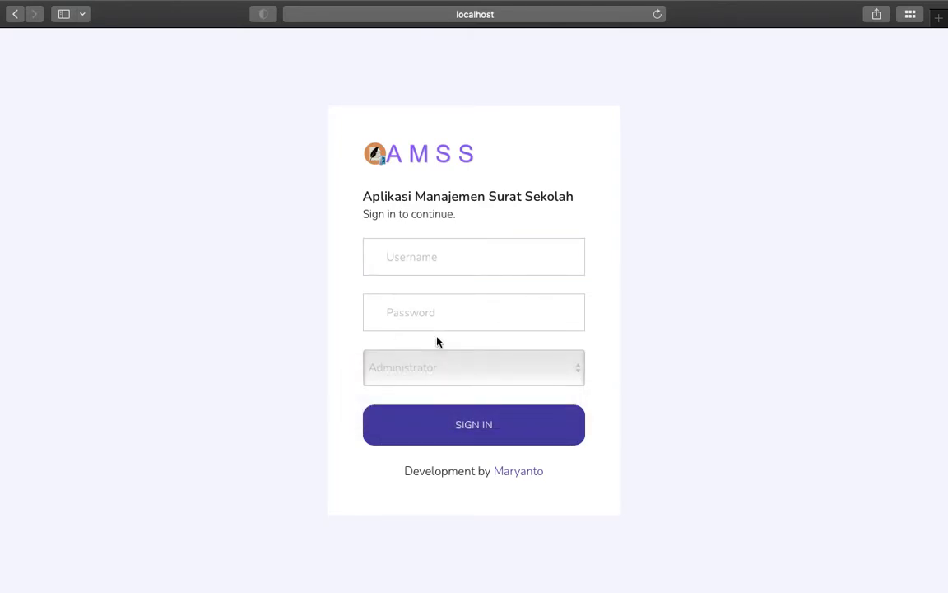
{"action": "left_click", "coordinate": [409, 247]}
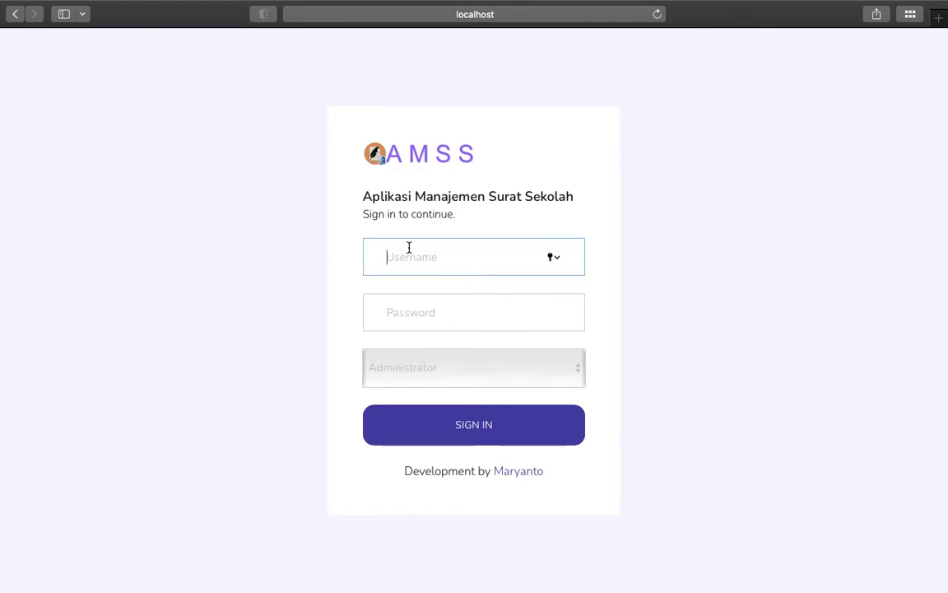
{"action": "type", "text": "admin@email.com"}
{"action": "key", "text": "Tab"}
{"action": "type", "text": "admin"}
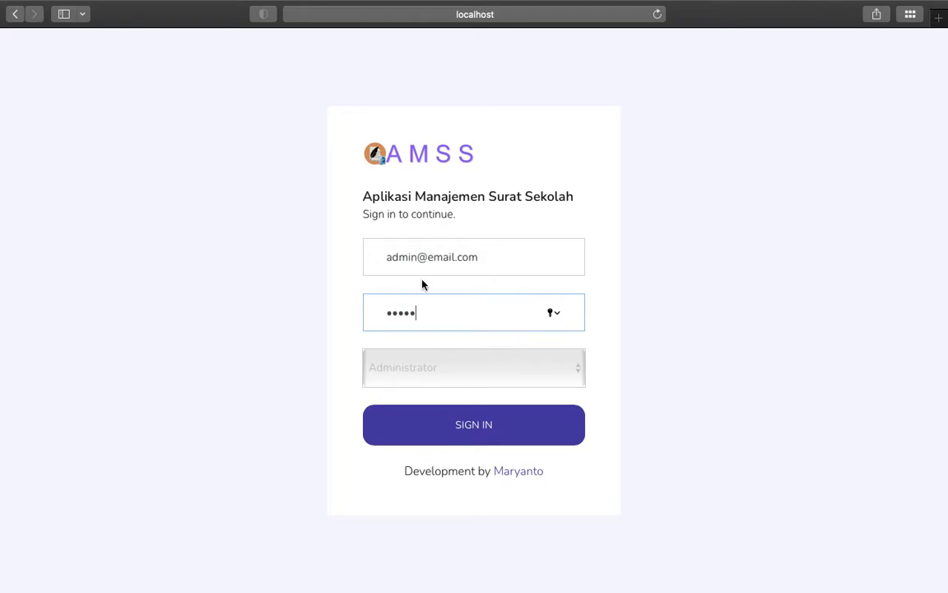
{"action": "left_click", "coordinate": [482, 423]}
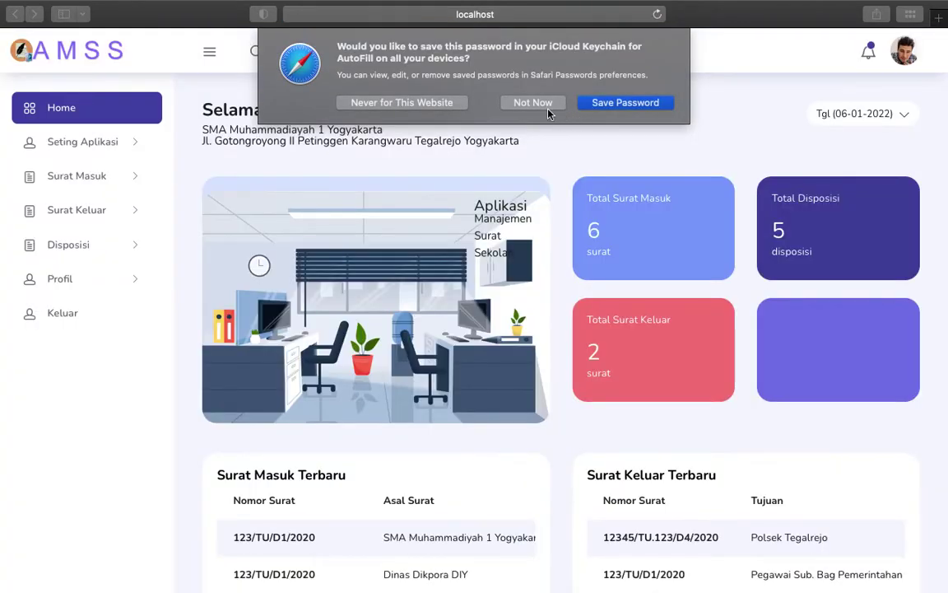
Step: Decline saving the password, view the Sekolah profile settings, and return Home to reopen Seting Aplikasi
{"action": "left_click", "coordinate": [548, 109]}
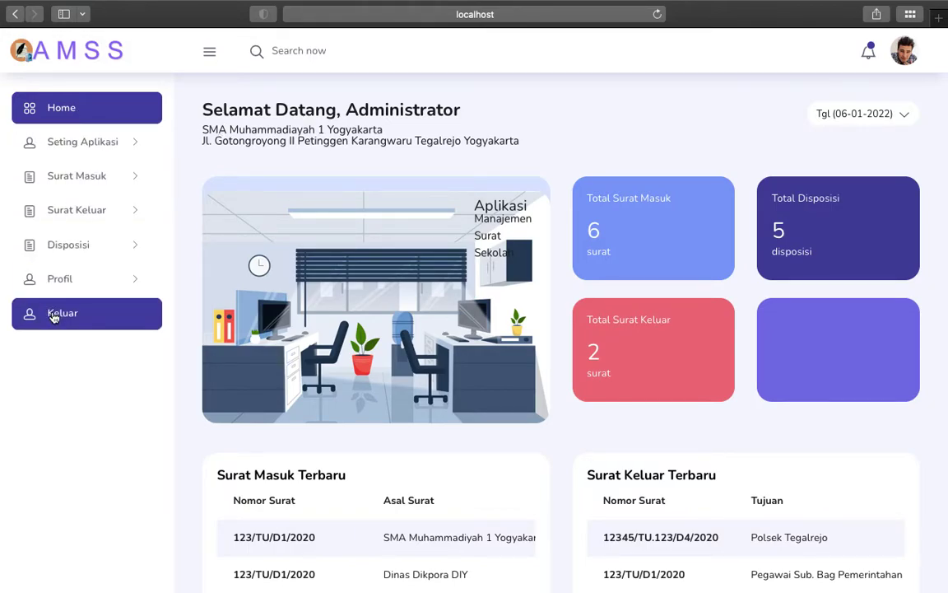
{"action": "left_click", "coordinate": [103, 148]}
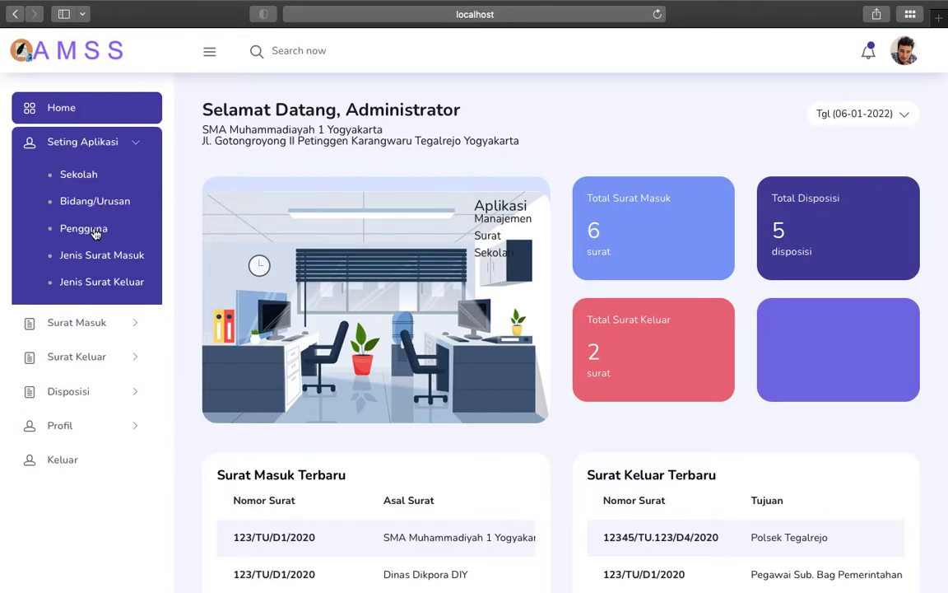
{"action": "left_click", "coordinate": [93, 177]}
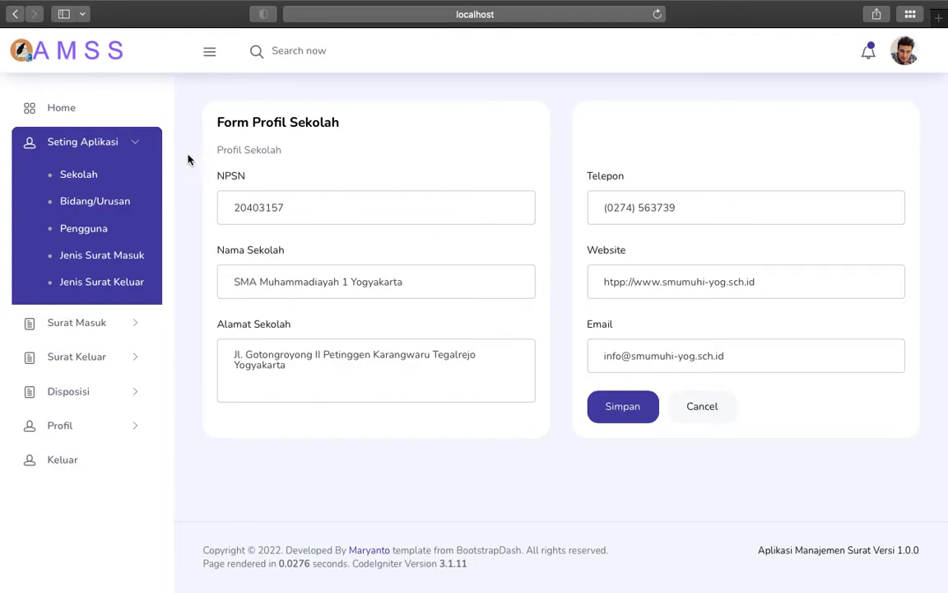
{"action": "left_click", "coordinate": [59, 108]}
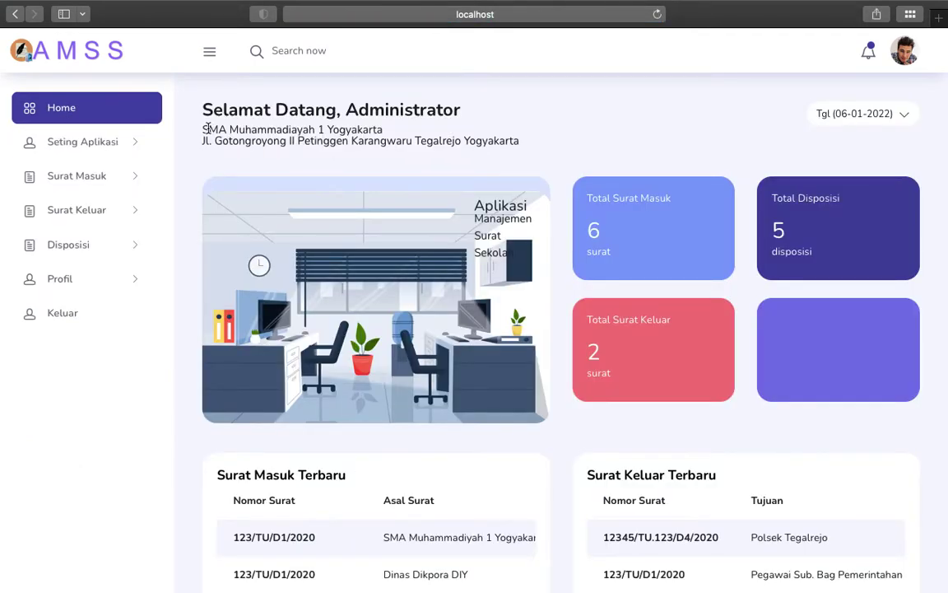
{"action": "left_click", "coordinate": [78, 141]}
Step: Review the Bidang/Urusan department list, then open the Pengguna user accounts list
{"action": "left_click", "coordinate": [86, 206]}
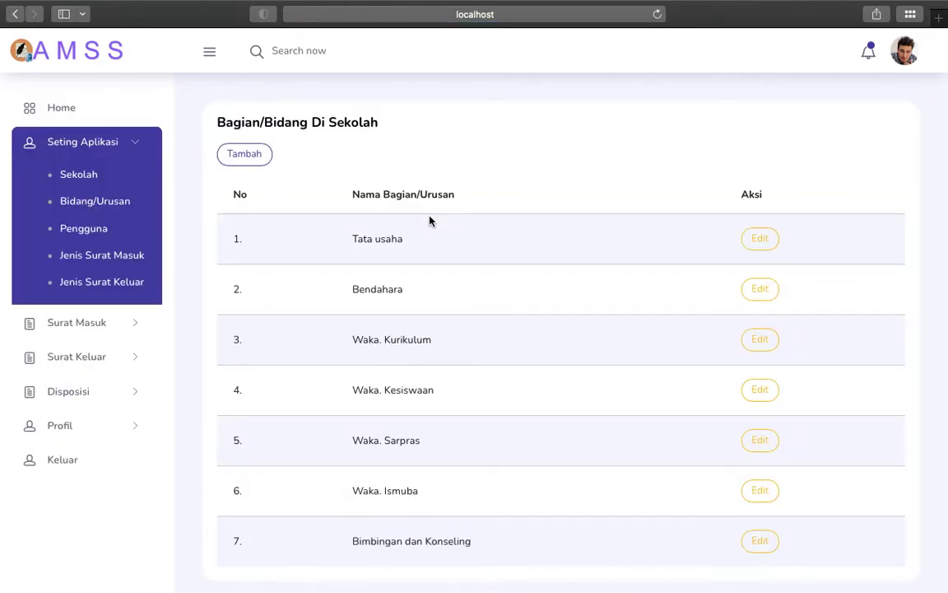
{"action": "scroll", "coordinate": [430, 218], "scroll_direction": "down", "scroll_amount": 3}
{"action": "scroll", "coordinate": [425, 188], "scroll_direction": "up", "scroll_amount": 3}
{"action": "left_click", "coordinate": [83, 230]}
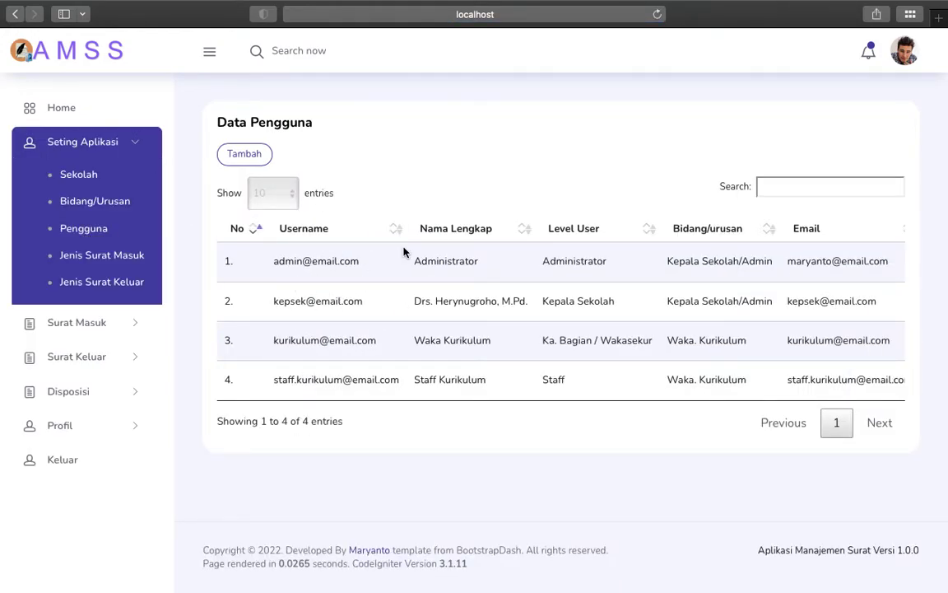
Step: Try a new user as Wakasekur/Ka. Bidang in Waka. Kesiswaan, cancel it, and view incoming letter types
{"action": "left_click", "coordinate": [251, 155]}
{"action": "scroll", "coordinate": [514, 254], "scroll_direction": "down", "scroll_amount": 3}
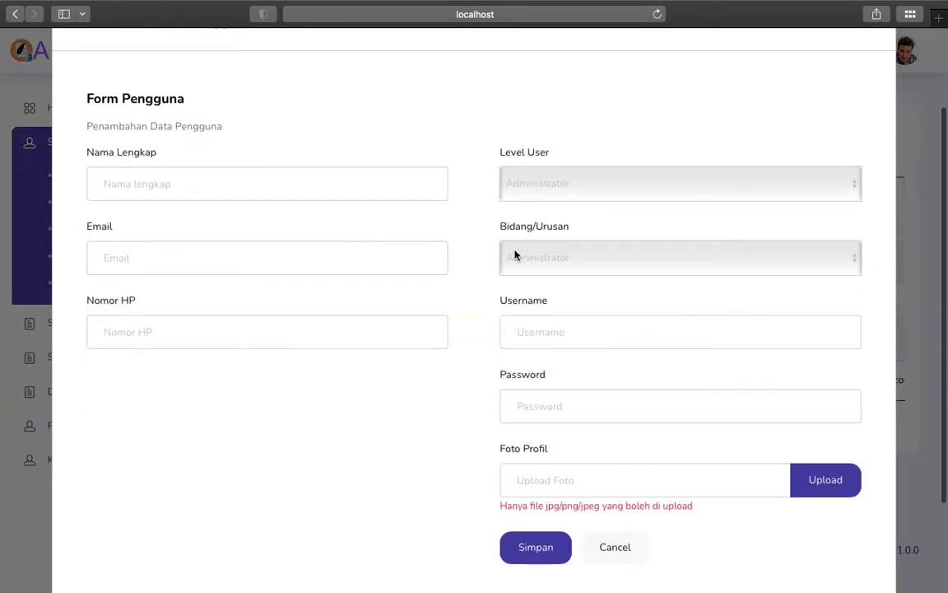
{"action": "left_click", "coordinate": [626, 184]}
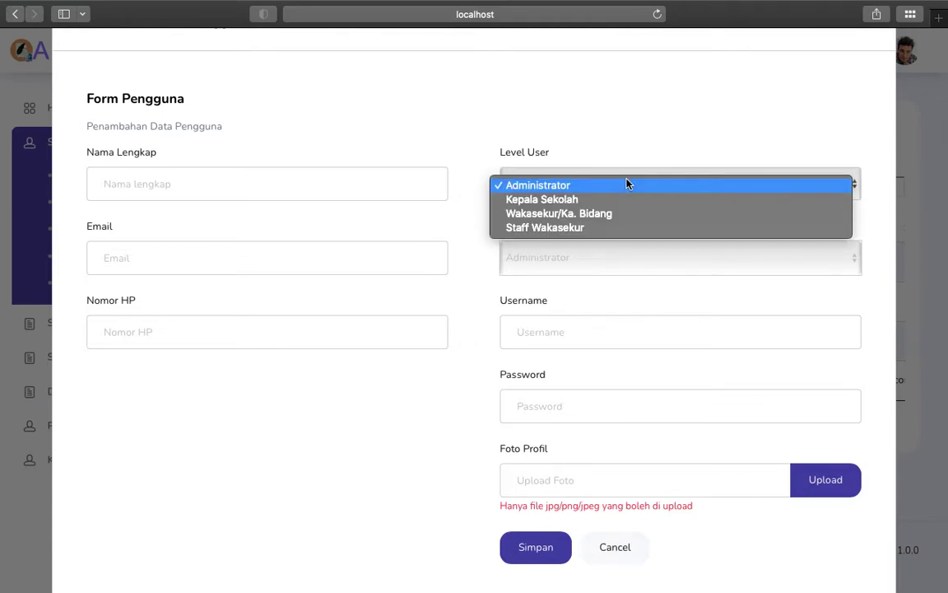
{"action": "left_click", "coordinate": [585, 138]}
{"action": "left_click", "coordinate": [588, 257]}
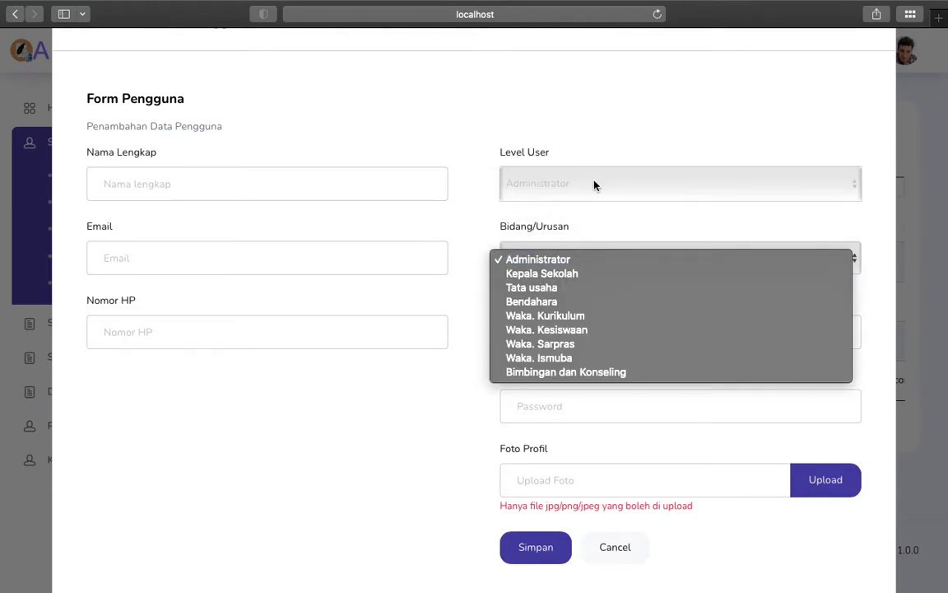
{"action": "left_click", "coordinate": [595, 184]}
{"action": "left_click", "coordinate": [594, 185]}
{"action": "left_click", "coordinate": [583, 214]}
{"action": "left_click", "coordinate": [567, 258]}
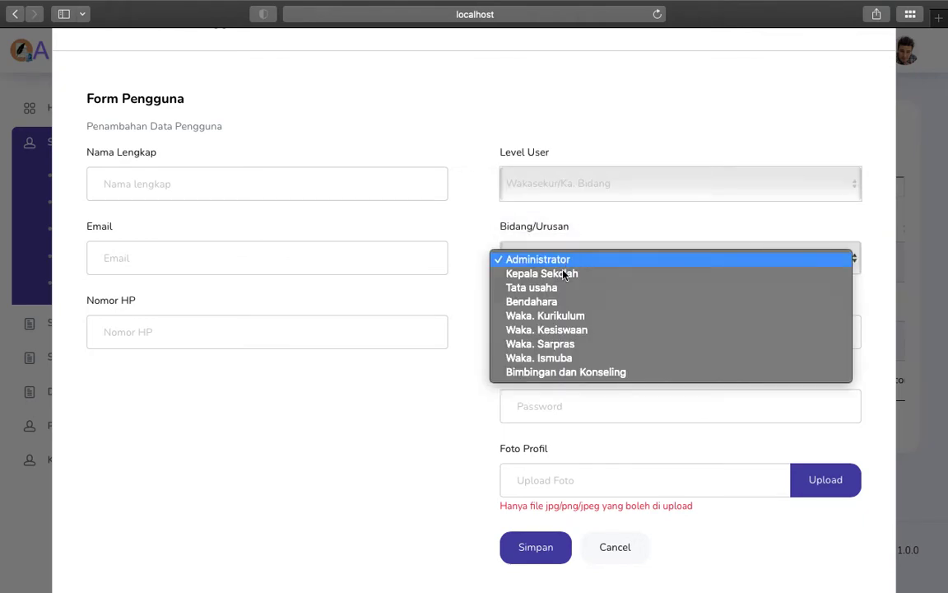
{"action": "left_click", "coordinate": [529, 329]}
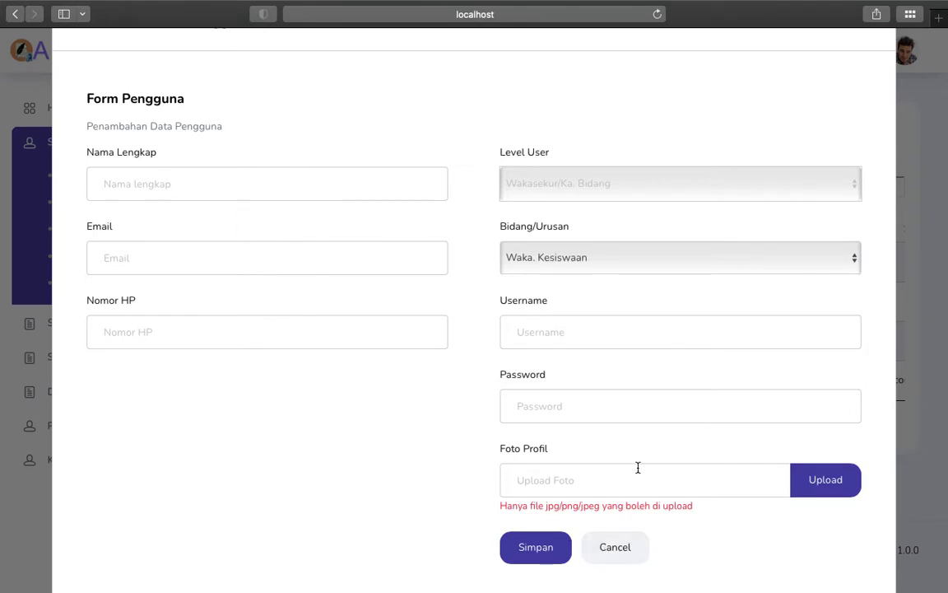
{"action": "left_click", "coordinate": [624, 546]}
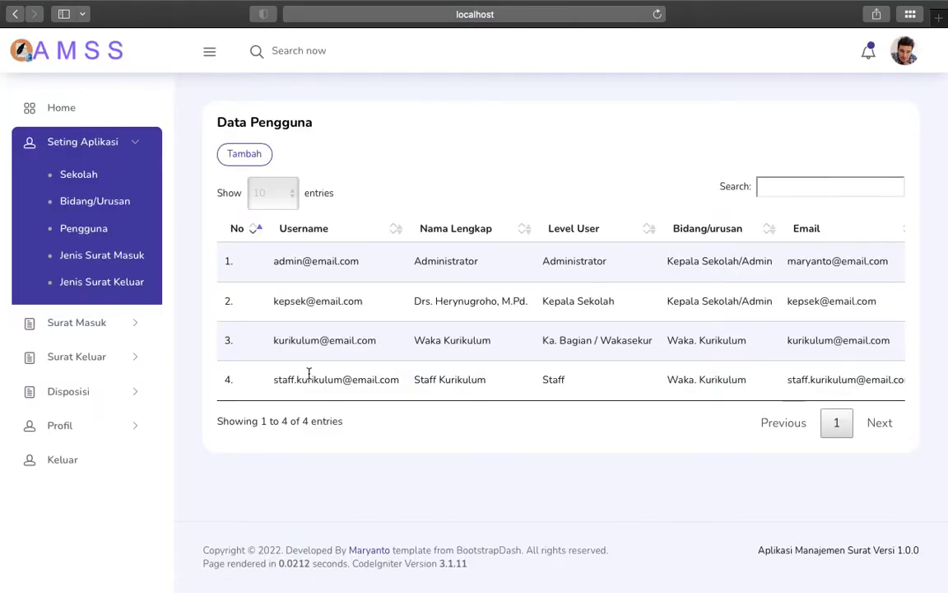
{"action": "left_click", "coordinate": [91, 262]}
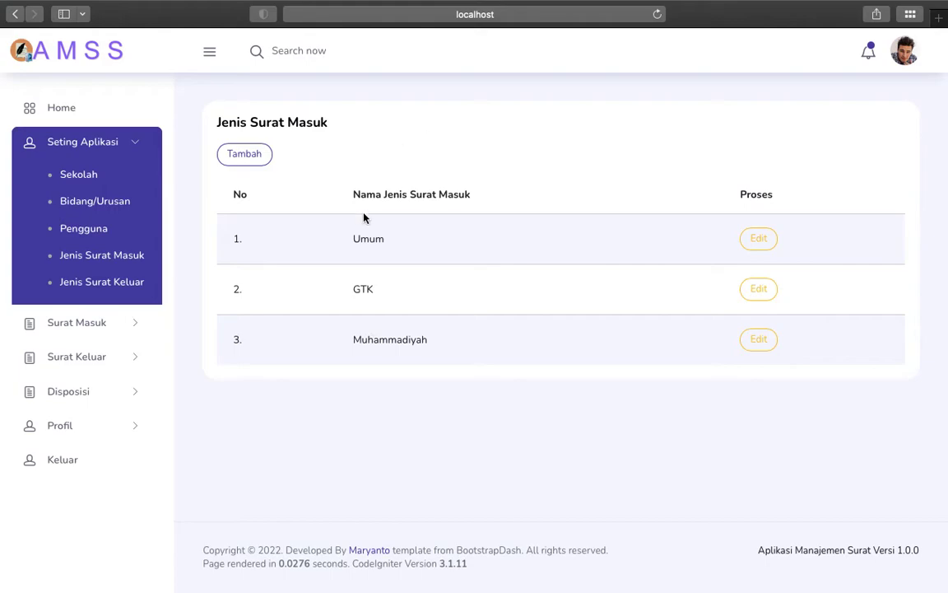
Step: Review the four outgoing letter types, then return Home and expand Surat Masuk
{"action": "left_click", "coordinate": [123, 283]}
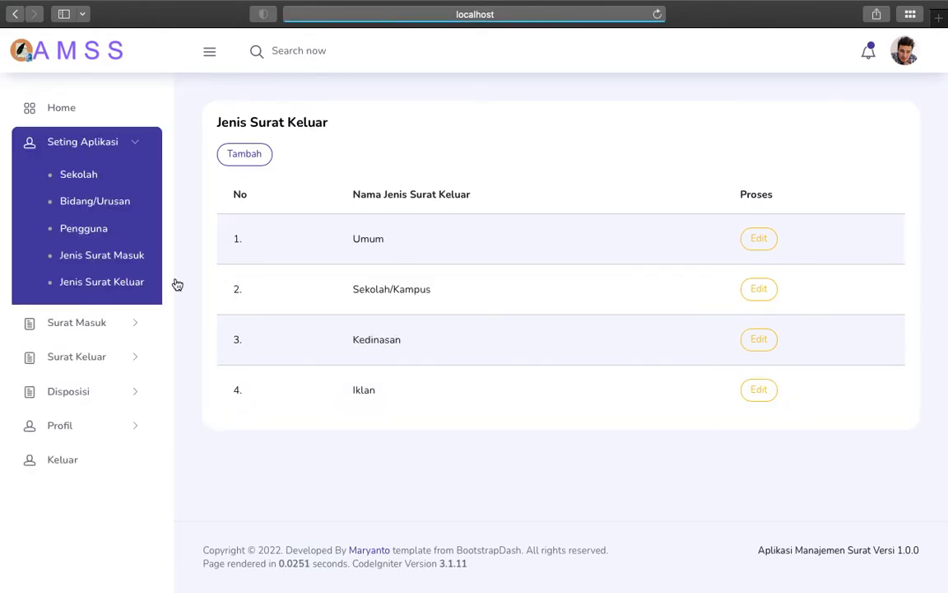
{"action": "left_click", "coordinate": [80, 117]}
{"action": "left_click", "coordinate": [93, 181]}
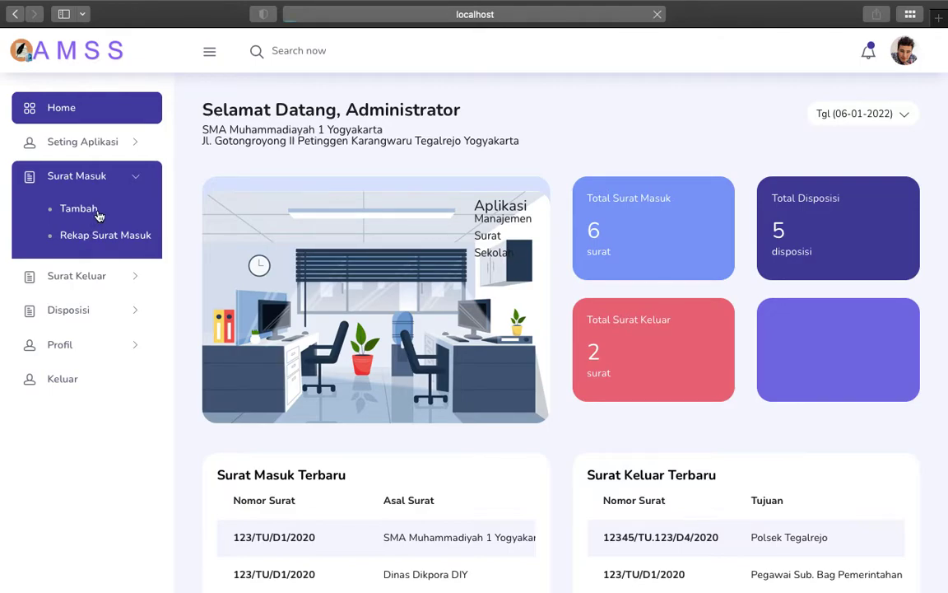
Step: Start a new incoming letter numbered 123/VI/2022/TU from Dinas Dikpora DIY
{"action": "left_click", "coordinate": [98, 213]}
{"action": "scroll", "coordinate": [350, 198], "scroll_direction": "down", "scroll_amount": 1}
{"action": "scroll", "coordinate": [350, 198], "scroll_direction": "up", "scroll_amount": 1}
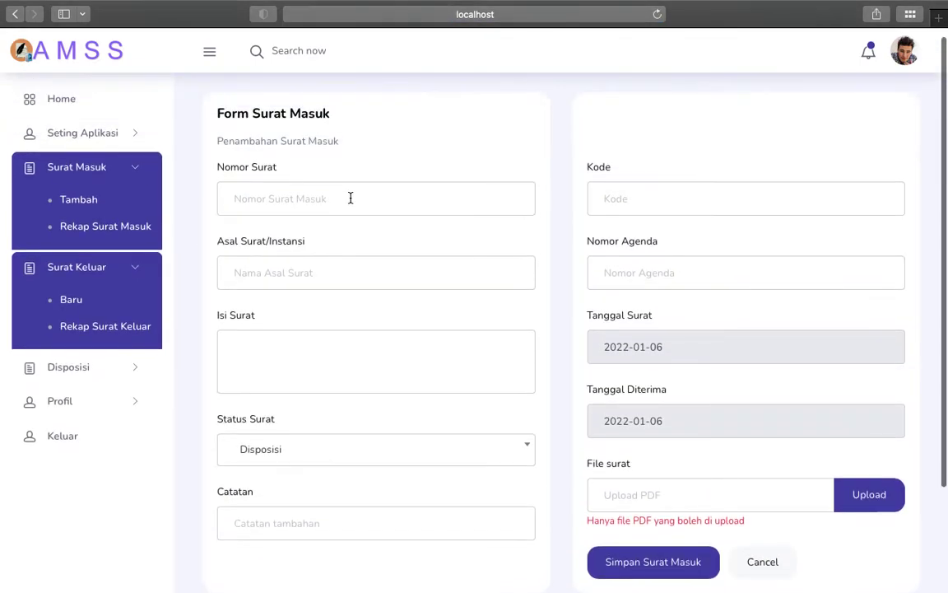
{"action": "scroll", "coordinate": [307, 247], "scroll_direction": "down", "scroll_amount": 3}
{"action": "scroll", "coordinate": [307, 243], "scroll_direction": "up", "scroll_amount": 3}
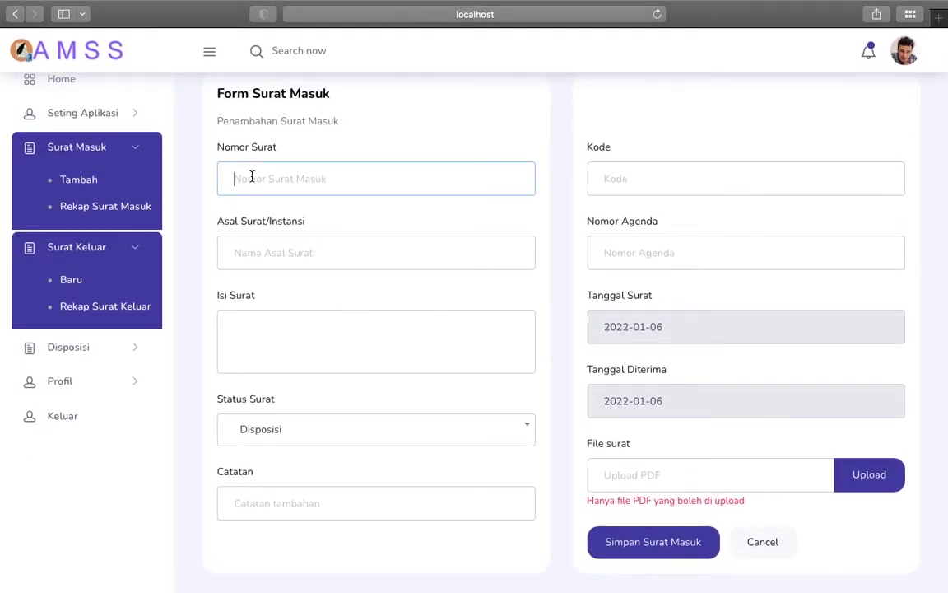
{"action": "type", "text": "123/VI/20021"}
{"action": "key", "text": "BackSpace"}
{"action": "type", "text": "2/TU"}
{"action": "left_click", "coordinate": [287, 257]}
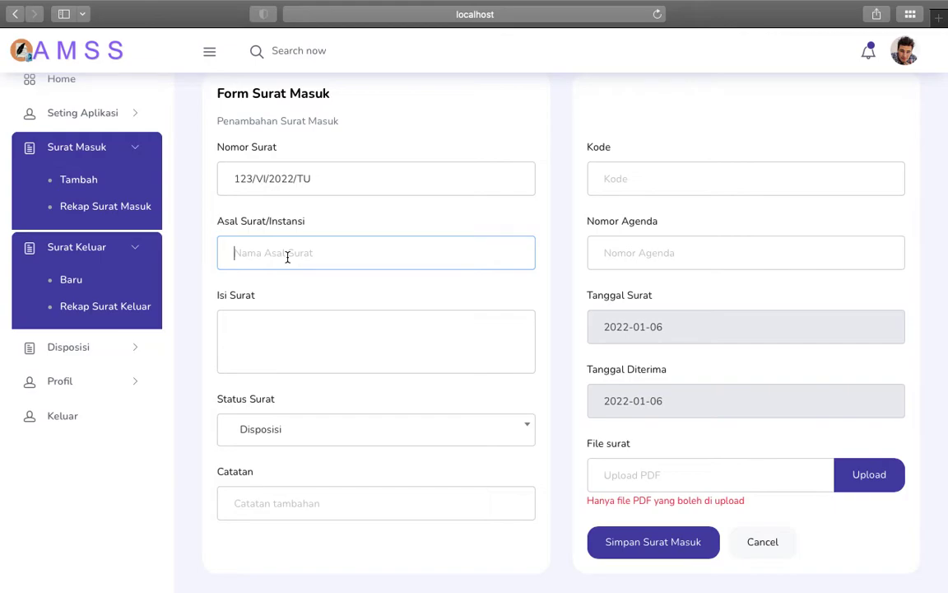
{"action": "type", "text": "Dinas Dikpora DIY"}
Step: Enter the letter contents 'Sosilasisasi tatap muka di era pandemi'
{"action": "left_click", "coordinate": [276, 325]}
{"action": "type", "text": "P"}
{"action": "key", "text": "BackSpace"}
{"action": "type", "text": "P"}
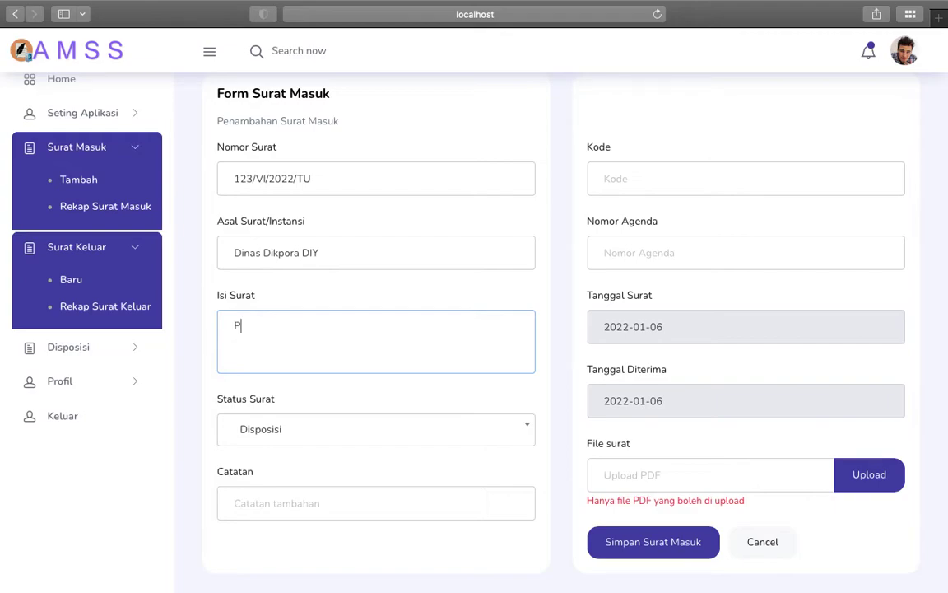
{"action": "type", "text": "eraturan"}
{"action": "key", "text": "BackSpace"}
{"action": "key", "text": "BackSpace"}
{"action": "key", "text": "BackSpace"}
{"action": "key", "text": "BackSpace"}
{"action": "key", "text": "BackSpace"}
{"action": "key", "text": "BackSpace"}
{"action": "key", "text": "BackSpace"}
{"action": "key", "text": "BackSpace"}
{"action": "key", "text": "BackSpace"}
{"action": "type", "text": "Pera"}
{"action": "key", "text": "BackSpace"}
{"action": "key", "text": "BackSpace"}
{"action": "key", "text": "BackSpace"}
{"action": "key", "text": "BackSpace"}
{"action": "type", "text": "Sosilasisasi tat "}
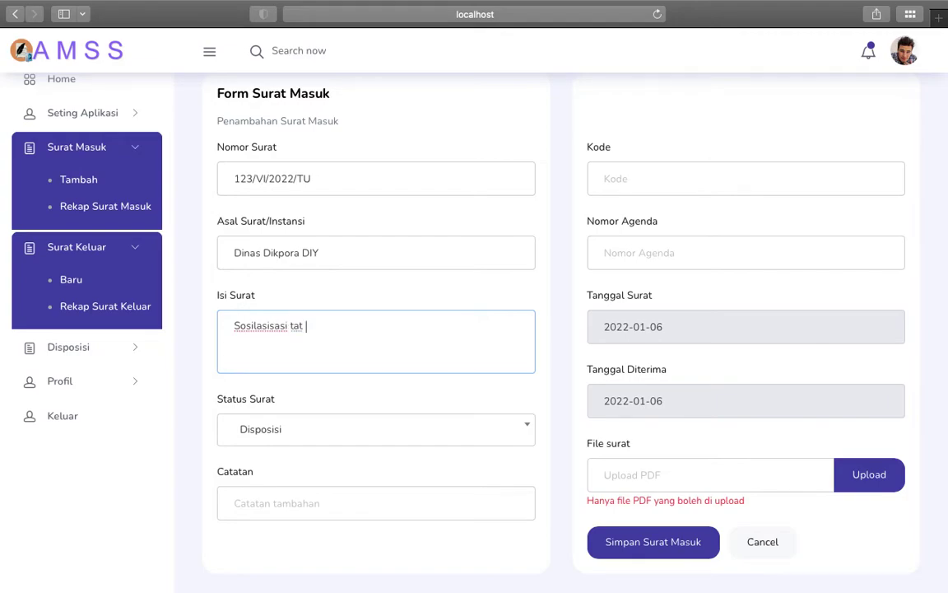
{"action": "type", "text": "mu"}
{"action": "key", "text": "BackSpace"}
{"action": "key", "text": "BackSpace"}
{"action": "key", "text": "BackSpace"}
{"action": "type", "text": "ap muka di era pa"}
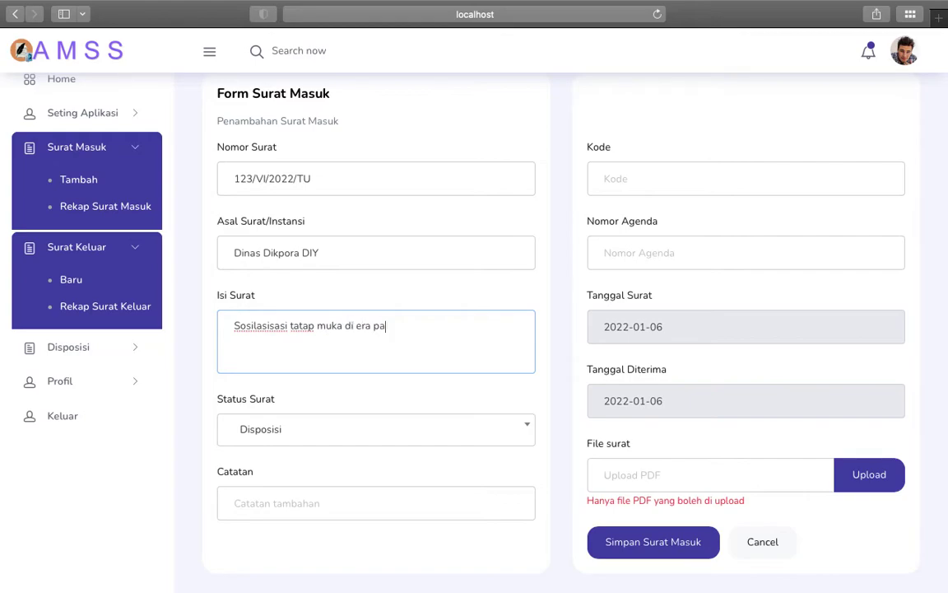
{"action": "type", "text": "ndemi"}
Step: Set the letter status to Diarsipkan and add the note 'segera di cek'
{"action": "left_click", "coordinate": [283, 443]}
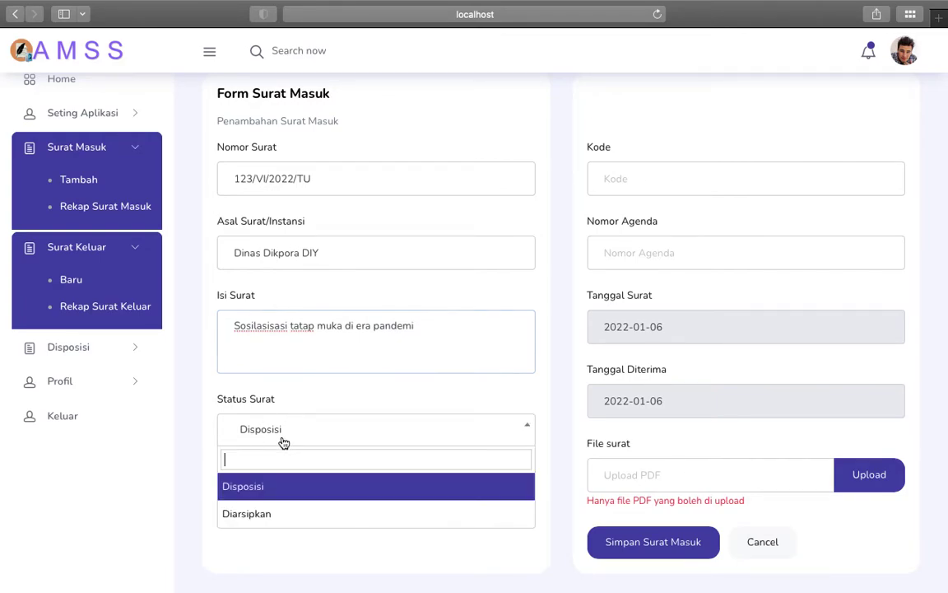
{"action": "left_click", "coordinate": [284, 486]}
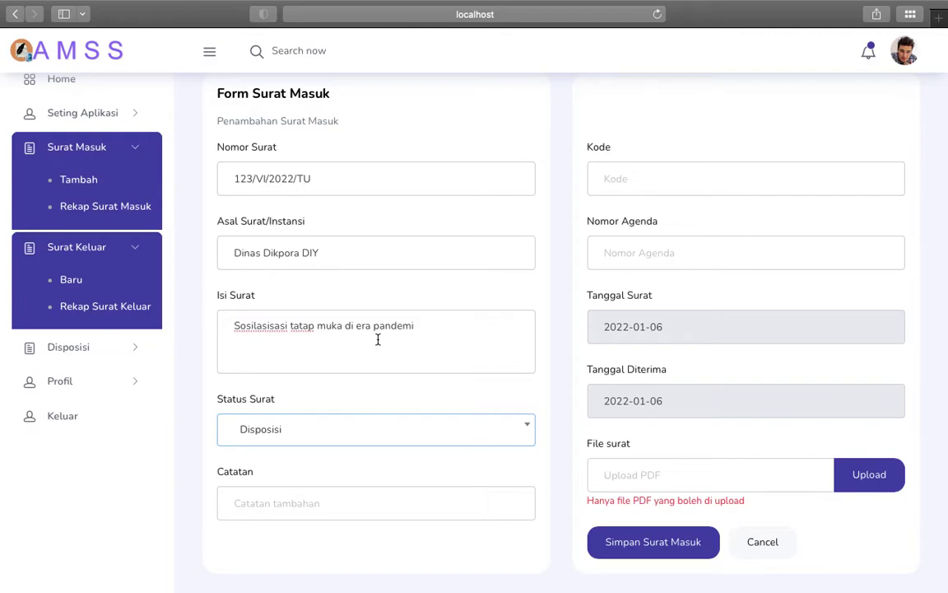
{"action": "left_click", "coordinate": [383, 438]}
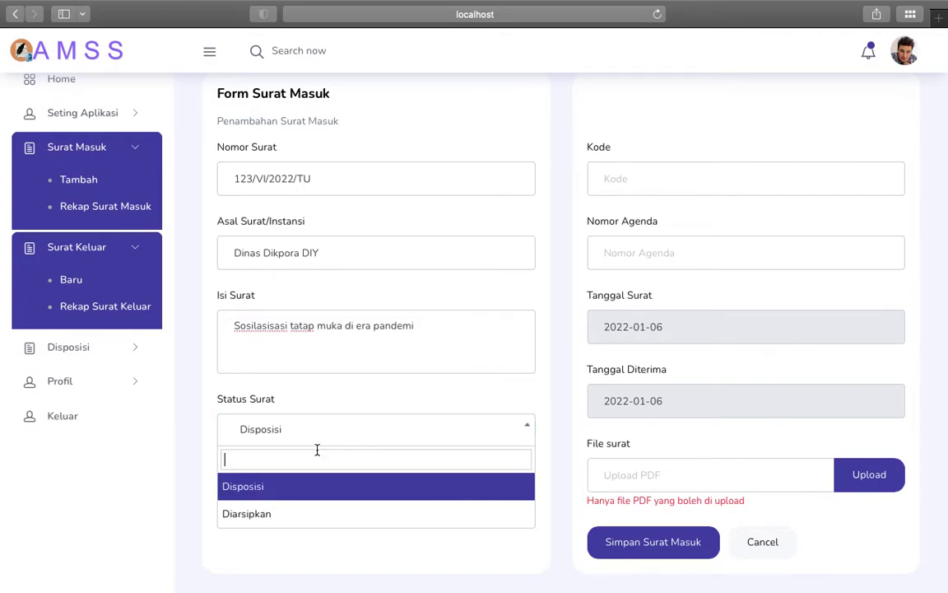
{"action": "left_click", "coordinate": [280, 512]}
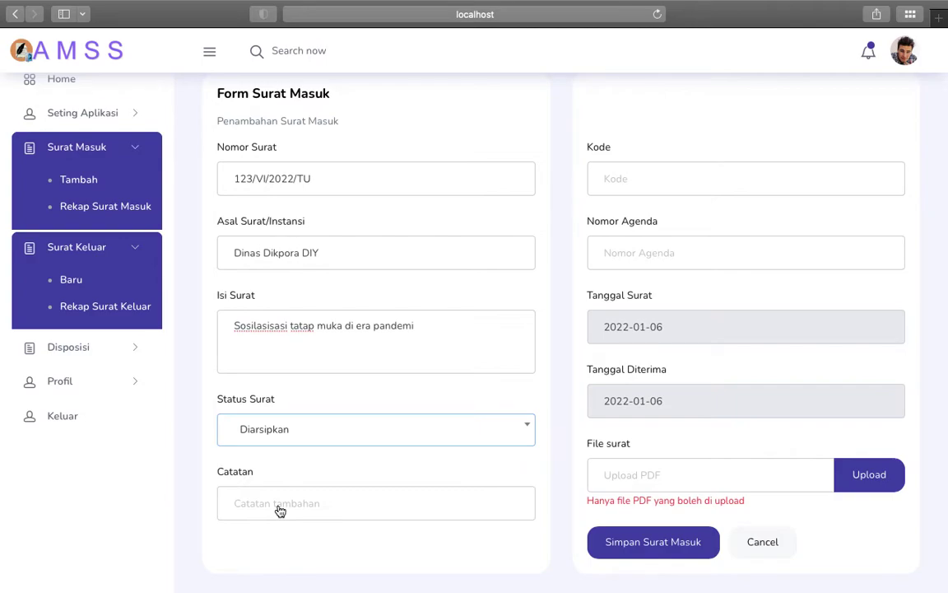
{"action": "left_click", "coordinate": [360, 439]}
{"action": "left_click", "coordinate": [259, 519]}
{"action": "left_click", "coordinate": [290, 503]}
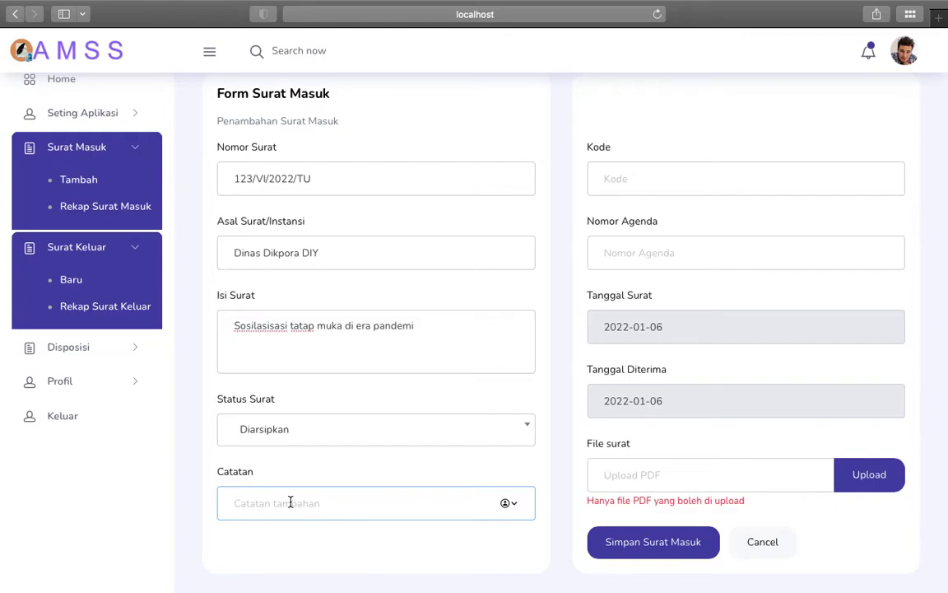
{"action": "type", "text": "se"}
{"action": "type", "text": "gera di ti"}
{"action": "type", "text": "ngu"}
{"action": "key", "text": "BackSpace"}
{"action": "key", "text": "BackSpace"}
{"action": "key", "text": "BackSpace"}
{"action": "key", "text": "BackSpace"}
{"action": "key", "text": "BackSpace"}
{"action": "type", "text": "cek"}
Step: Enter code DIN, agenda number 098, date 4 January 2022, attach Document1.pdf, and save
{"action": "left_click", "coordinate": [607, 180]}
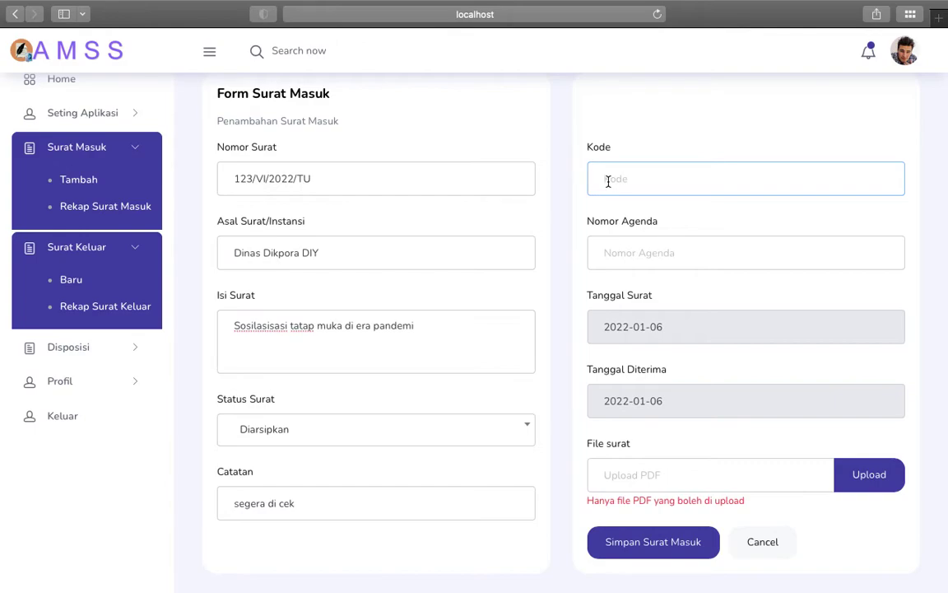
{"action": "type", "text": "DIN"}
{"action": "left_click", "coordinate": [659, 251]}
{"action": "type", "text": "098"}
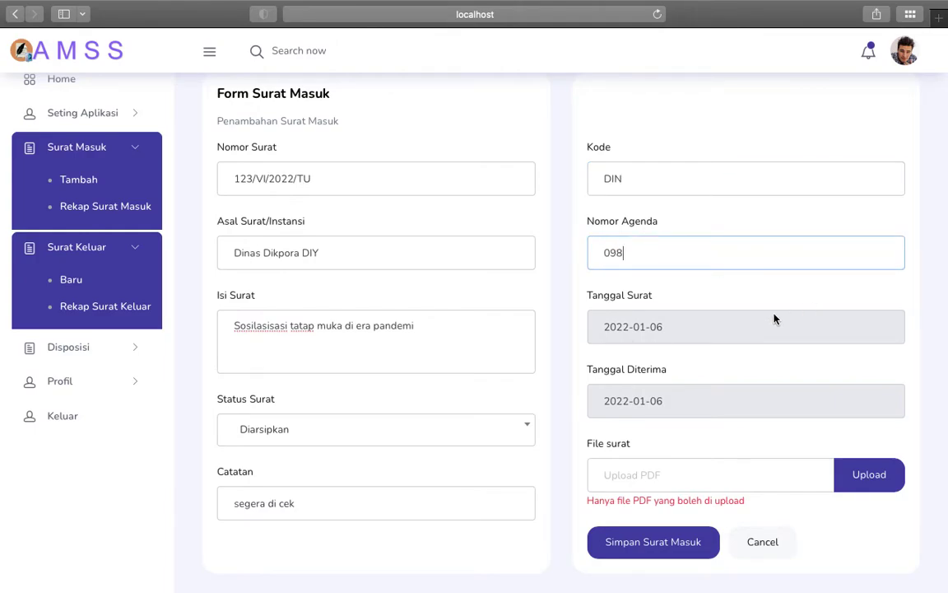
{"action": "left_click", "coordinate": [682, 333]}
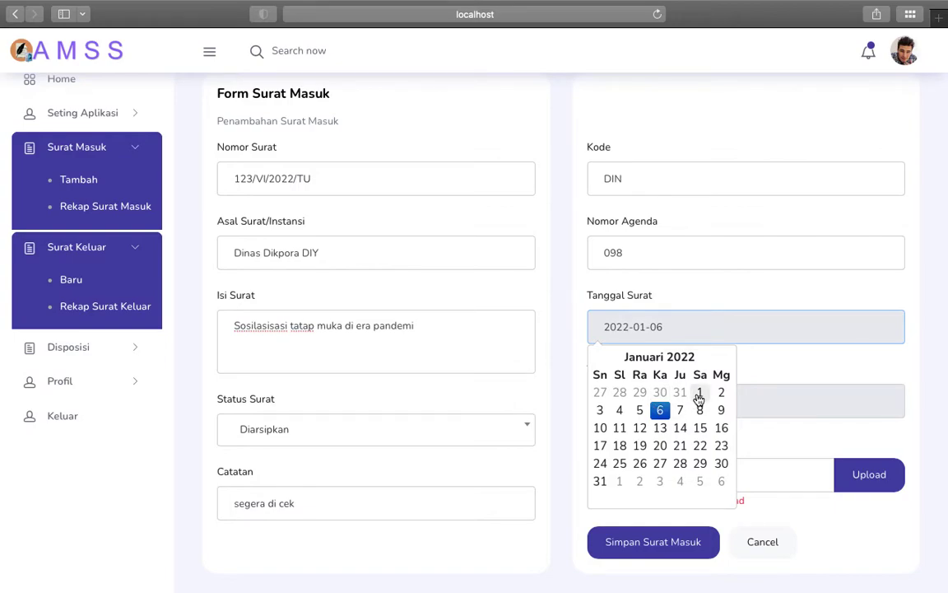
{"action": "left_click", "coordinate": [622, 410]}
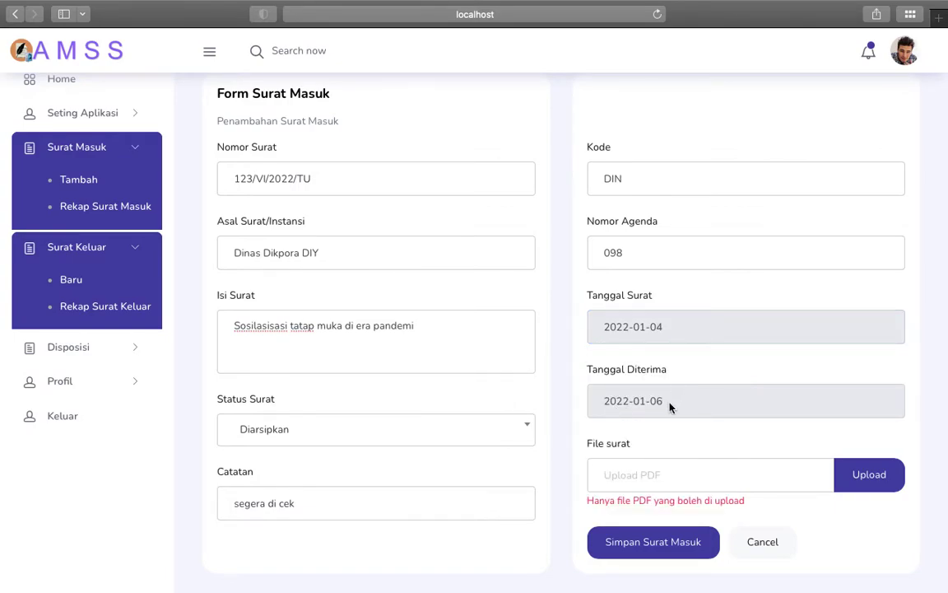
{"action": "left_click", "coordinate": [866, 485]}
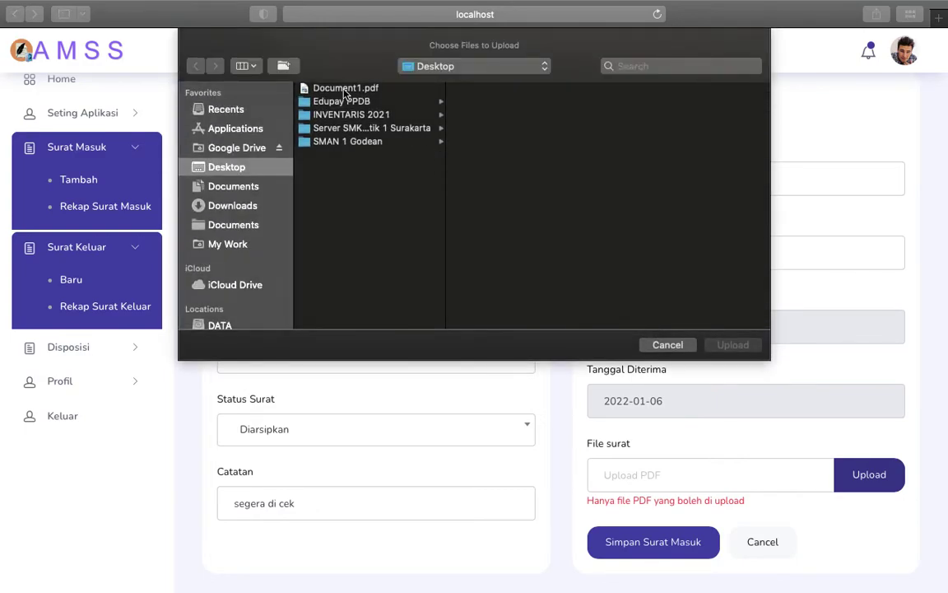
{"action": "double_click", "coordinate": [345, 89]}
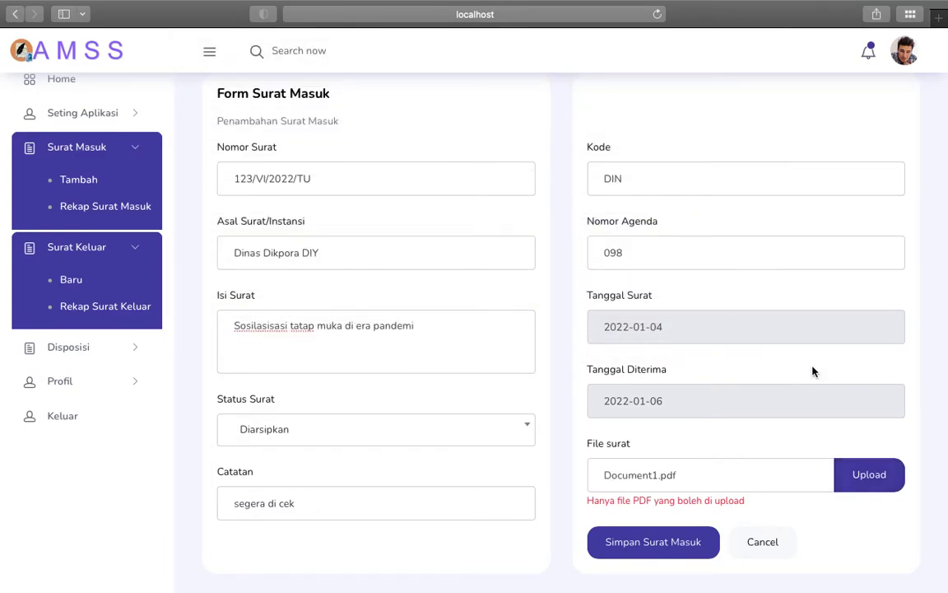
{"action": "left_click", "coordinate": [651, 545]}
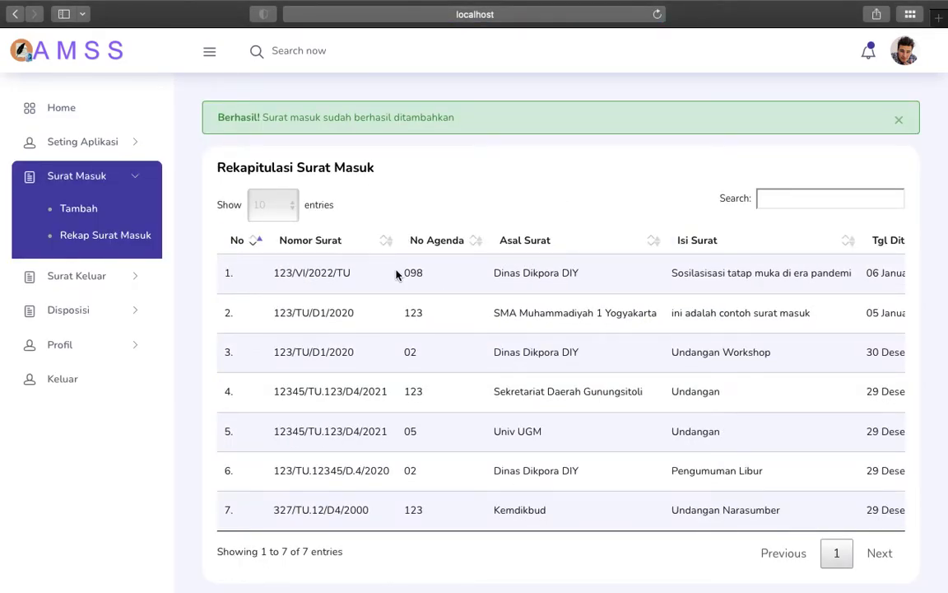
Step: View the saved Dikpora letter's details and Profil Surat summary, then start another incoming letter
{"action": "scroll", "coordinate": [570, 270], "scroll_direction": "right", "scroll_amount": 8}
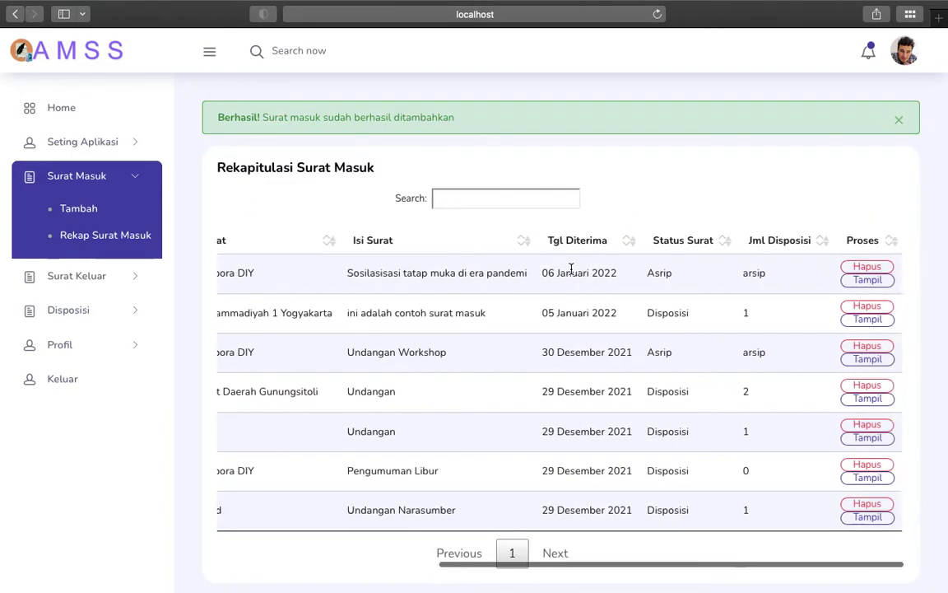
{"action": "left_click", "coordinate": [861, 284]}
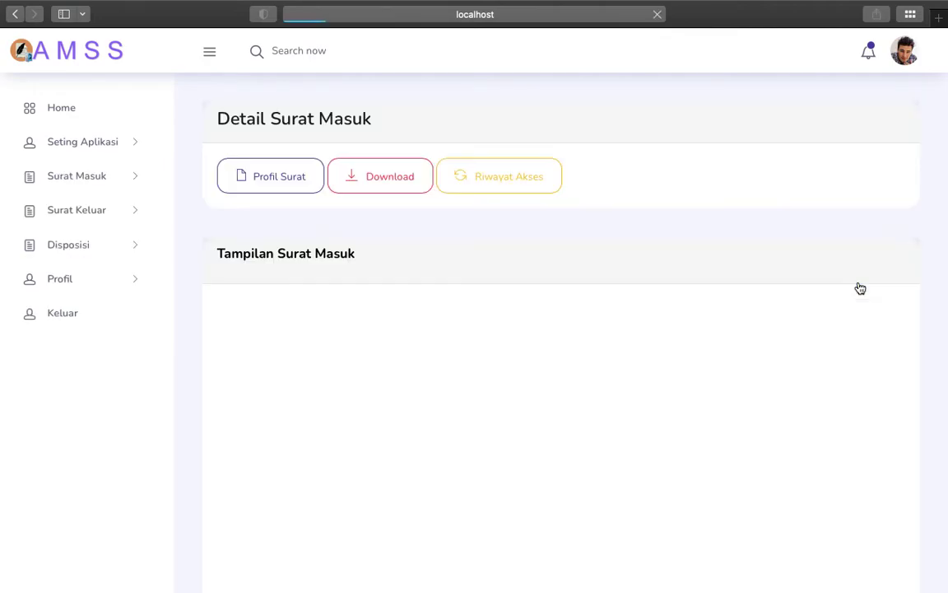
{"action": "scroll", "coordinate": [223, 344], "scroll_direction": "down", "scroll_amount": 10}
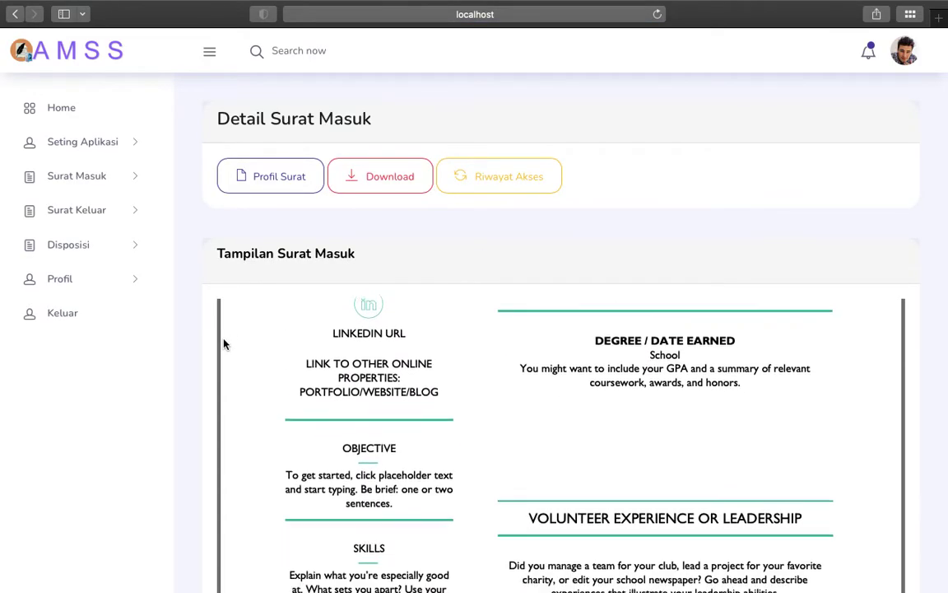
{"action": "scroll", "coordinate": [207, 377], "scroll_direction": "up", "scroll_amount": 5}
{"action": "scroll", "coordinate": [393, 355], "scroll_direction": "up", "scroll_amount": 5}
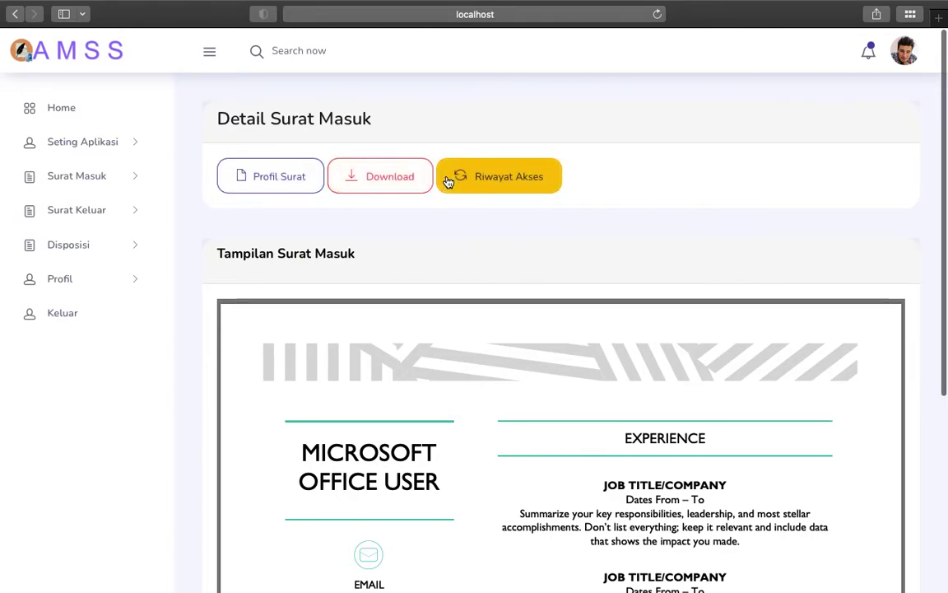
{"action": "left_click", "coordinate": [279, 178]}
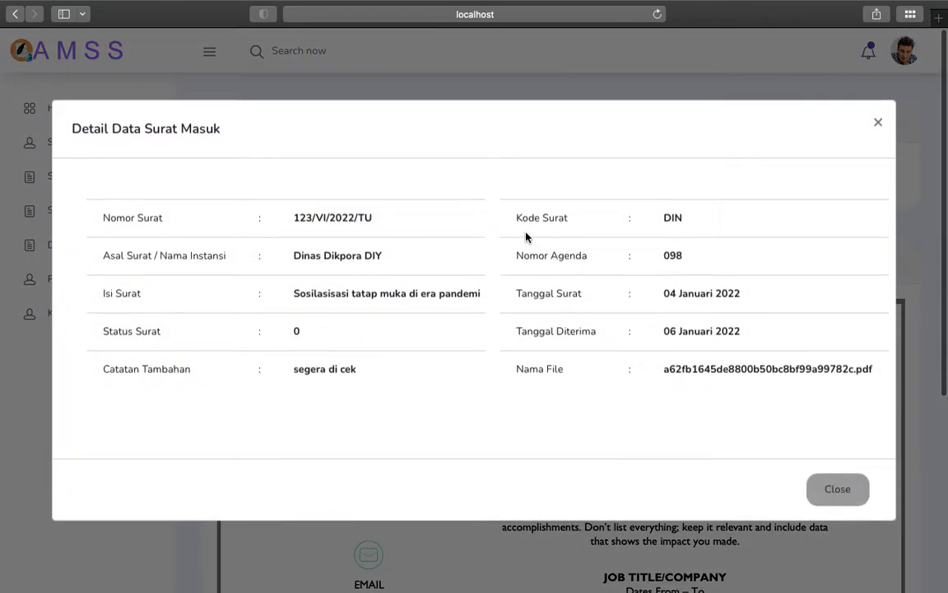
{"action": "left_click", "coordinate": [856, 494]}
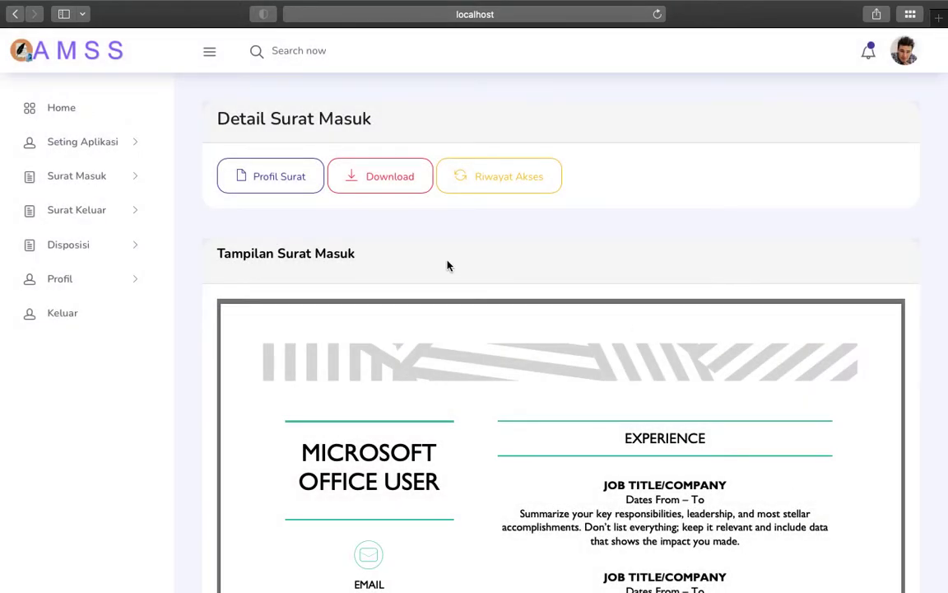
{"action": "left_click", "coordinate": [92, 174]}
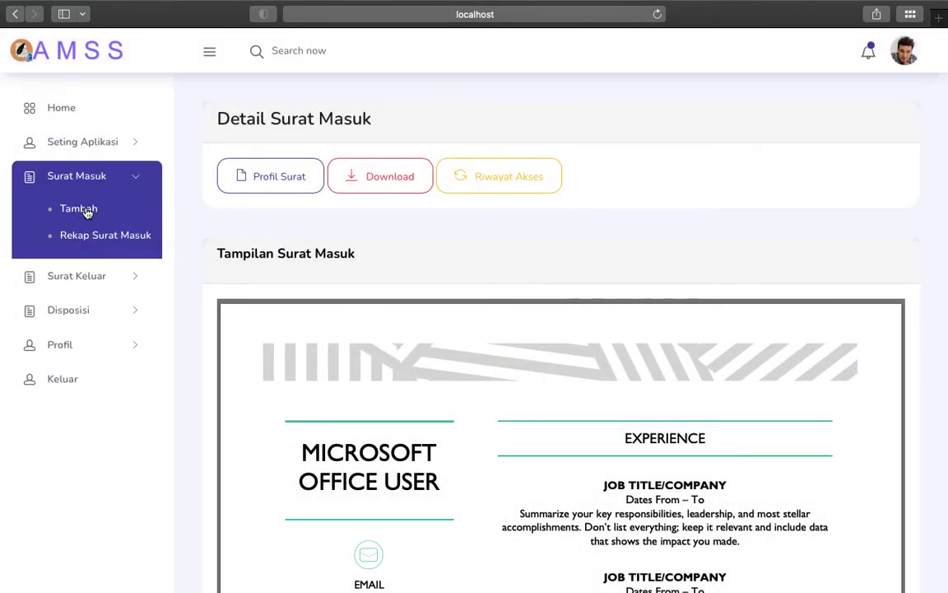
{"action": "left_click", "coordinate": [86, 210]}
Step: Set the status to Diarsipkan, then open Rekap Surat Masuk and scroll to the Proses column
{"action": "scroll", "coordinate": [434, 382], "scroll_direction": "down", "scroll_amount": 2}
{"action": "left_click", "coordinate": [516, 399]}
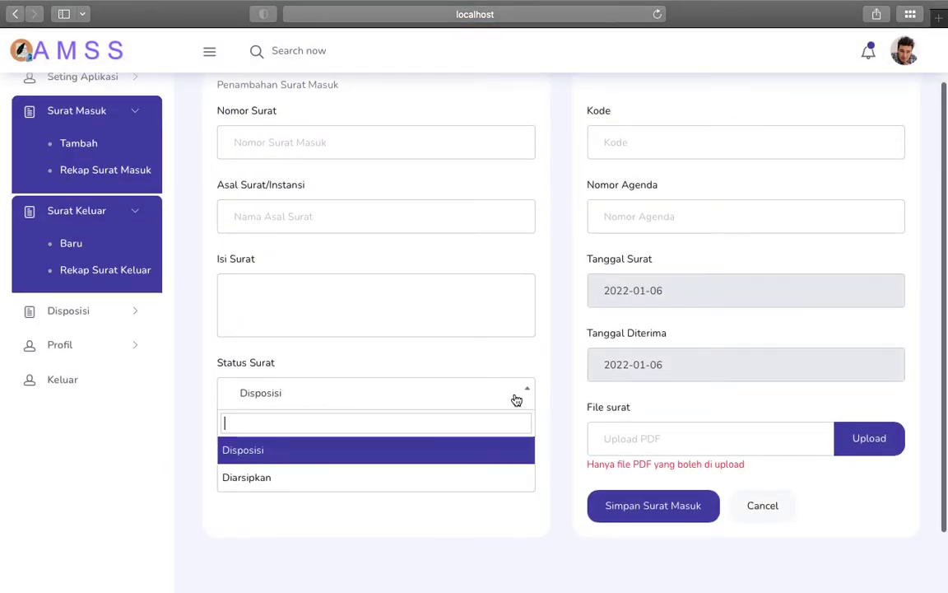
{"action": "left_click", "coordinate": [384, 474]}
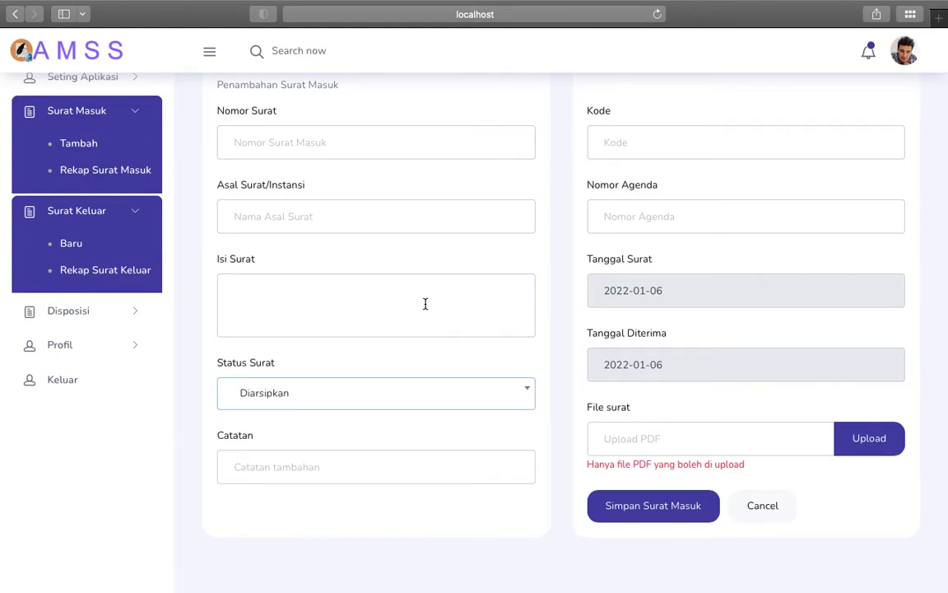
{"action": "scroll", "coordinate": [233, 290], "scroll_direction": "up", "scroll_amount": 2}
{"action": "left_click", "coordinate": [135, 237]}
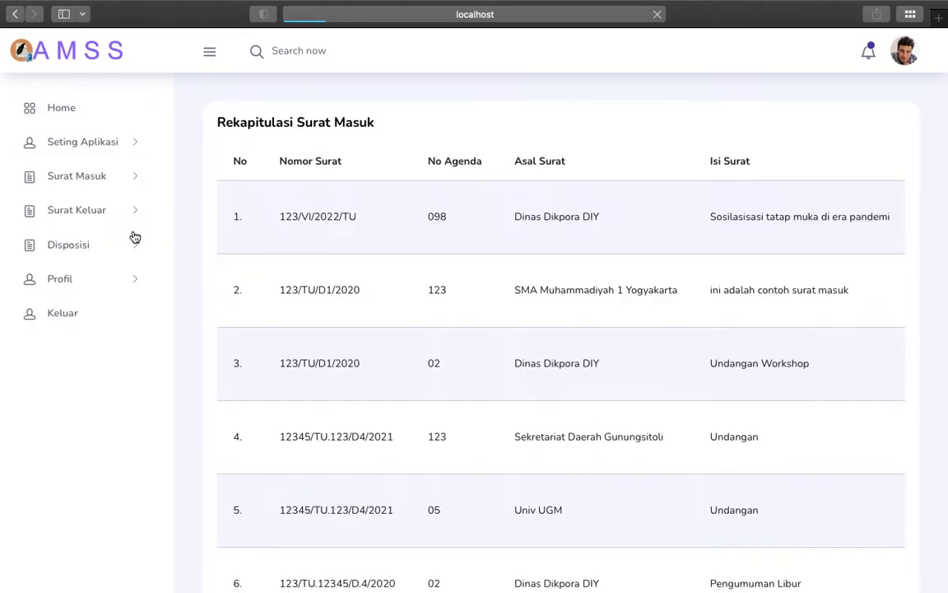
{"action": "scroll", "coordinate": [647, 276], "scroll_direction": "right", "scroll_amount": 5}
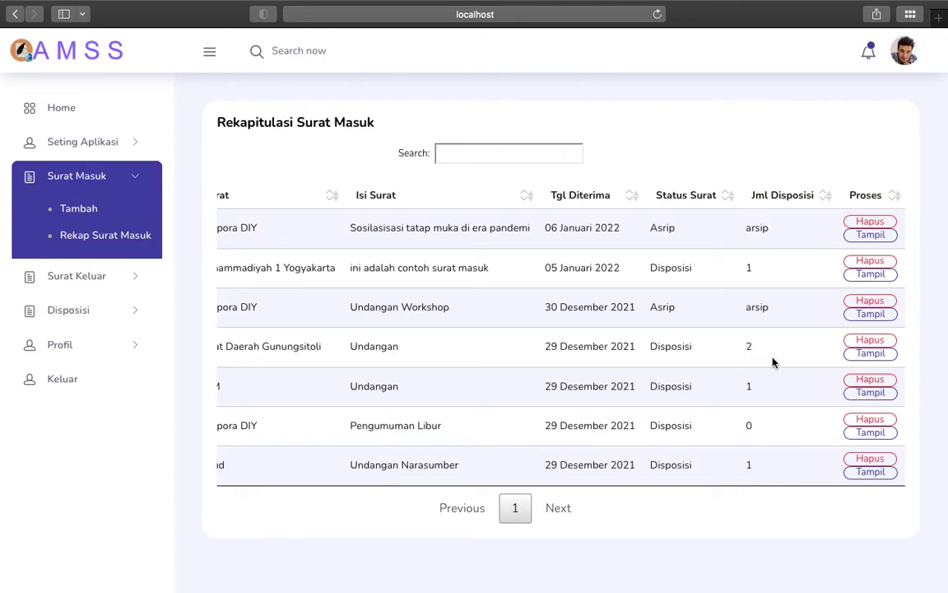
{"action": "left_click", "coordinate": [870, 353]}
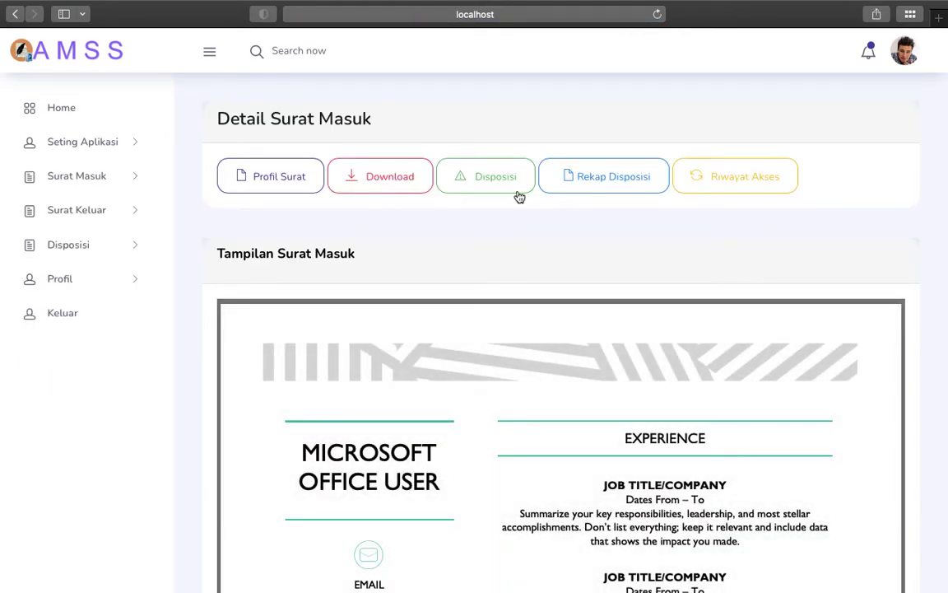
{"action": "left_click", "coordinate": [585, 179]}
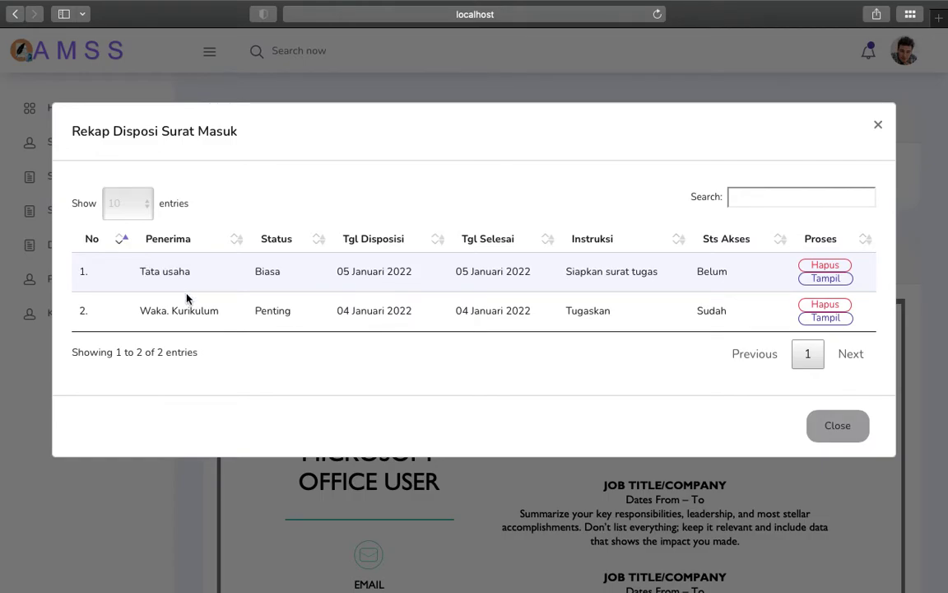
{"action": "left_click", "coordinate": [856, 434]}
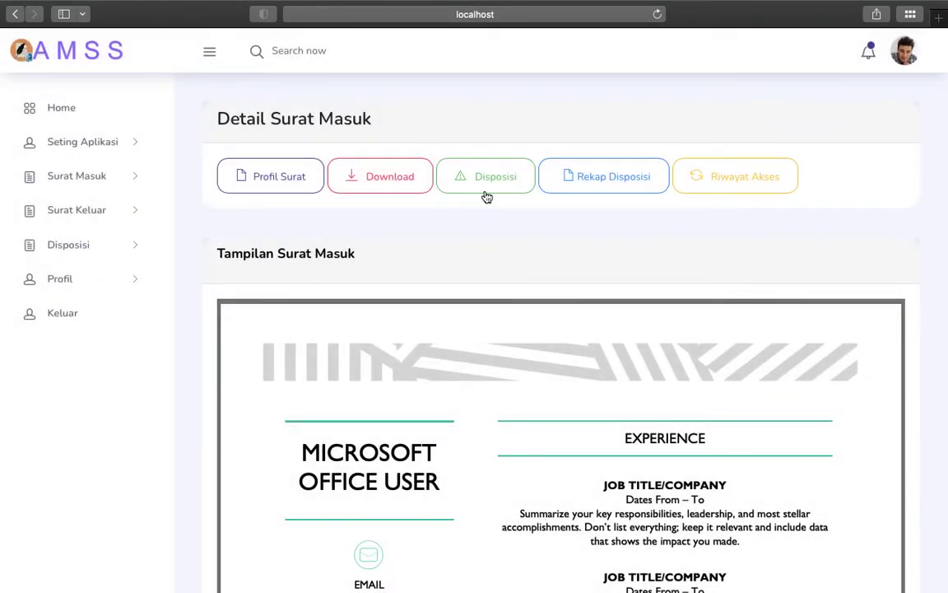
{"action": "left_click", "coordinate": [484, 182]}
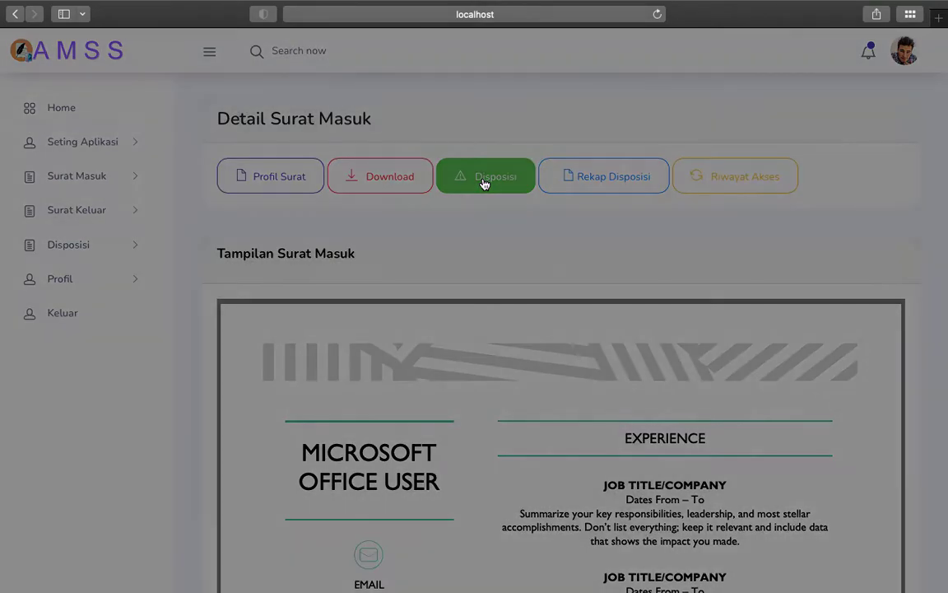
{"action": "left_click", "coordinate": [229, 321]}
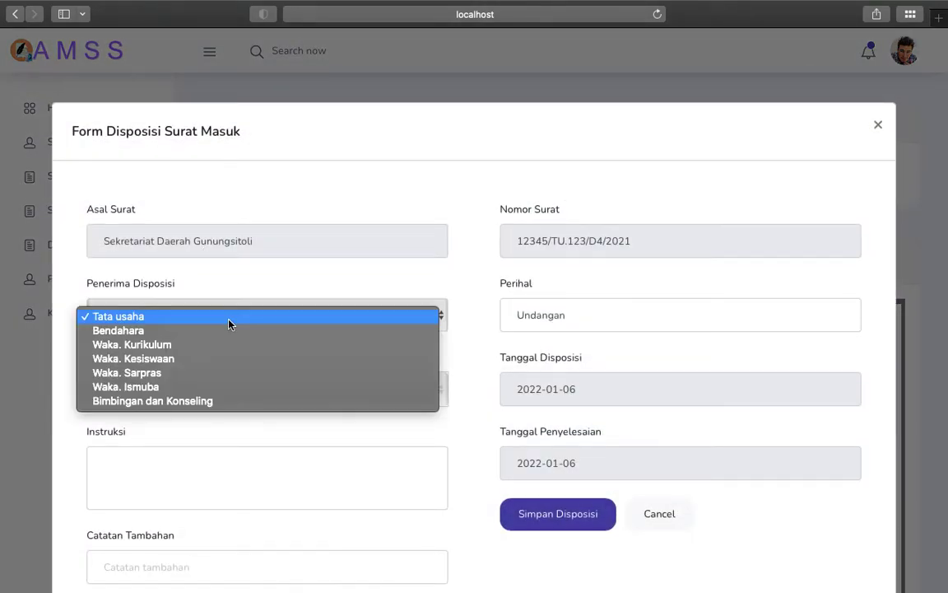
{"action": "left_click", "coordinate": [243, 435]}
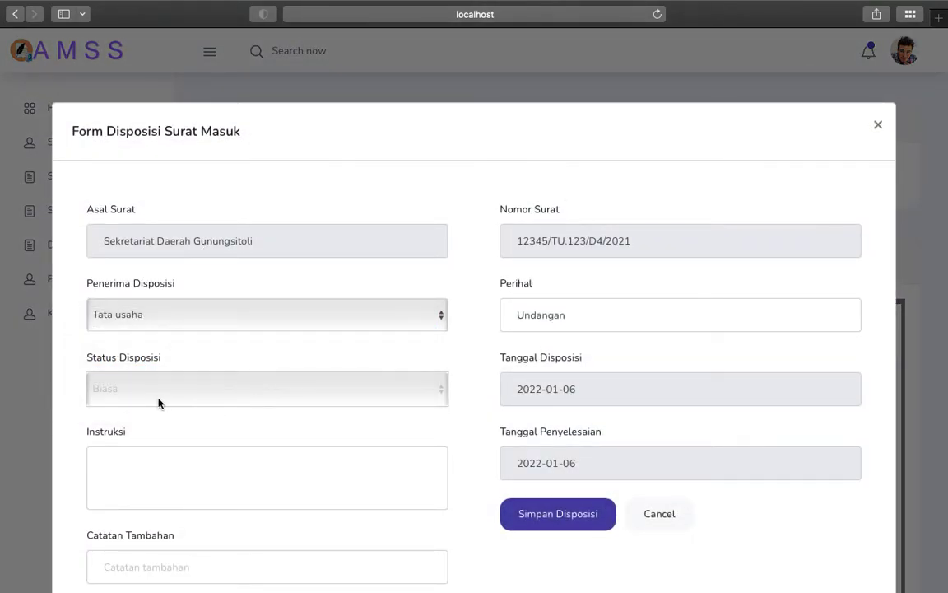
{"action": "left_click", "coordinate": [160, 403]}
{"action": "left_click", "coordinate": [222, 460]}
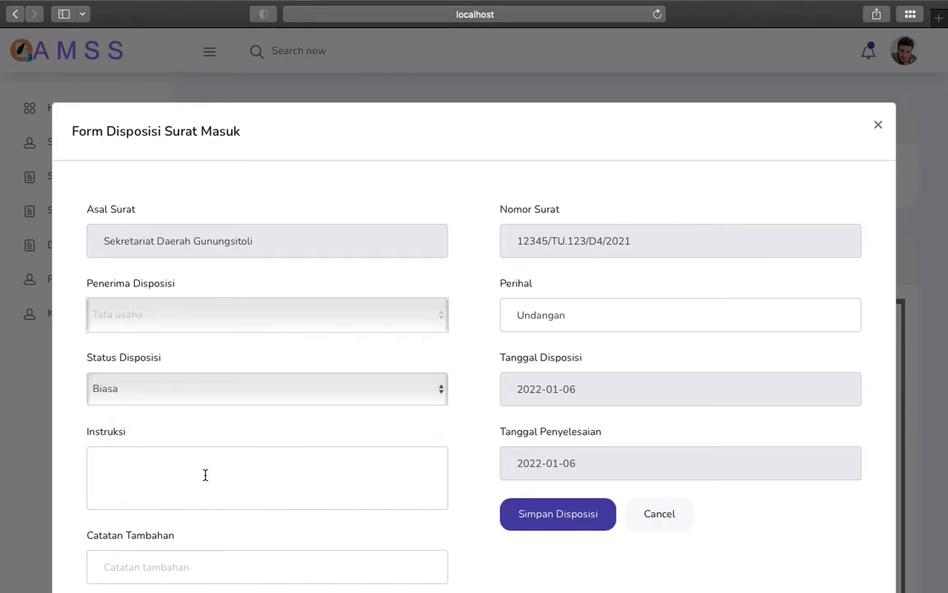
{"action": "scroll", "coordinate": [205, 475], "scroll_direction": "down", "scroll_amount": 2}
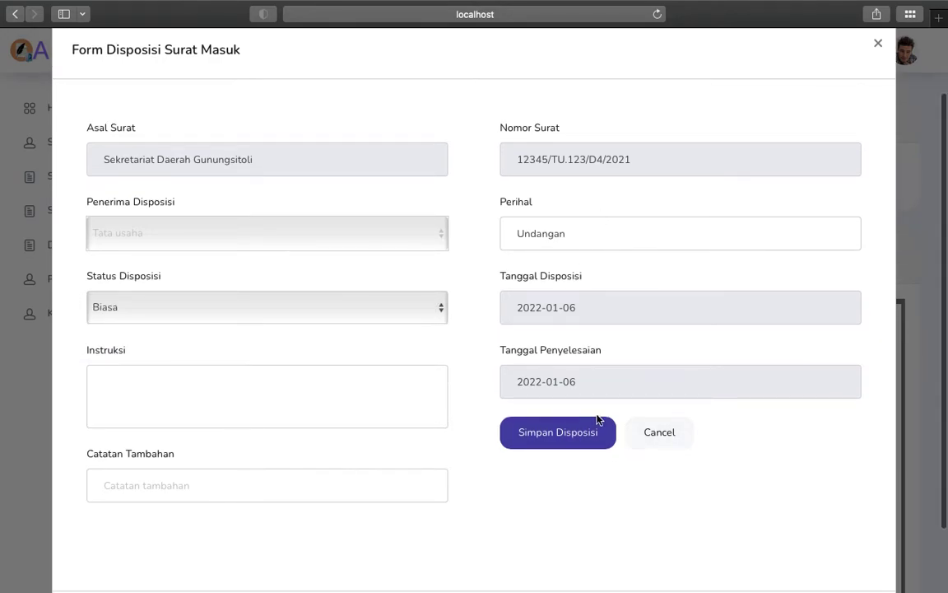
{"action": "left_click", "coordinate": [650, 432]}
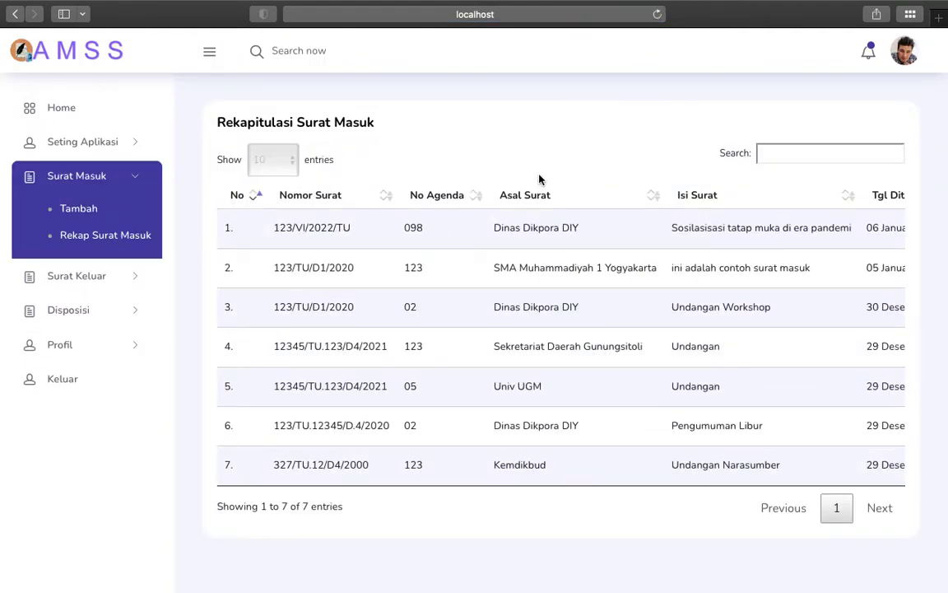
Step: Reopen the Gunungsitoli letter's details and its disposition recap, then close the recap
{"action": "scroll", "coordinate": [689, 307], "scroll_direction": "right", "scroll_amount": 8}
{"action": "scroll", "coordinate": [705, 308], "scroll_direction": "left", "scroll_amount": 8}
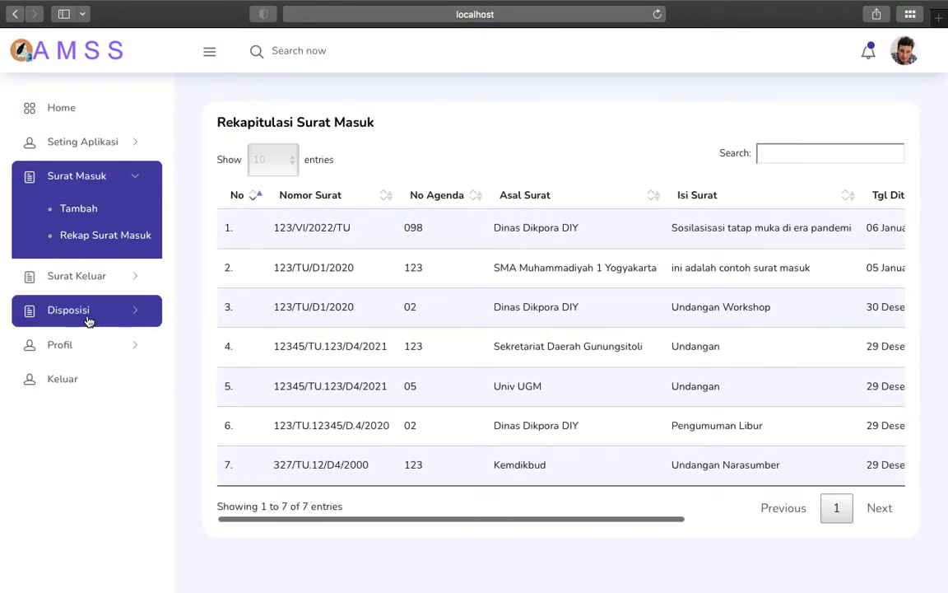
{"action": "scroll", "coordinate": [544, 284], "scroll_direction": "right", "scroll_amount": 8}
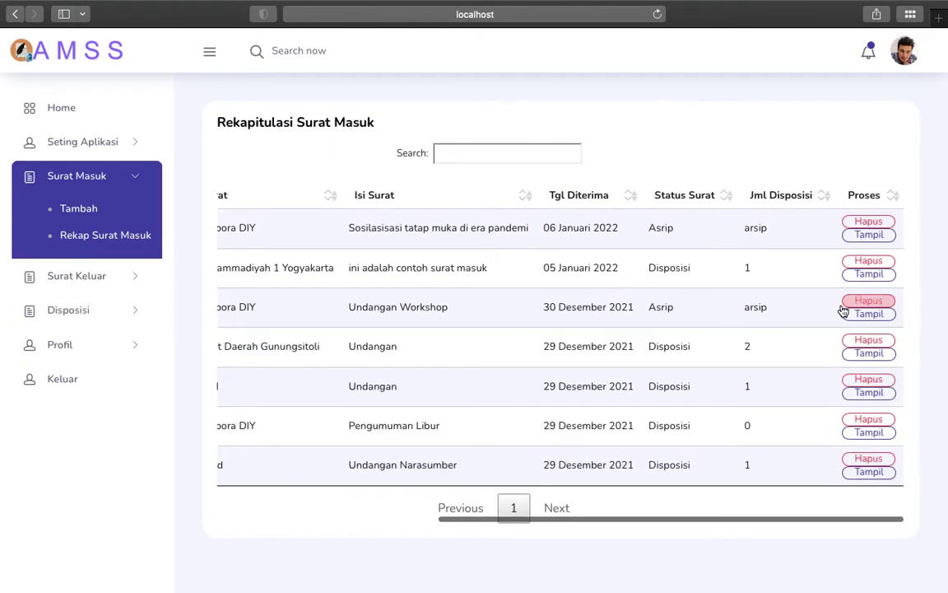
{"action": "left_click", "coordinate": [871, 354]}
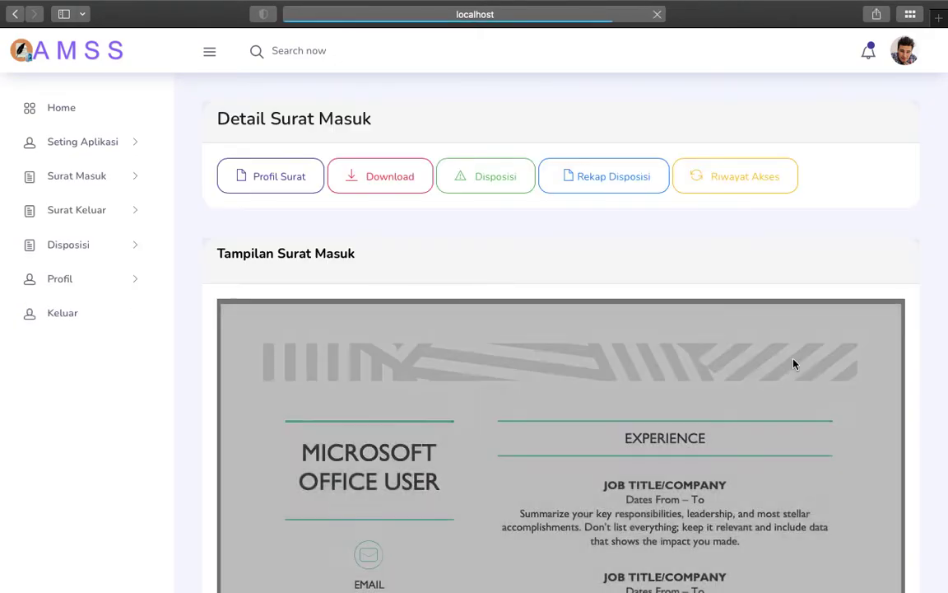
{"action": "left_click", "coordinate": [616, 176]}
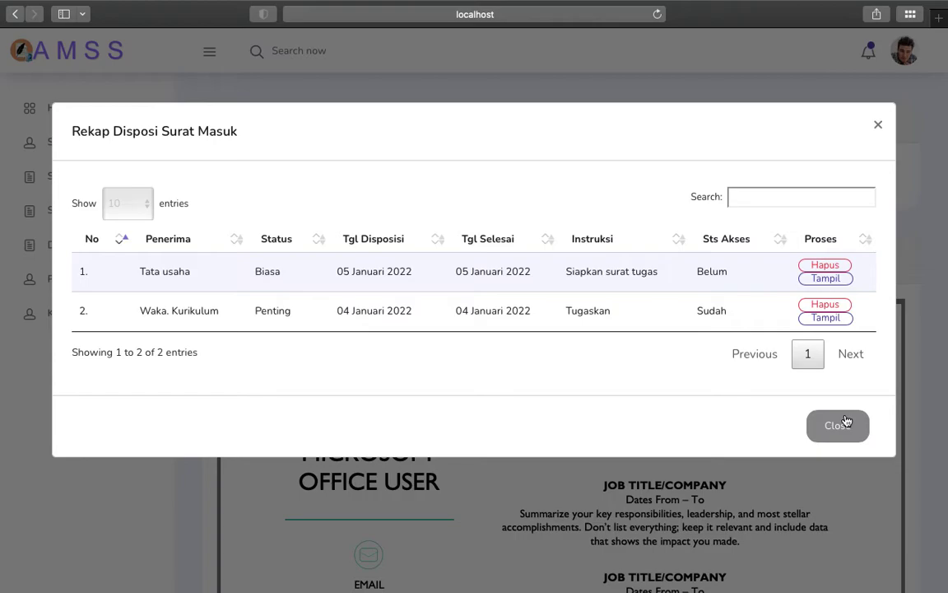
{"action": "left_click", "coordinate": [837, 432]}
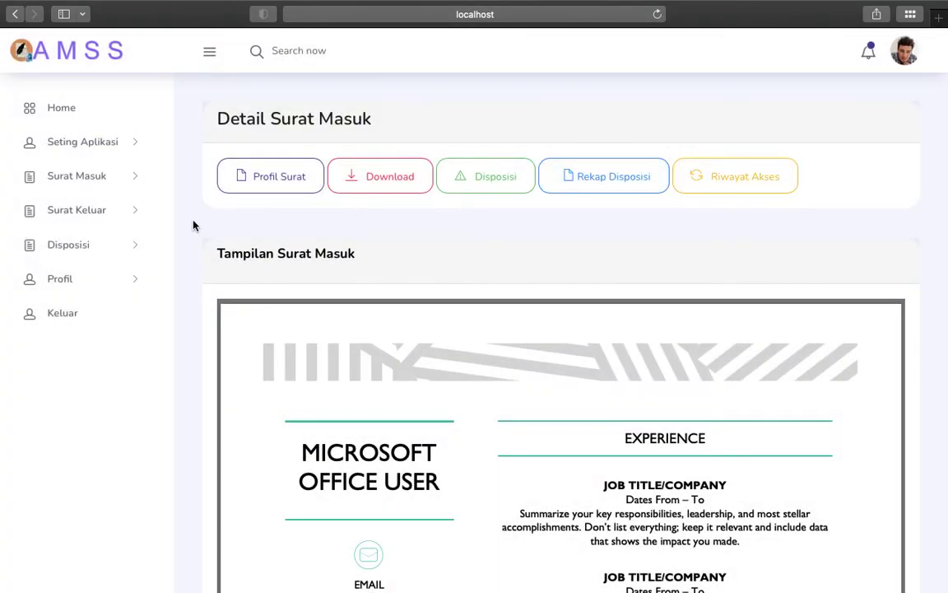
{"action": "left_click", "coordinate": [129, 185]}
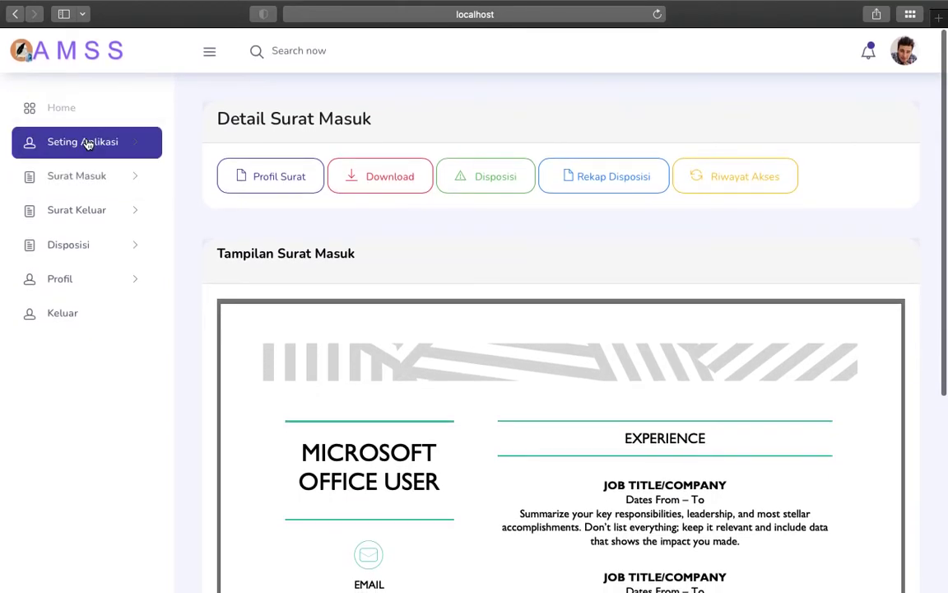
Step: Go back to the dashboard and open Rekap Surat Keluar from the Surat Keluar section
{"action": "left_click", "coordinate": [238, 177]}
{"action": "left_click", "coordinate": [63, 107]}
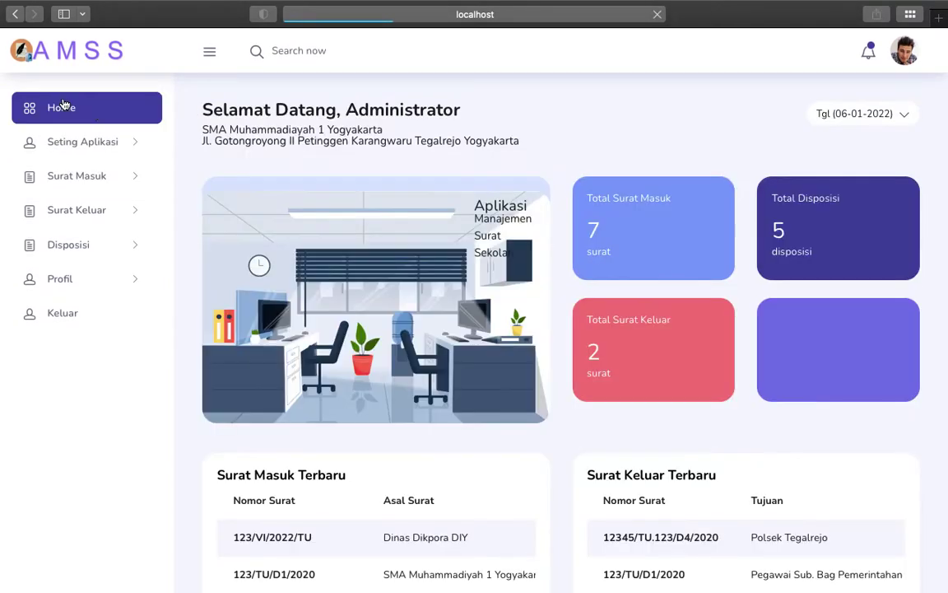
{"action": "left_click", "coordinate": [97, 210]}
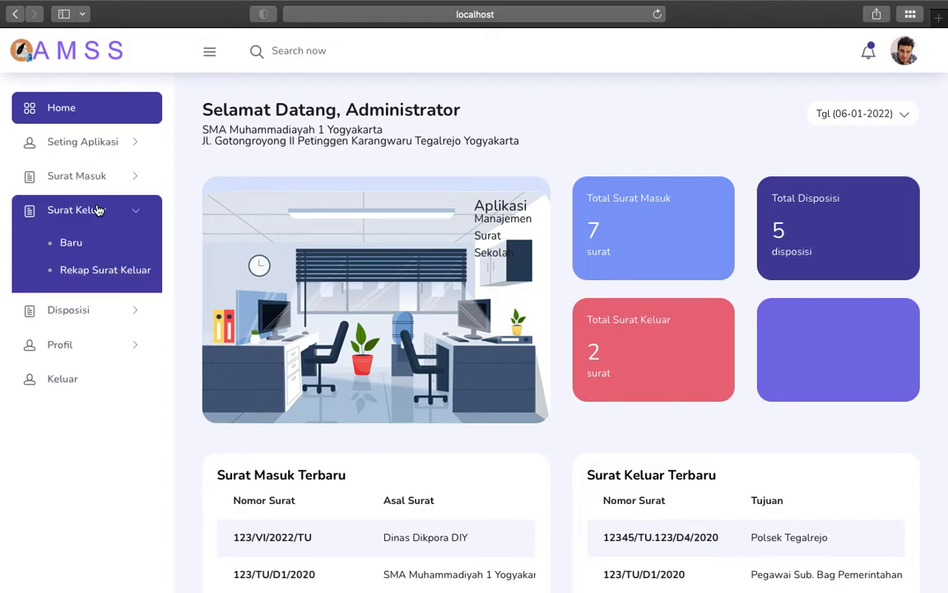
{"action": "left_click", "coordinate": [85, 271]}
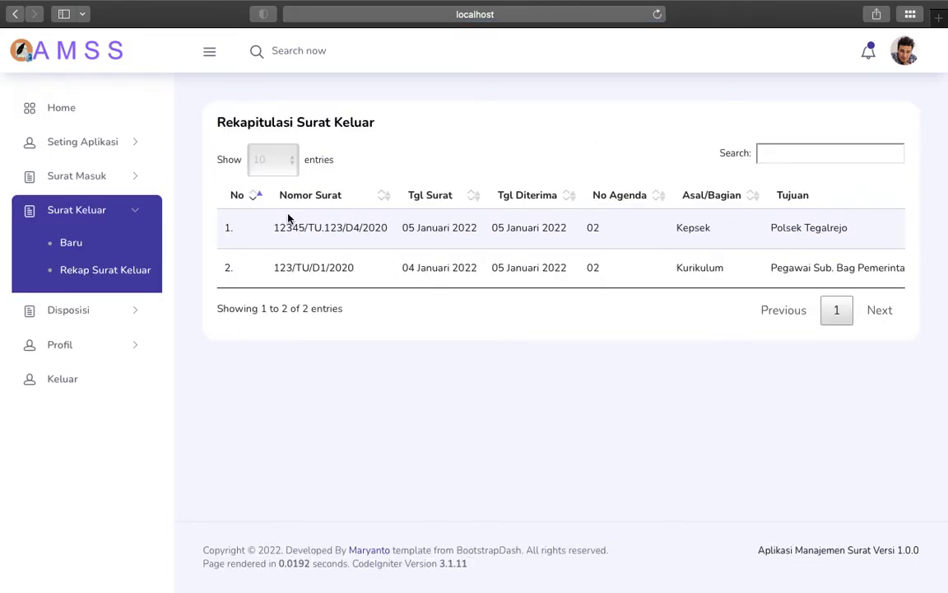
Step: Start a new outgoing letter with Baru, cancel it unsaved, and reopen Rekap Surat Keluar
{"action": "left_click", "coordinate": [86, 246]}
{"action": "scroll", "coordinate": [385, 245], "scroll_direction": "down", "scroll_amount": 4}
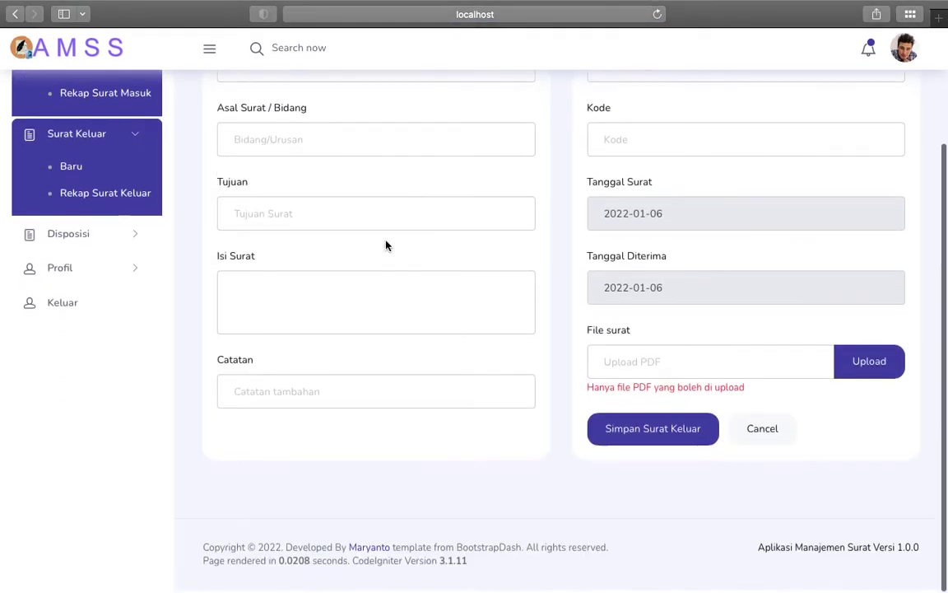
{"action": "scroll", "coordinate": [385, 246], "scroll_direction": "up", "scroll_amount": 2}
{"action": "scroll", "coordinate": [321, 152], "scroll_direction": "up", "scroll_amount": 1}
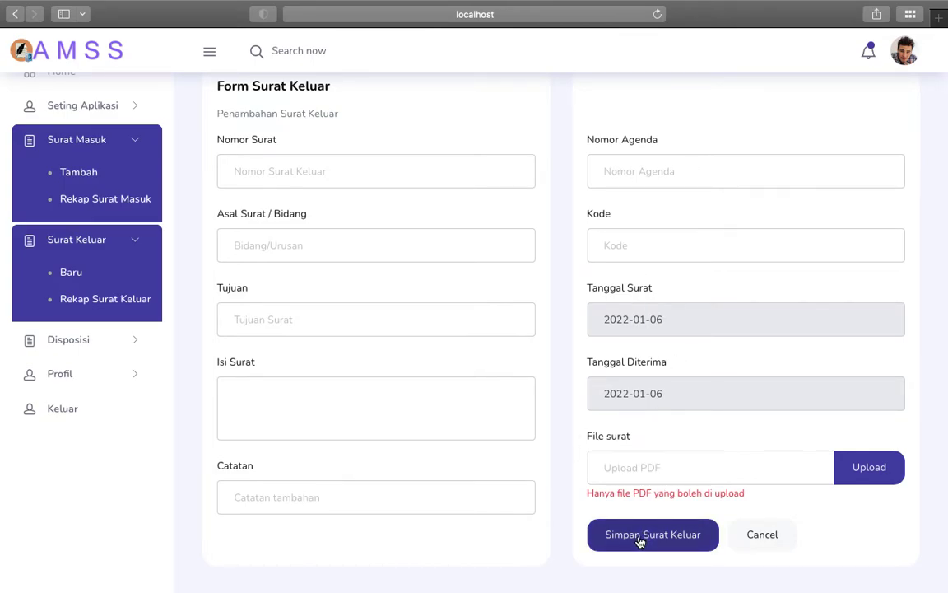
{"action": "left_click", "coordinate": [762, 535]}
{"action": "left_click", "coordinate": [122, 270]}
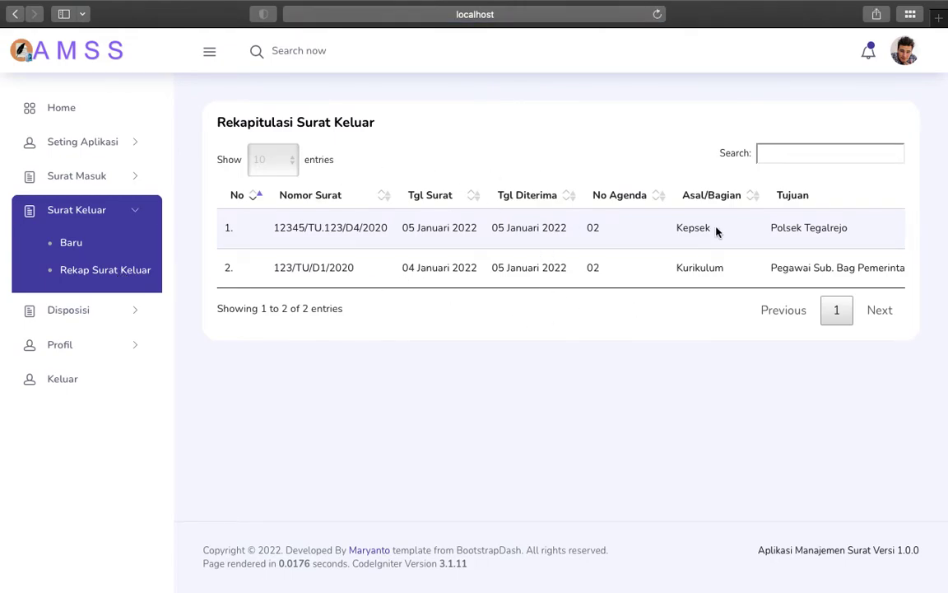
Step: Open the Polsek Tegalrejo letter with Tampil, then view and close its Profil Surat details
{"action": "scroll", "coordinate": [715, 230], "scroll_direction": "right", "scroll_amount": 5}
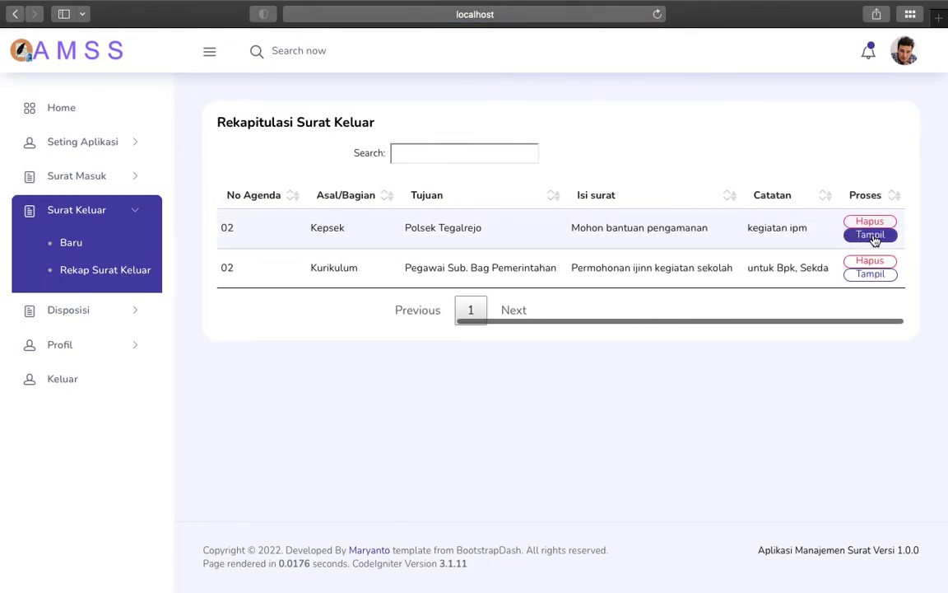
{"action": "left_click", "coordinate": [869, 234]}
{"action": "scroll", "coordinate": [448, 398], "scroll_direction": "down", "scroll_amount": 10}
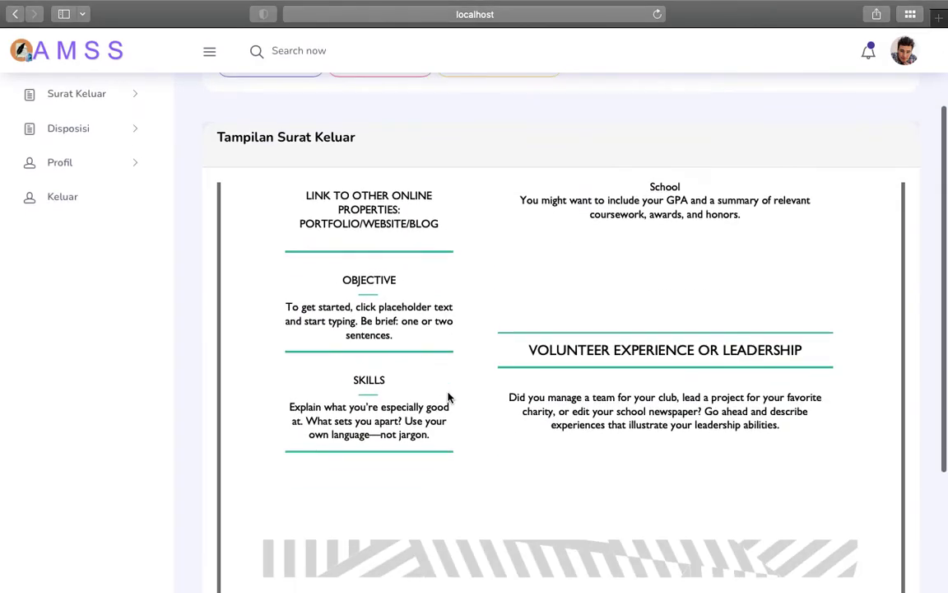
{"action": "scroll", "coordinate": [330, 259], "scroll_direction": "up", "scroll_amount": 15}
{"action": "left_click", "coordinate": [265, 188]}
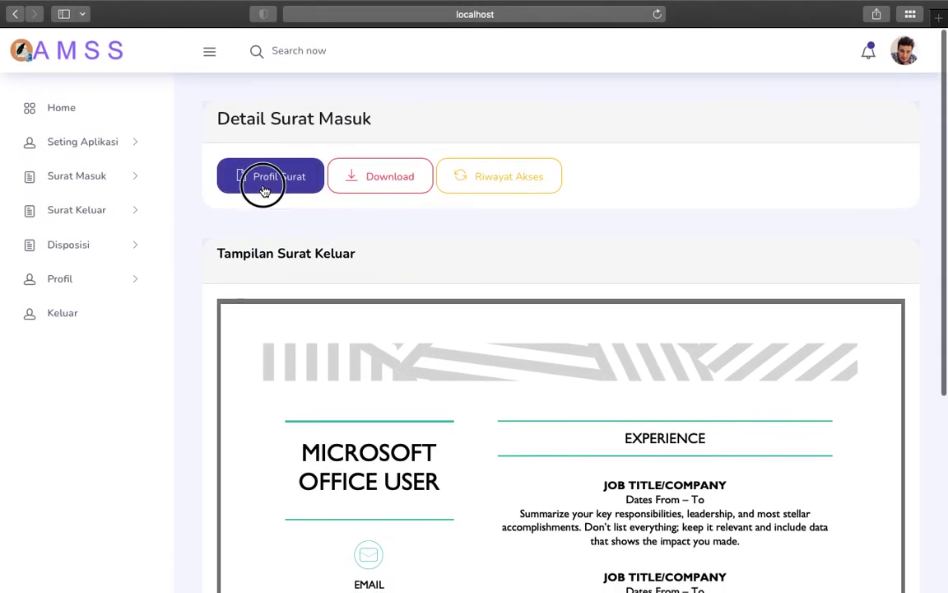
{"action": "left_click", "coordinate": [839, 493]}
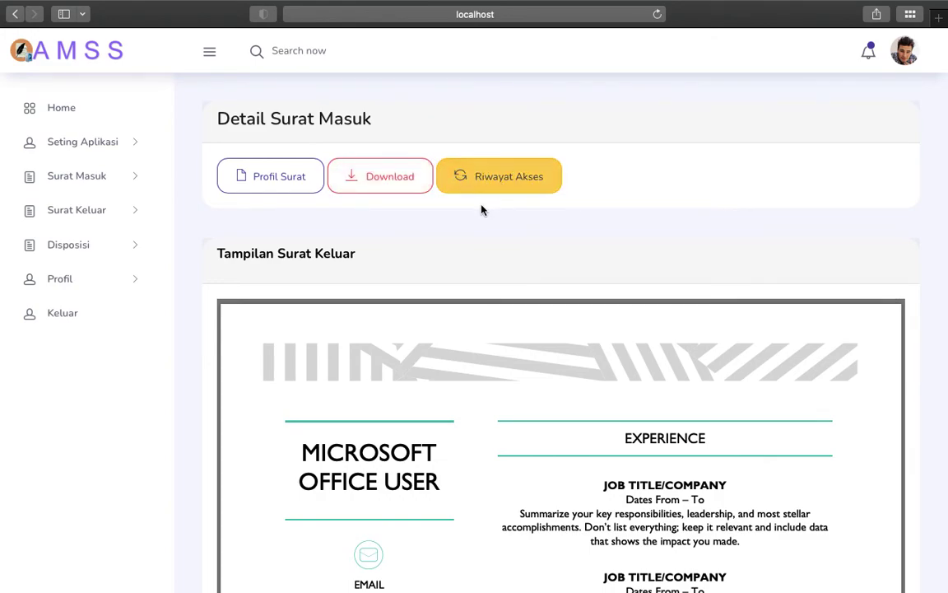
{"action": "left_click", "coordinate": [106, 243]}
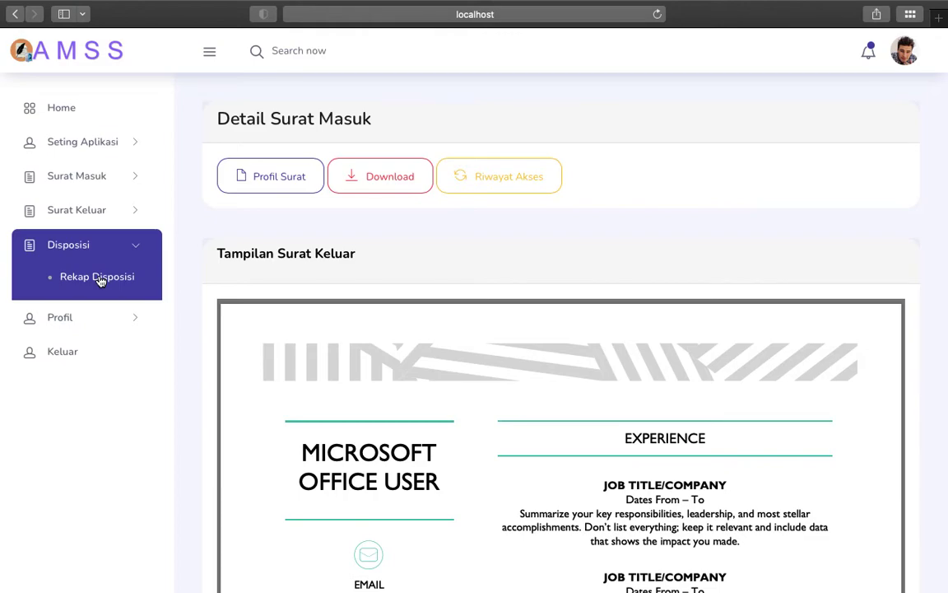
Step: Open Rekap Disposisi and scroll across the Penerima, Instruksi and Sts Akses columns of the five dispositions
{"action": "left_click", "coordinate": [83, 279]}
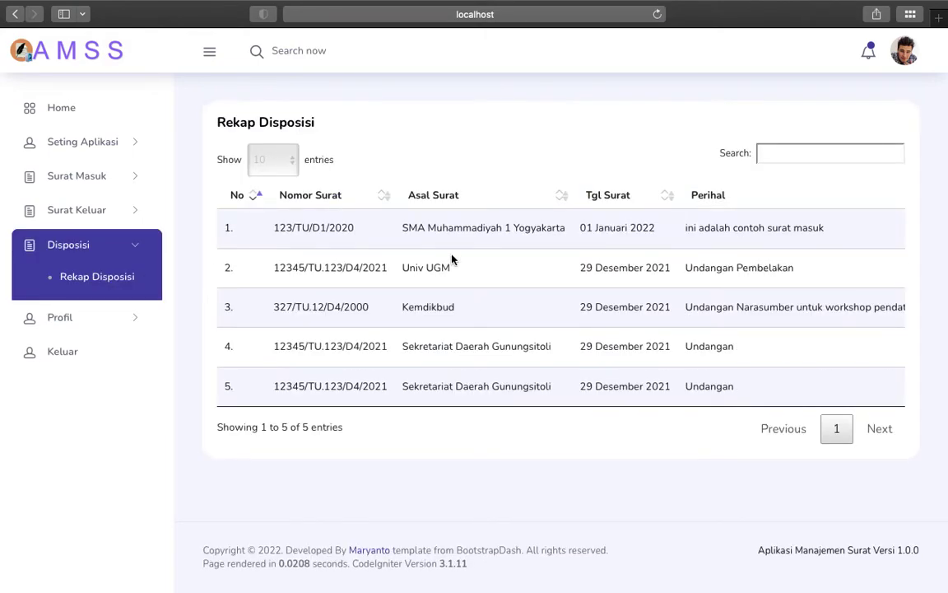
{"action": "scroll", "coordinate": [586, 230], "scroll_direction": "right", "scroll_amount": 10}
{"action": "scroll", "coordinate": [827, 233], "scroll_direction": "right", "scroll_amount": 5}
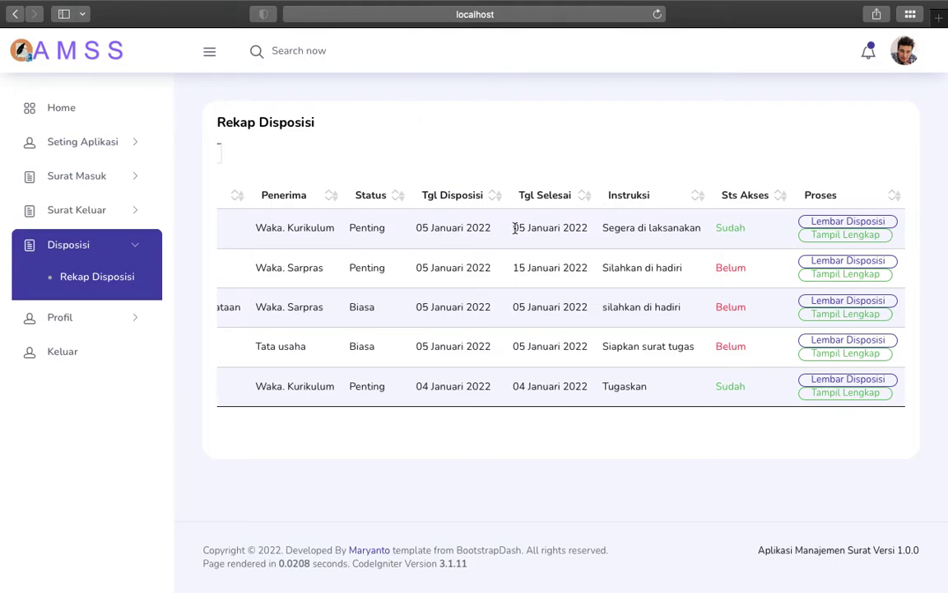
{"action": "scroll", "coordinate": [515, 228], "scroll_direction": "left", "scroll_amount": 10}
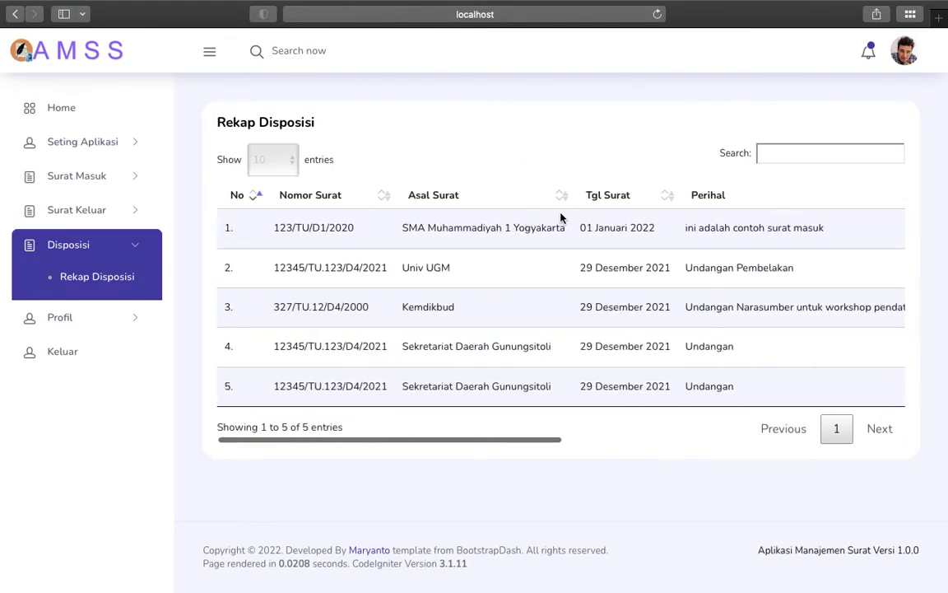
{"action": "scroll", "coordinate": [561, 217], "scroll_direction": "right", "scroll_amount": 10}
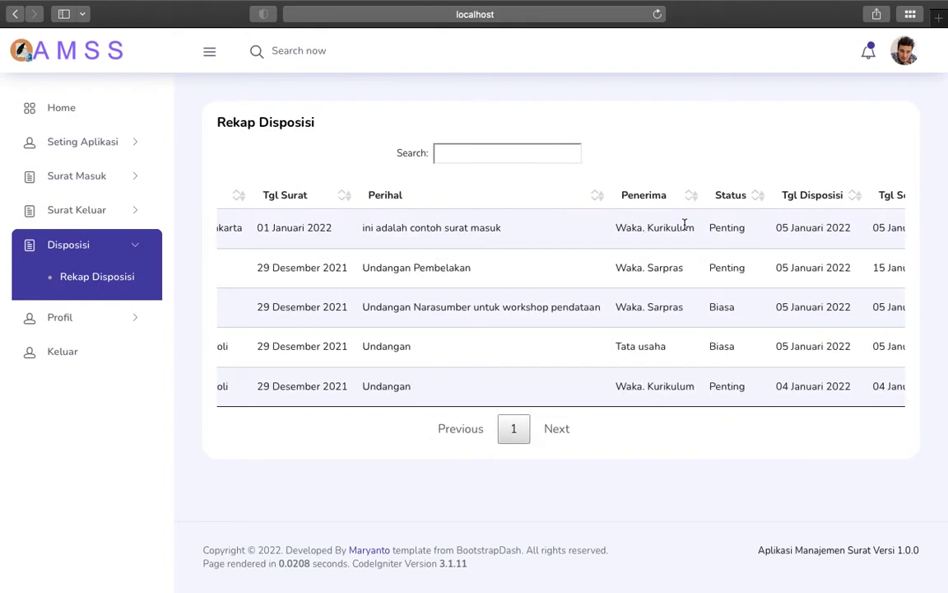
{"action": "scroll", "coordinate": [684, 224], "scroll_direction": "right", "scroll_amount": 10}
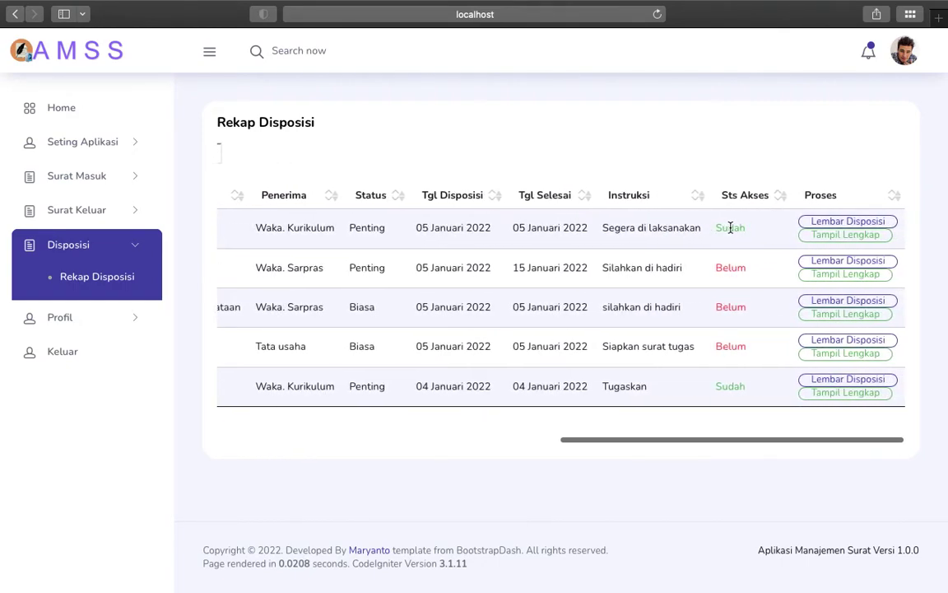
Step: View the first disposition's Lembar Disposisi, cancel the print dialog, and close that tab
{"action": "left_click", "coordinate": [814, 226]}
{"action": "scroll", "coordinate": [371, 265], "scroll_direction": "down", "scroll_amount": 10}
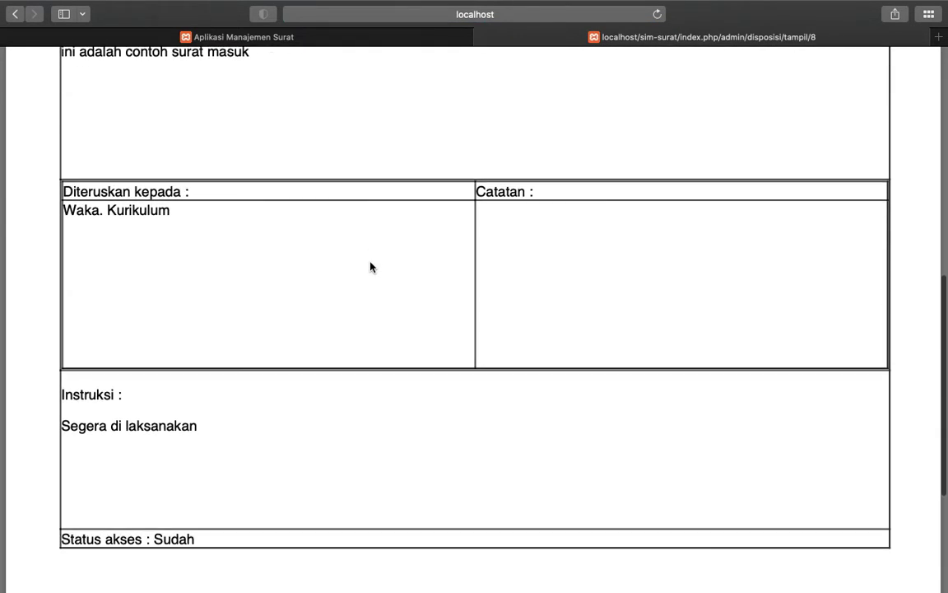
{"action": "scroll", "coordinate": [371, 267], "scroll_direction": "down", "scroll_amount": 5}
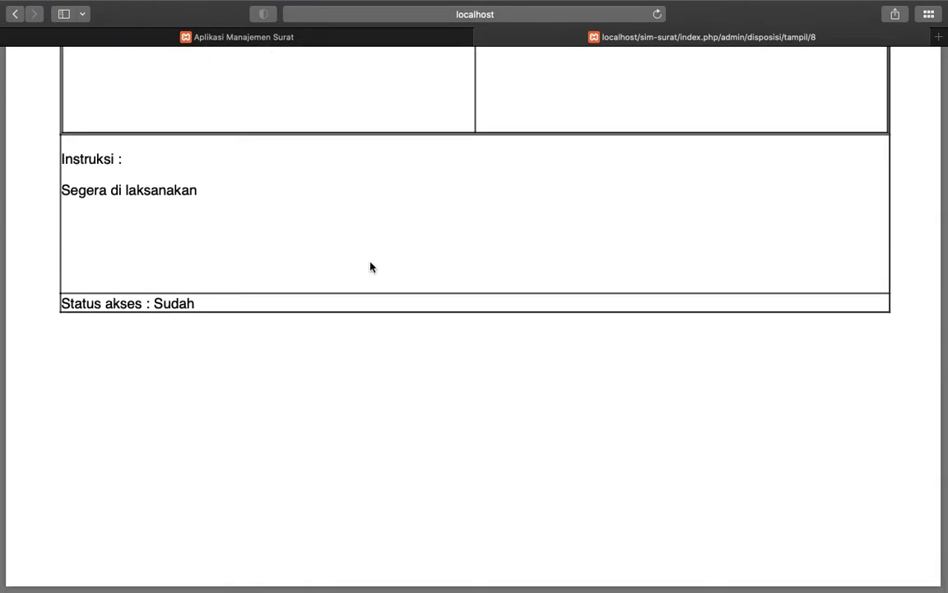
{"action": "key", "text": "super+p"}
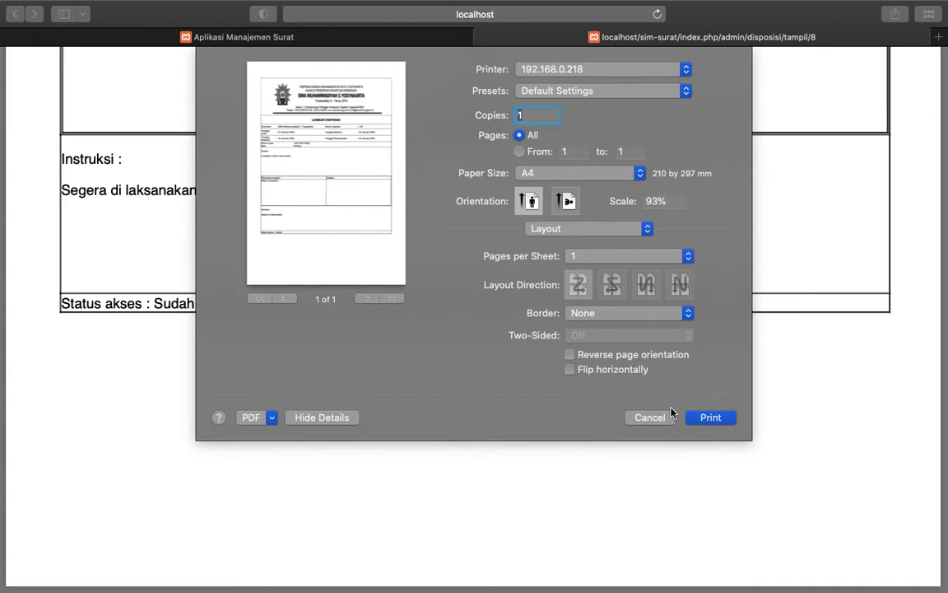
{"action": "left_click", "coordinate": [650, 418]}
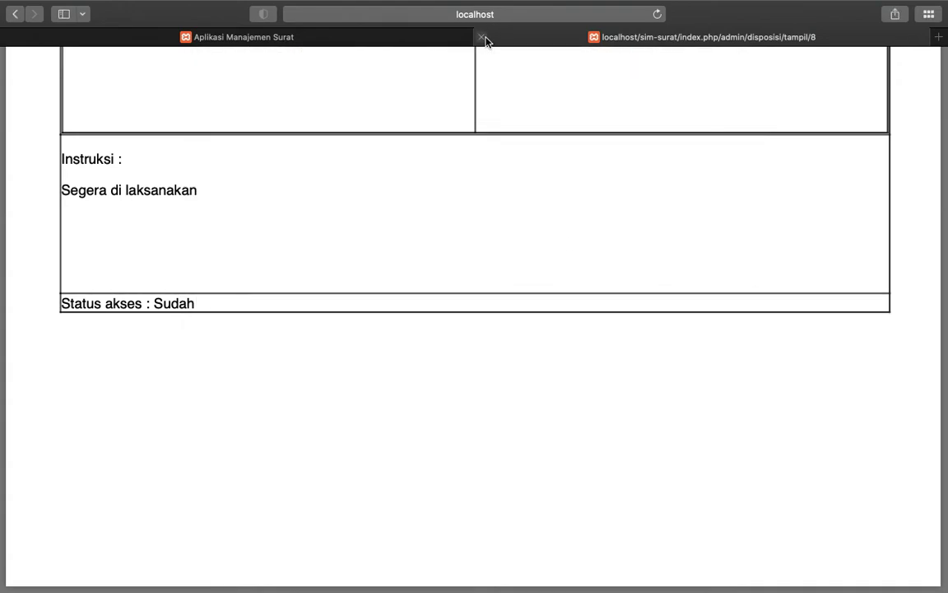
{"action": "left_click", "coordinate": [484, 38]}
Step: Open Tampil Lengkap for the first disposition to review letter 123/TU/D1/2020 and its disposition
{"action": "left_click", "coordinate": [811, 238]}
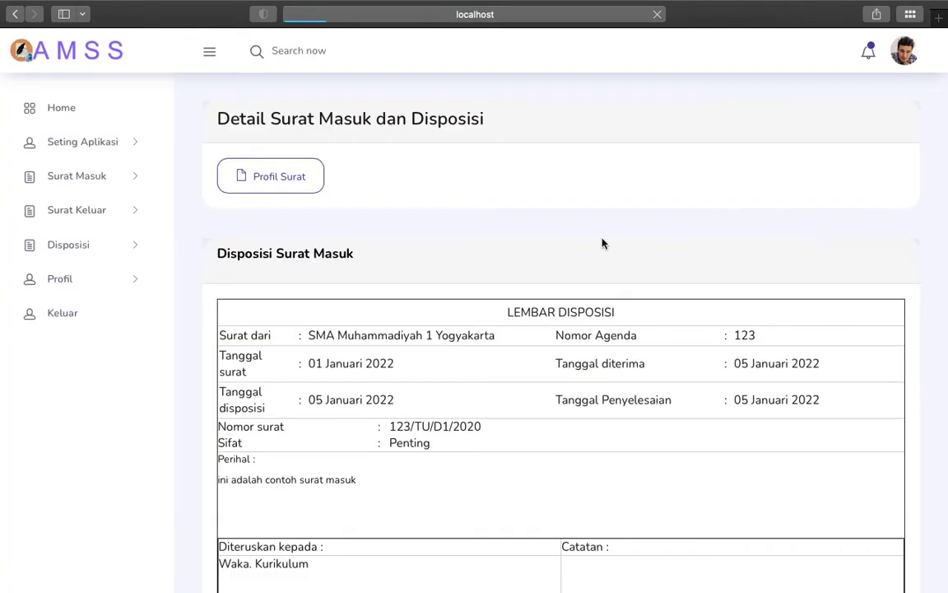
{"action": "scroll", "coordinate": [398, 365], "scroll_direction": "down", "scroll_amount": 10}
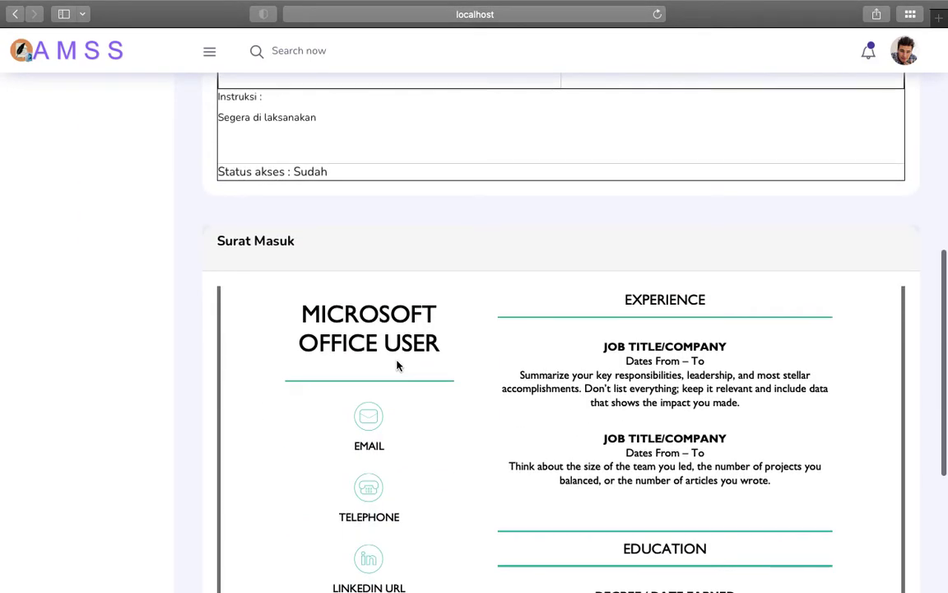
{"action": "scroll", "coordinate": [216, 411], "scroll_direction": "down", "scroll_amount": 4}
{"action": "scroll", "coordinate": [207, 398], "scroll_direction": "down", "scroll_amount": 3}
{"action": "scroll", "coordinate": [207, 398], "scroll_direction": "down", "scroll_amount": 2}
{"action": "scroll", "coordinate": [207, 398], "scroll_direction": "up", "scroll_amount": 20}
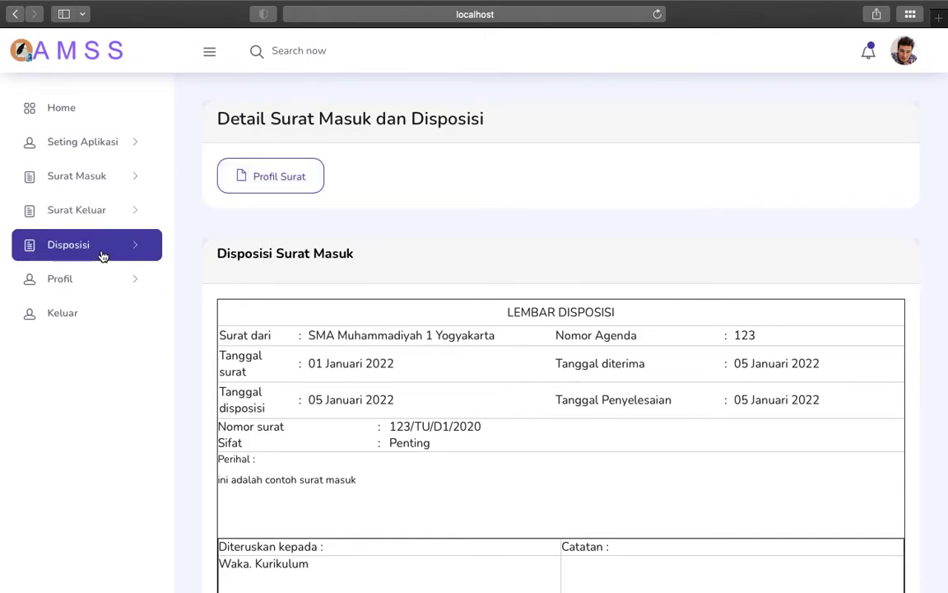
Step: Review the administrator's User Profile form under Profil
{"action": "left_click", "coordinate": [102, 277]}
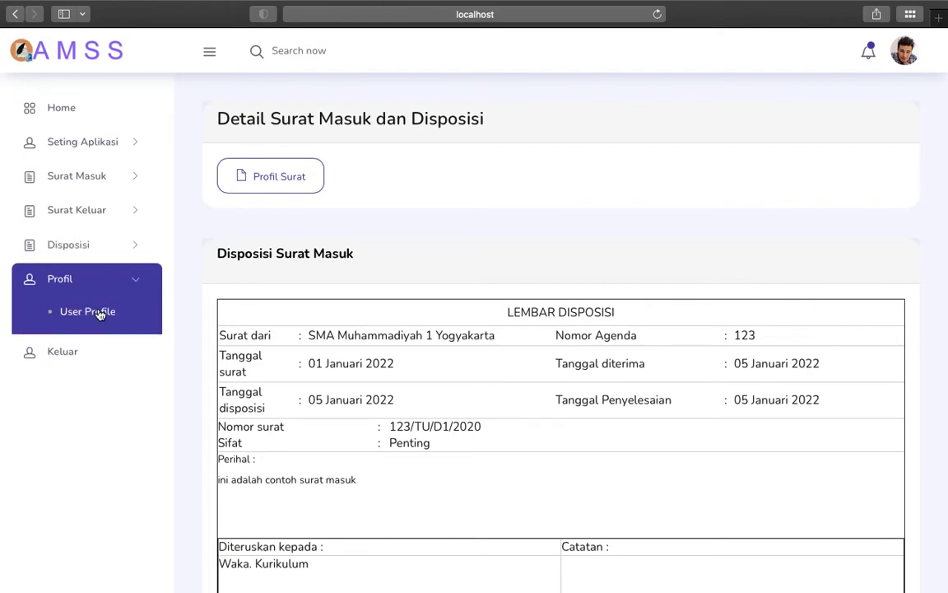
{"action": "left_click", "coordinate": [98, 311]}
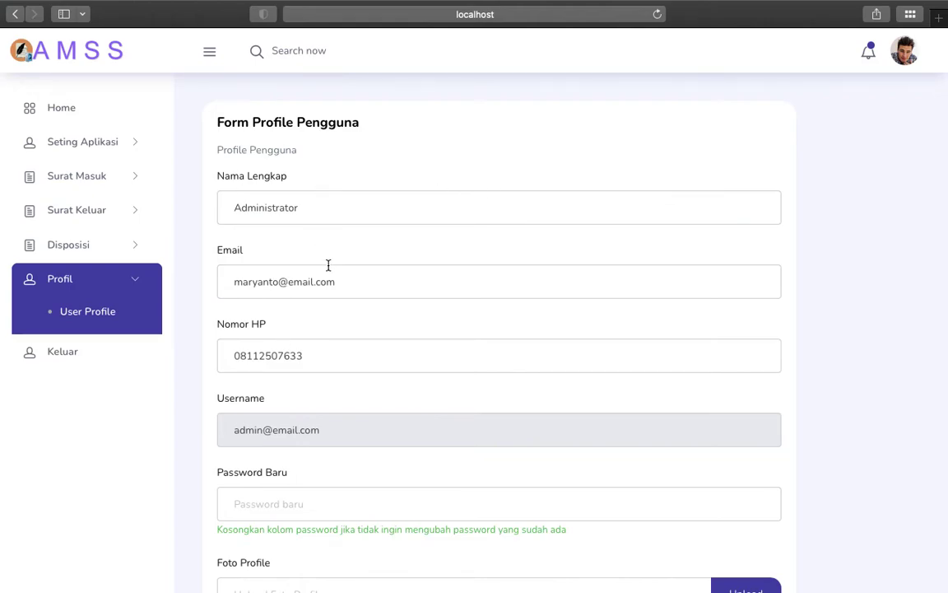
{"action": "scroll", "coordinate": [320, 353], "scroll_direction": "down", "scroll_amount": 3}
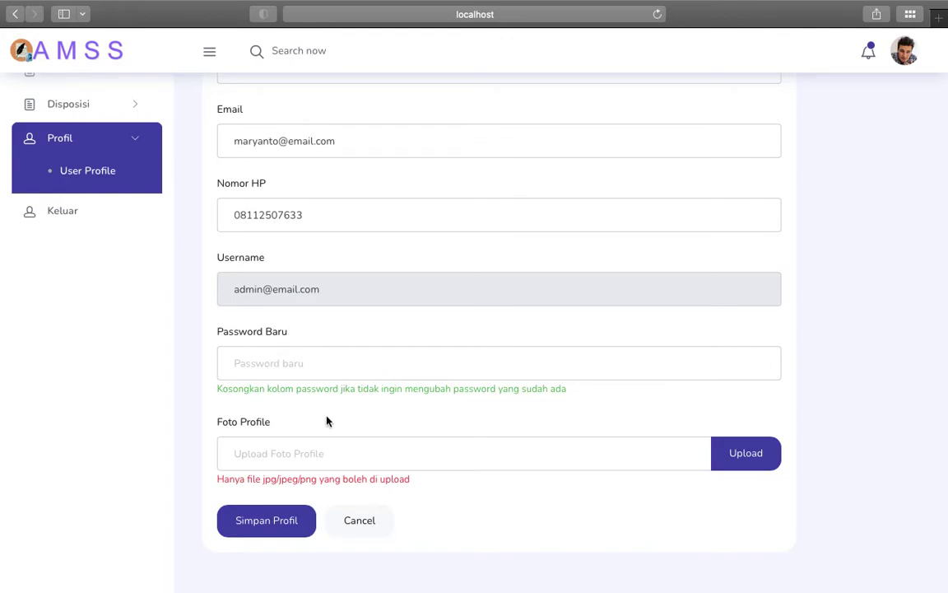
{"action": "scroll", "coordinate": [281, 362], "scroll_direction": "up", "scroll_amount": 3}
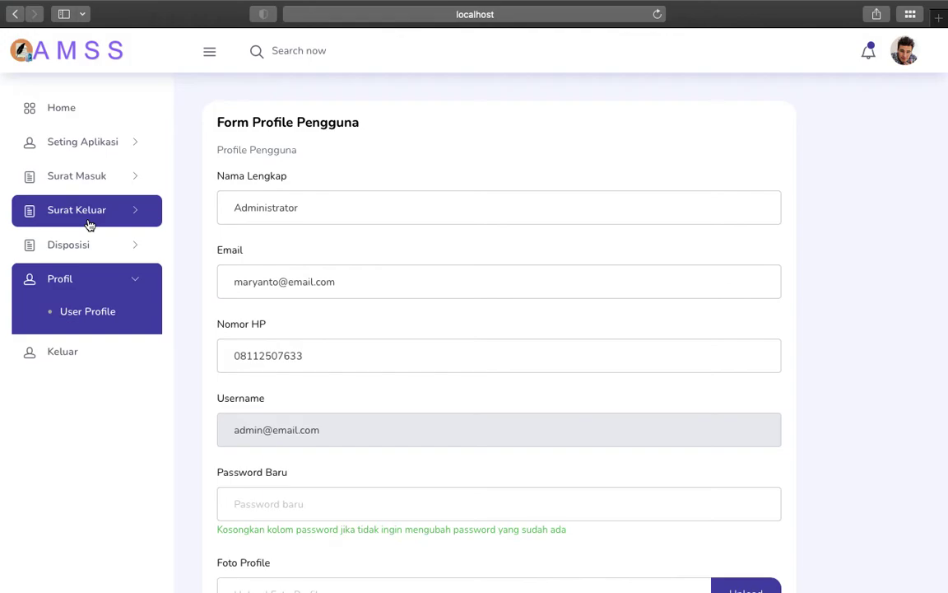
Step: Log out with Keluar, check the demo accounts slide, and type the Kepala Sekolah username
{"action": "left_click", "coordinate": [81, 351]}
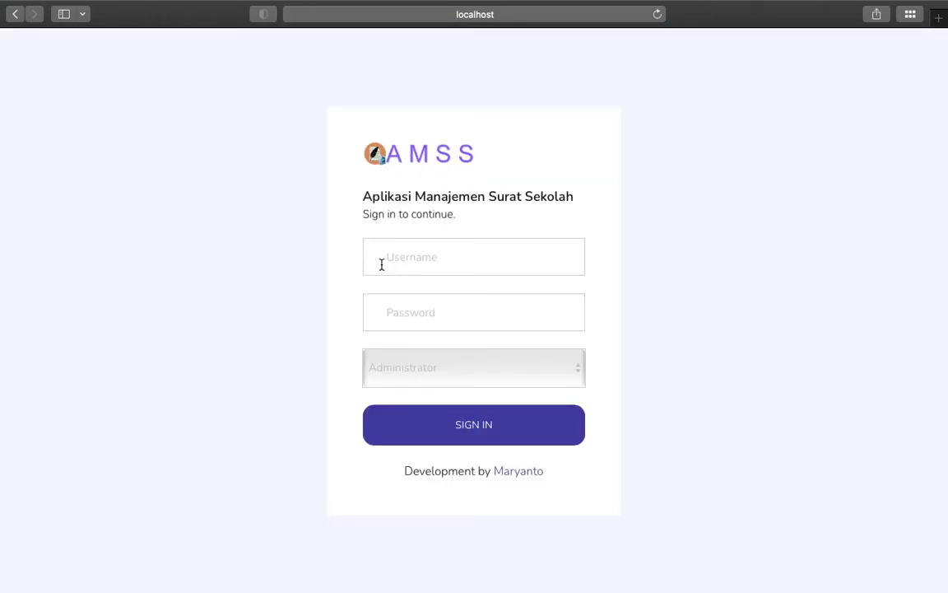
{"action": "key", "text": "ctrl+Left"}
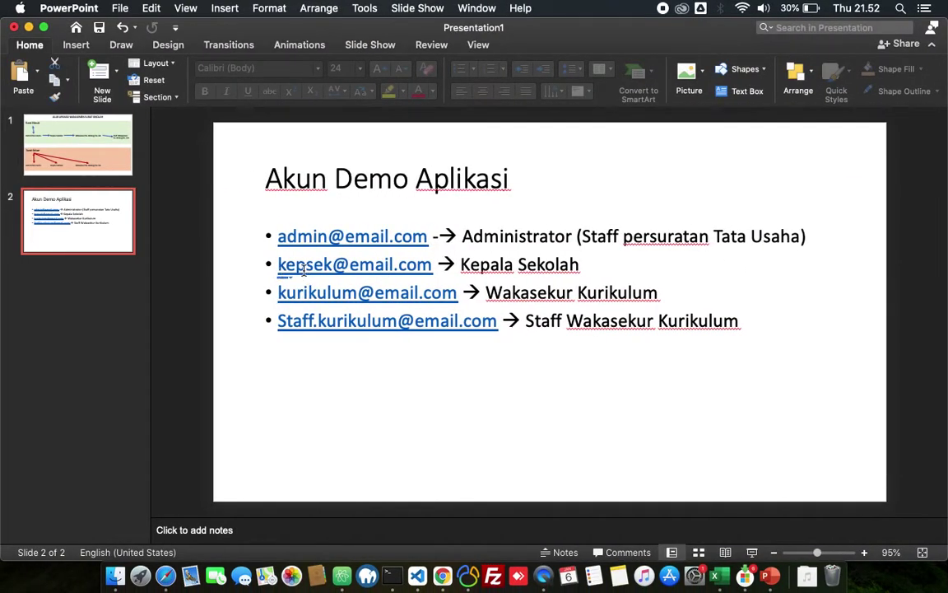
{"action": "key", "text": "ctrl+Right"}
{"action": "left_click", "coordinate": [380, 264]}
{"action": "type", "text": "kepsek@email.com"}
Step: Enter a password, pick the Kepala Sekolah role, and submit, declining Safari's password save
{"action": "key", "text": "Tab"}
{"action": "type", "text": "12345"}
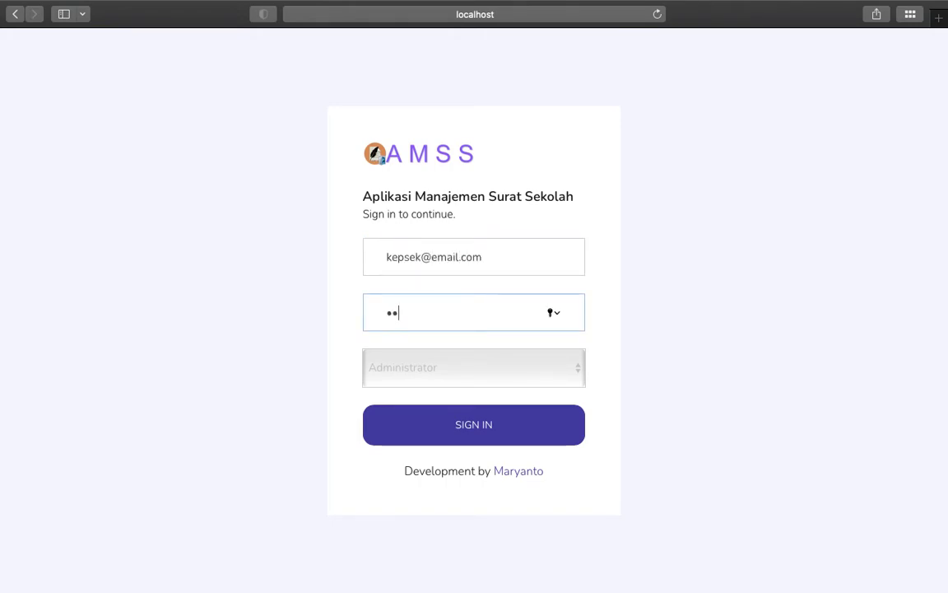
{"action": "left_click", "coordinate": [477, 377]}
{"action": "left_click", "coordinate": [457, 387]}
{"action": "left_click", "coordinate": [452, 423]}
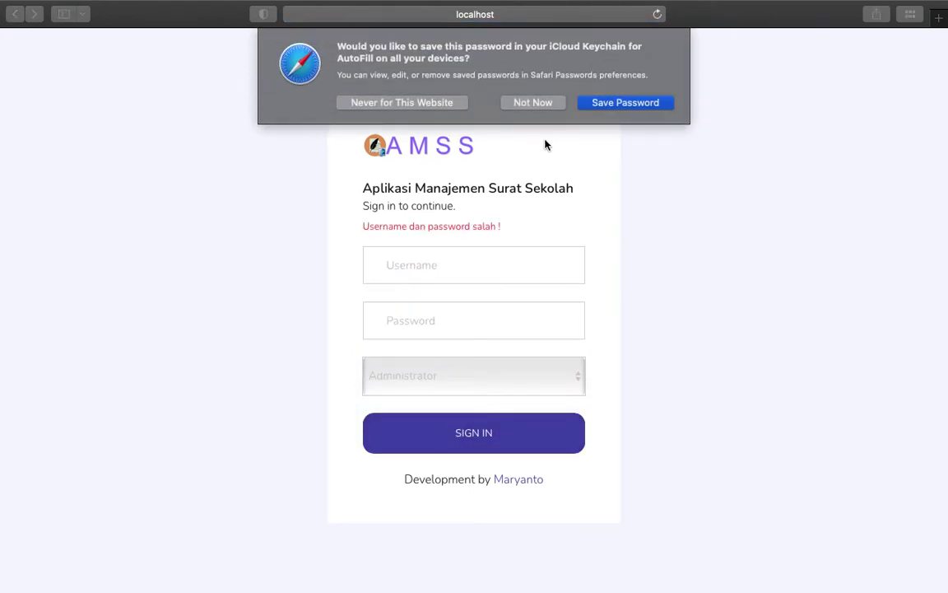
{"action": "left_click", "coordinate": [535, 103]}
Step: Re-enter the Kepala Sekolah username and password, choose the Kepala Sekolah role, and sign in
{"action": "left_click", "coordinate": [422, 261]}
{"action": "type", "text": "kep"}
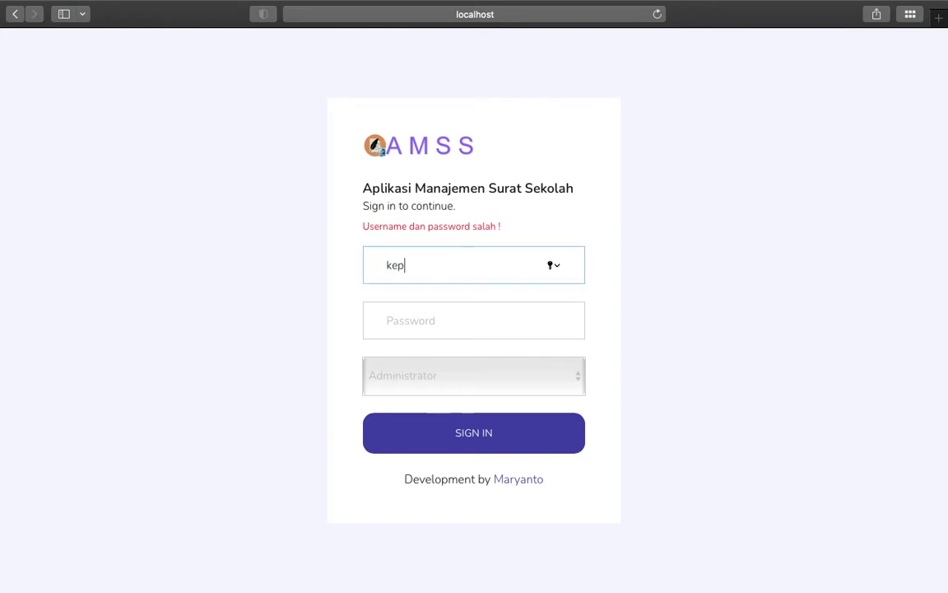
{"action": "type", "text": "sek@email.com"}
{"action": "left_click", "coordinate": [408, 321]}
{"action": "type", "text": "123456"}
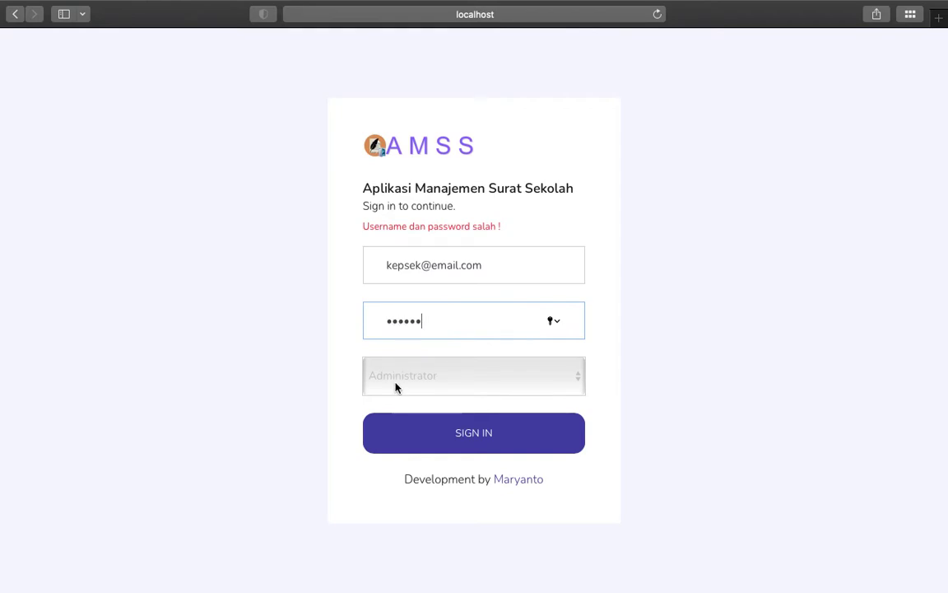
{"action": "left_click", "coordinate": [403, 383]}
{"action": "left_click", "coordinate": [403, 394]}
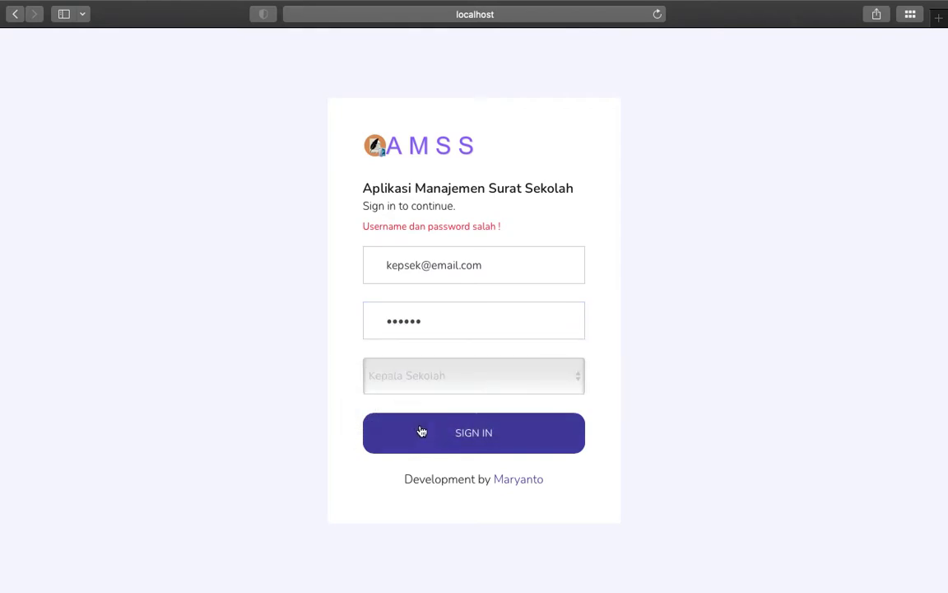
{"action": "left_click", "coordinate": [437, 445]}
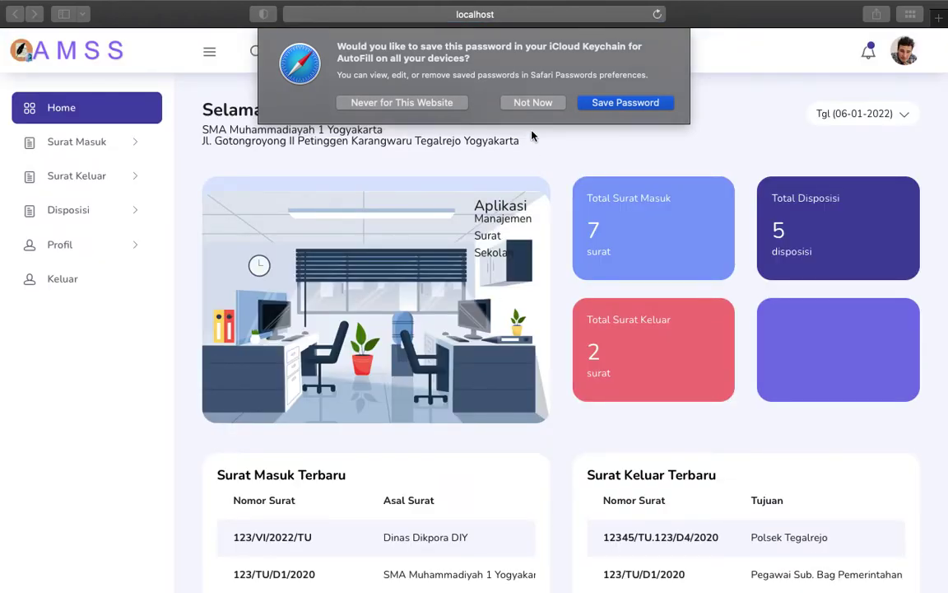
{"action": "left_click", "coordinate": [534, 102]}
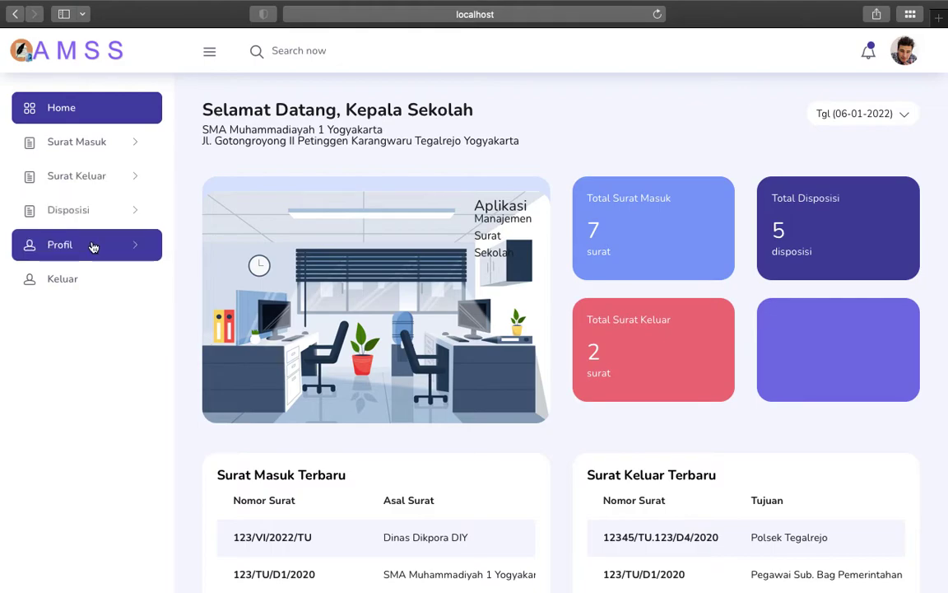
Step: Browse the Surat Masuk section and open Rekap Surat Masuk listing the 7 incoming letters
{"action": "left_click", "coordinate": [129, 141]}
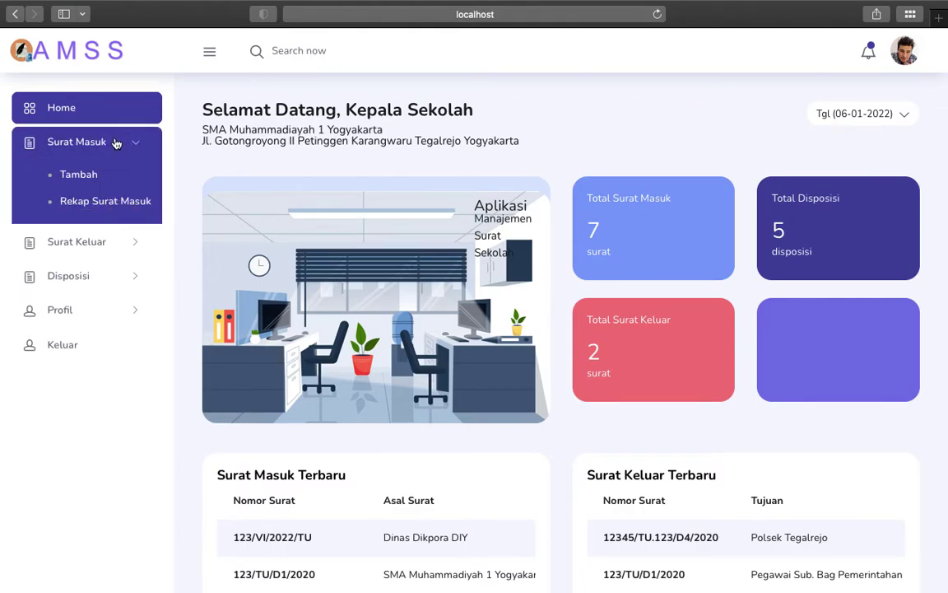
{"action": "left_click", "coordinate": [76, 167]}
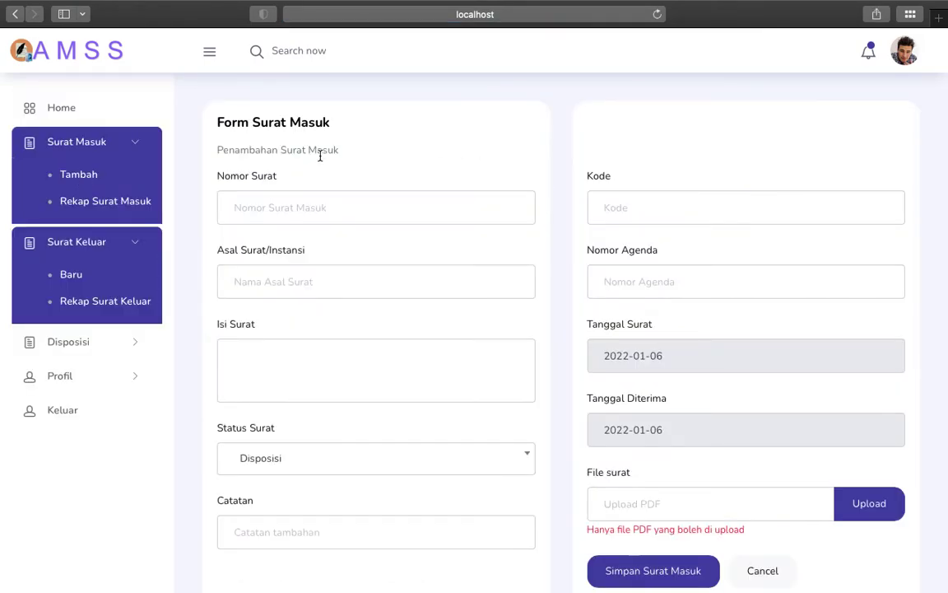
{"action": "left_click", "coordinate": [64, 108]}
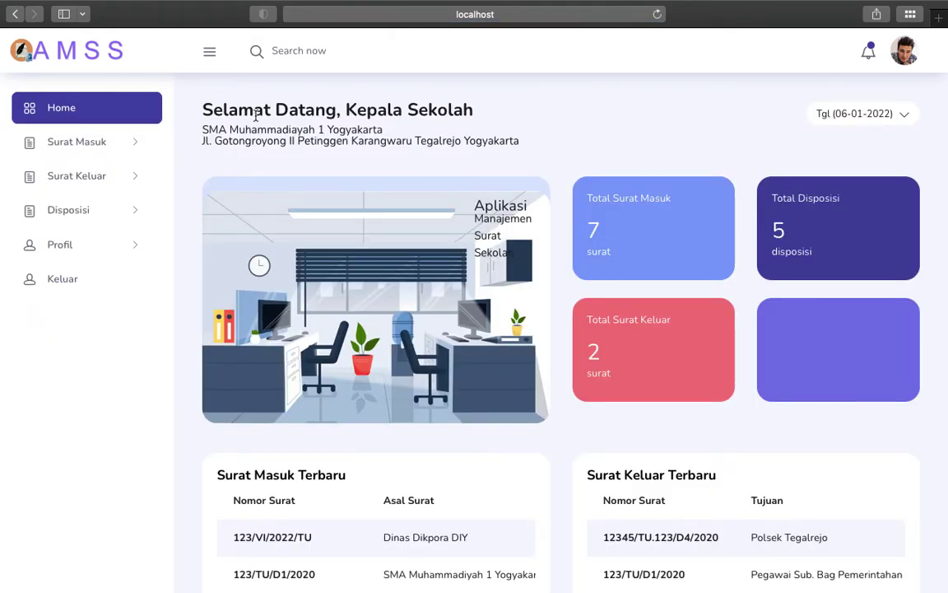
{"action": "left_click", "coordinate": [132, 144]}
{"action": "left_click", "coordinate": [91, 175]}
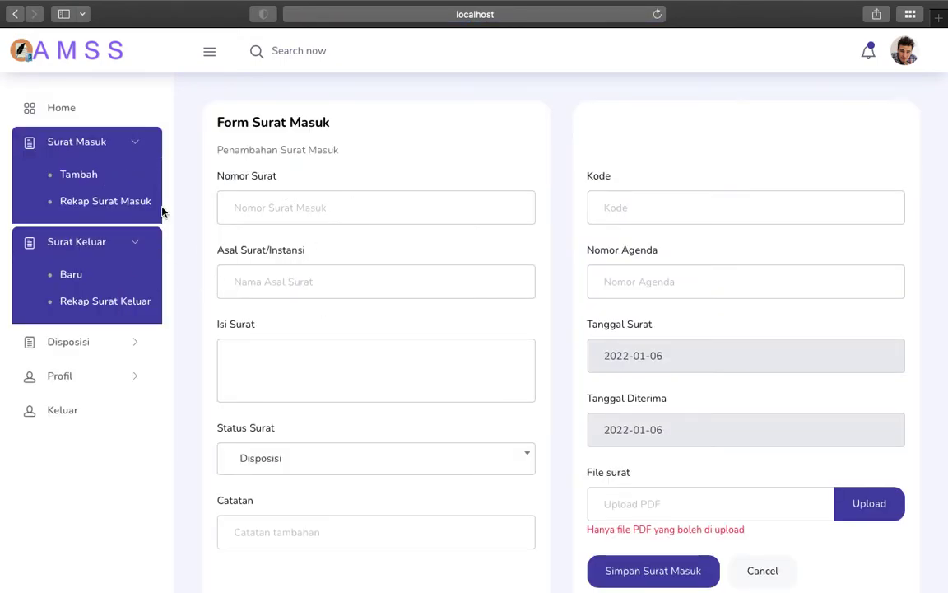
{"action": "left_click", "coordinate": [123, 202]}
{"action": "scroll", "coordinate": [808, 271], "scroll_direction": "right", "scroll_amount": 8}
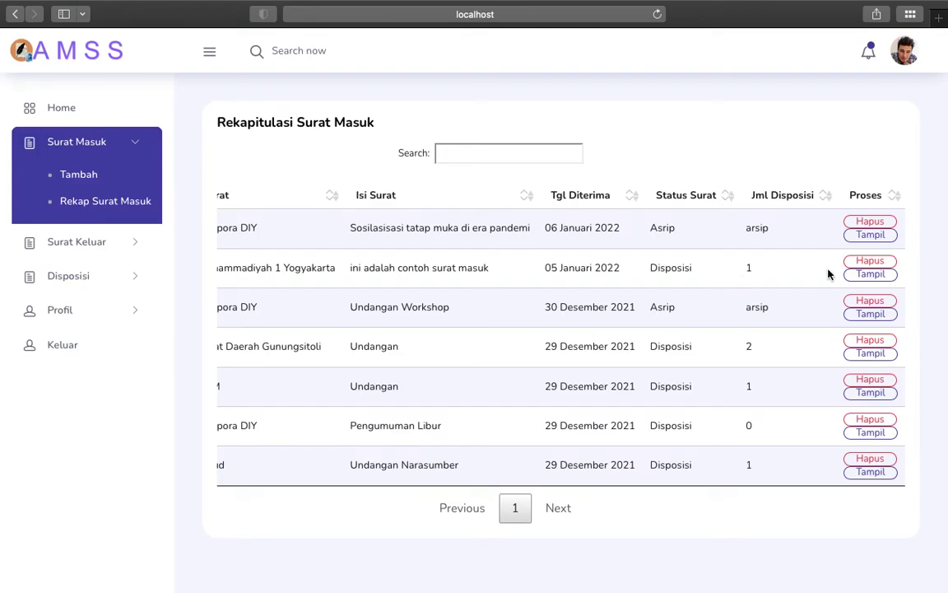
Step: Open incoming letter 123/TU/D1/2020, check its existing dispositions, and start a new disposition
{"action": "left_click", "coordinate": [870, 274]}
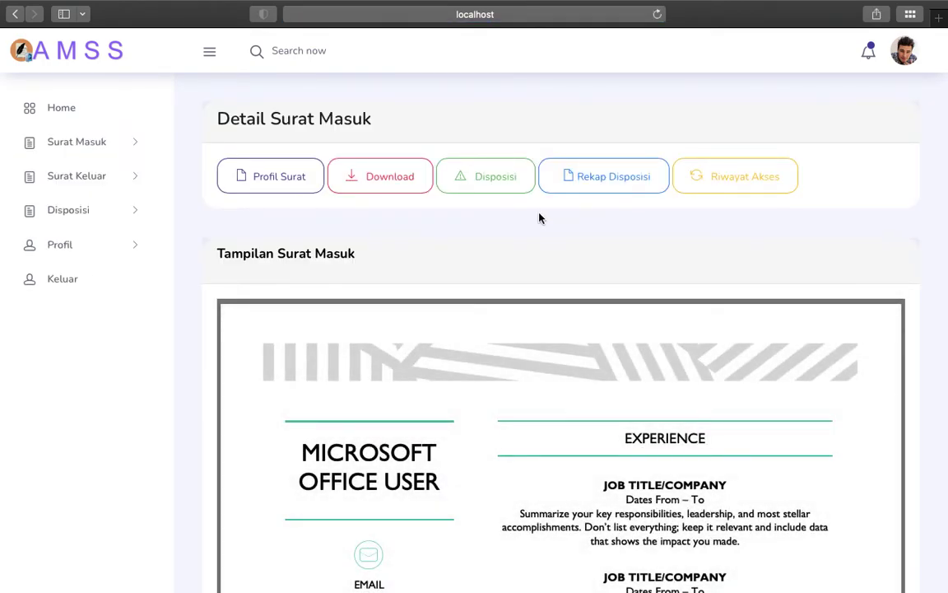
{"action": "left_click", "coordinate": [606, 188]}
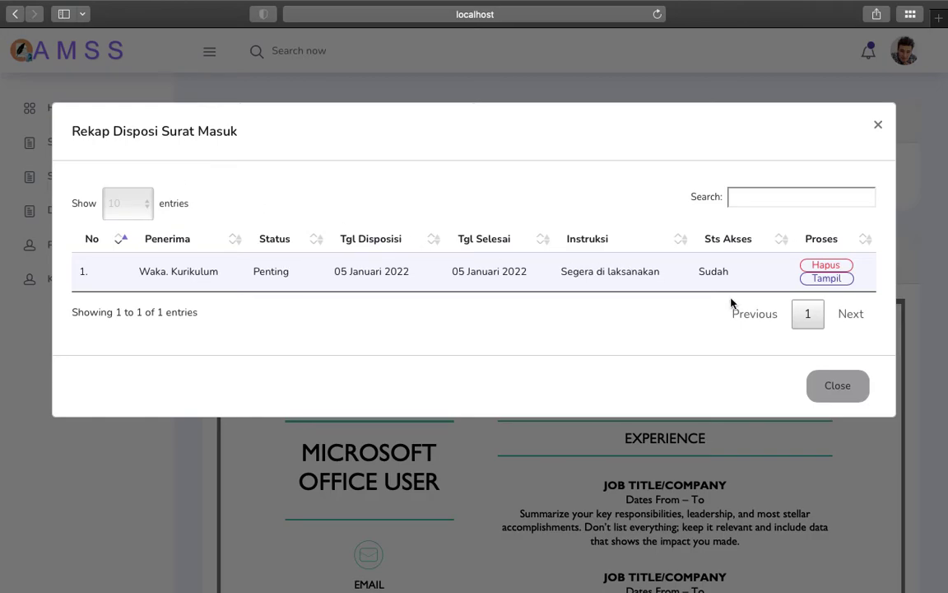
{"action": "left_click", "coordinate": [846, 390]}
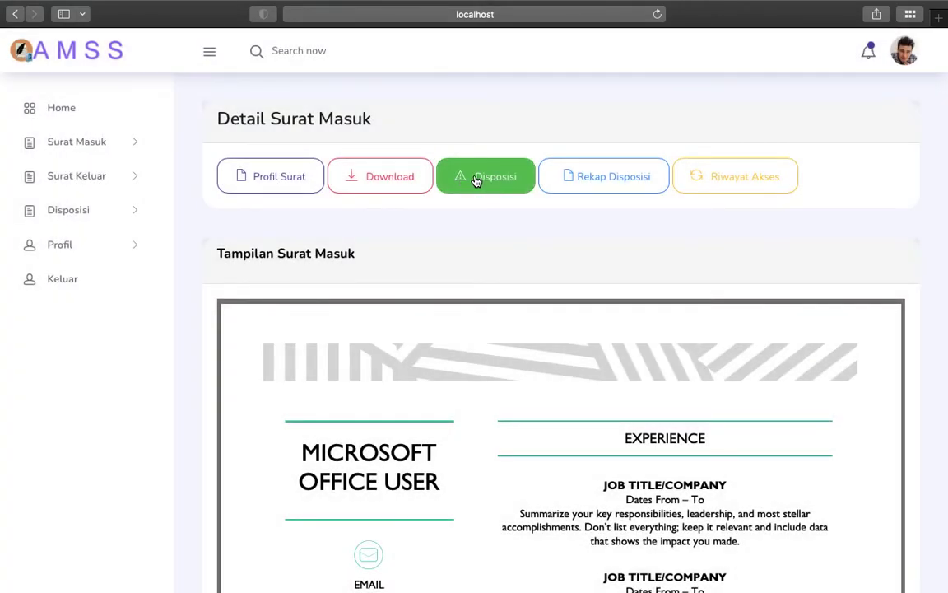
{"action": "left_click", "coordinate": [475, 178]}
Step: Address the disposition to Waka. Sarpras, status Biasa, instruction 'Siapkan turat tugas untuk Guru yang akan menghadiri kegiatan ini'
{"action": "scroll", "coordinate": [201, 294], "scroll_direction": "down", "scroll_amount": 3}
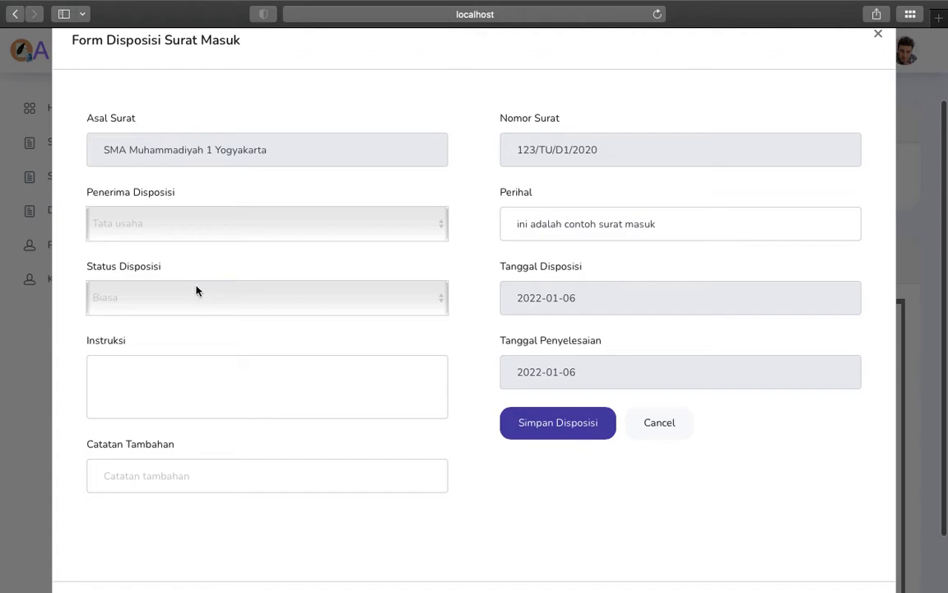
{"action": "left_click", "coordinate": [148, 236]}
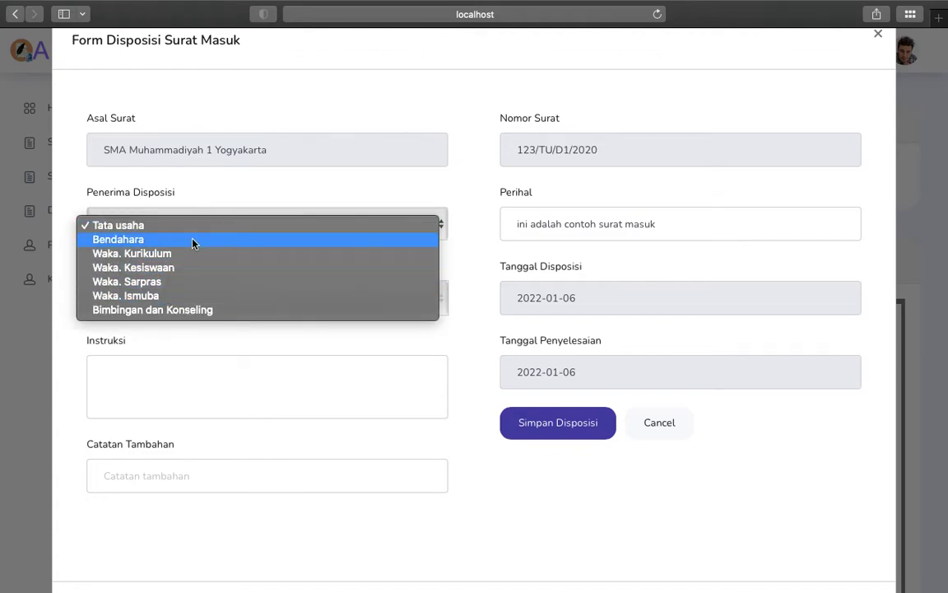
{"action": "left_click", "coordinate": [154, 283]}
{"action": "left_click", "coordinate": [153, 298]}
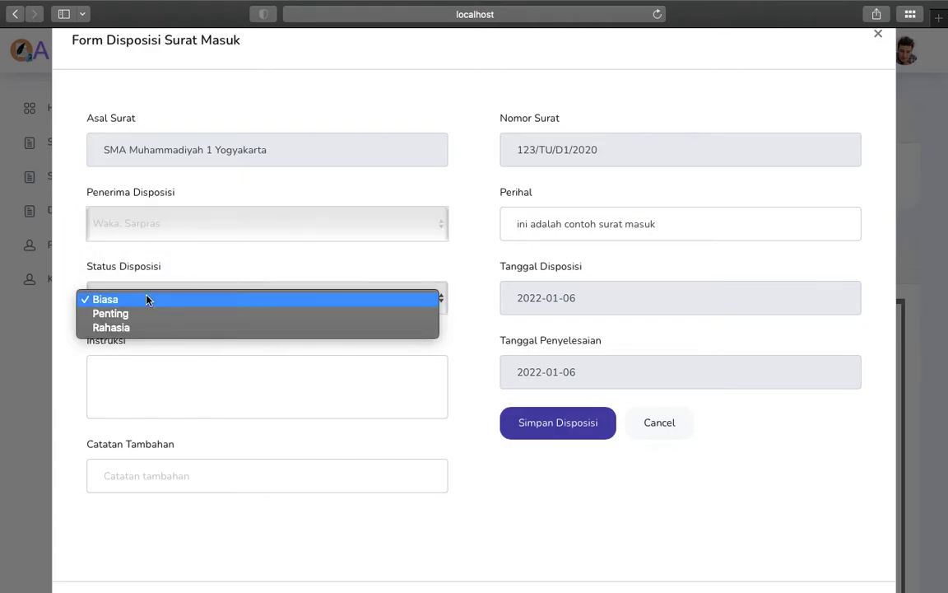
{"action": "left_click", "coordinate": [152, 298]}
{"action": "left_click", "coordinate": [128, 370]}
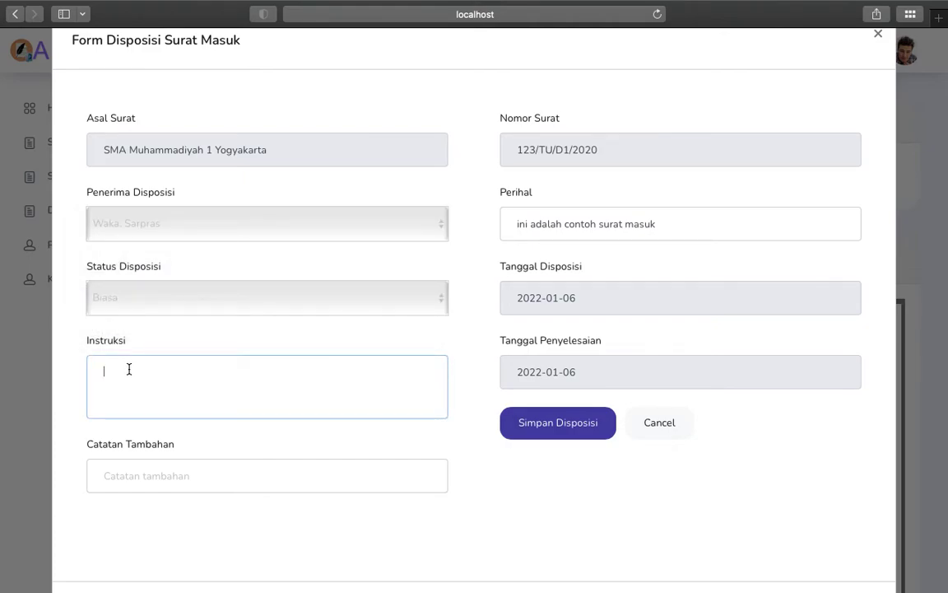
{"action": "type", "text": "Siapkan t"}
{"action": "type", "text": "urat tugas untuk Guru yang akan meng"}
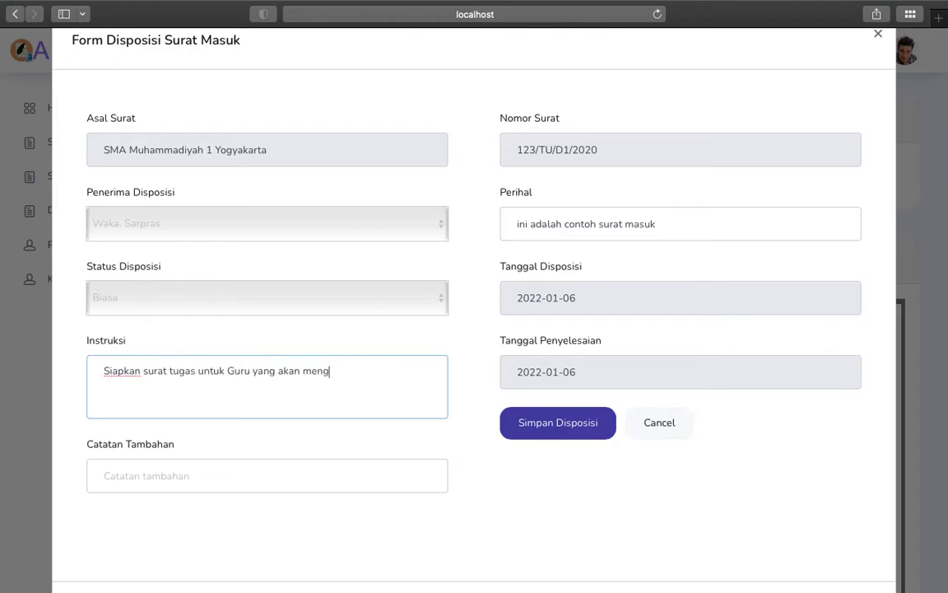
{"action": "type", "text": "hadiri kegiatan ini"}
Step: Add the note '-', set the completion date to 2022-01-08, and save the disposition
{"action": "left_click", "coordinate": [131, 475]}
{"action": "type", "text": "-"}
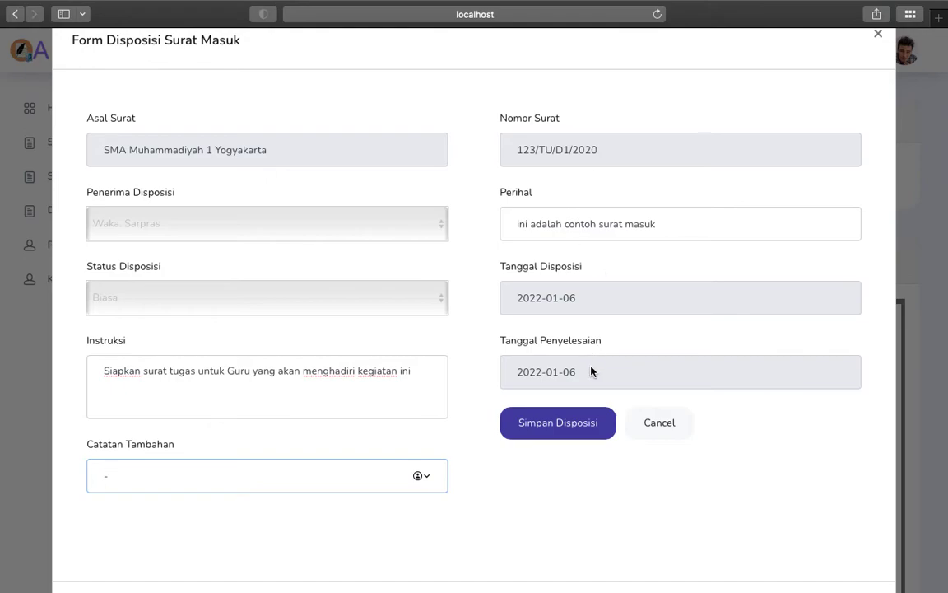
{"action": "left_click", "coordinate": [591, 367]}
{"action": "left_click", "coordinate": [612, 454]}
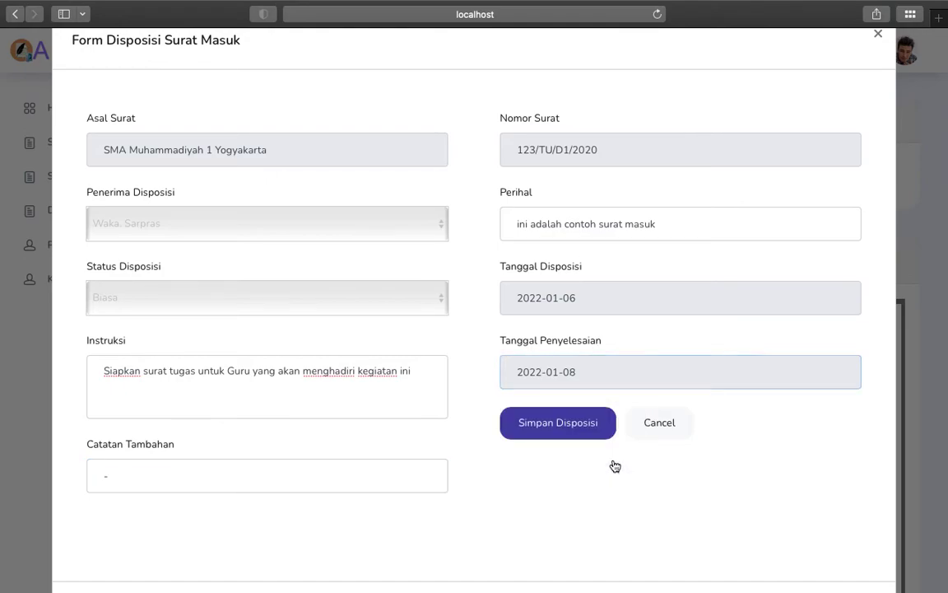
{"action": "left_click", "coordinate": [565, 424]}
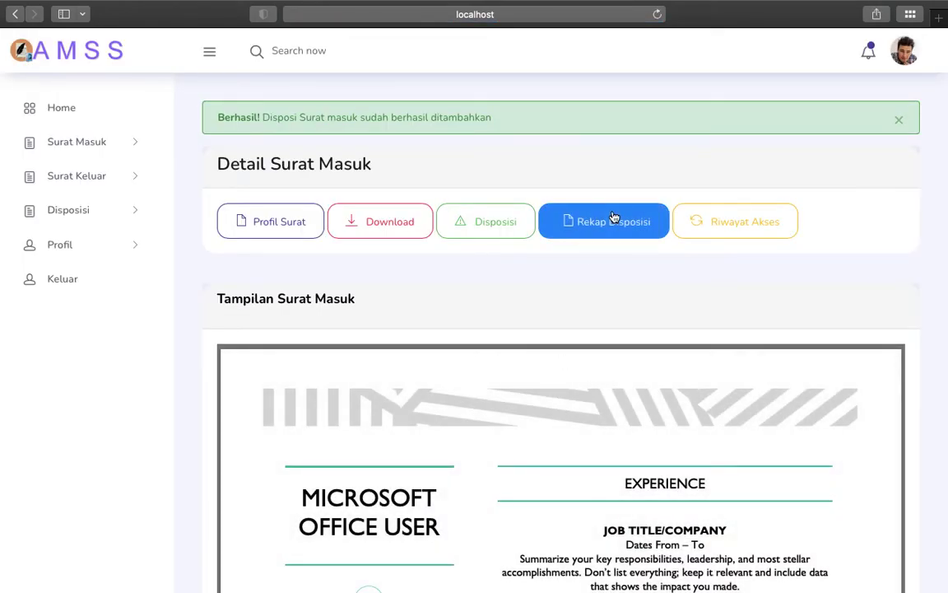
{"action": "left_click", "coordinate": [628, 221]}
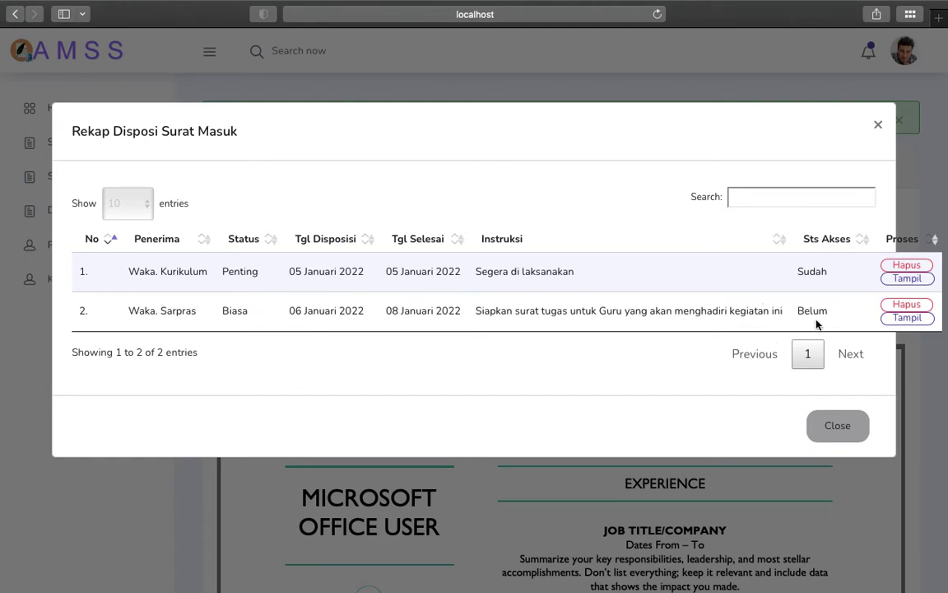
{"action": "left_click", "coordinate": [909, 319]}
{"action": "scroll", "coordinate": [474, 251], "scroll_direction": "down", "scroll_amount": 5}
{"action": "scroll", "coordinate": [205, 249], "scroll_direction": "down", "scroll_amount": 6}
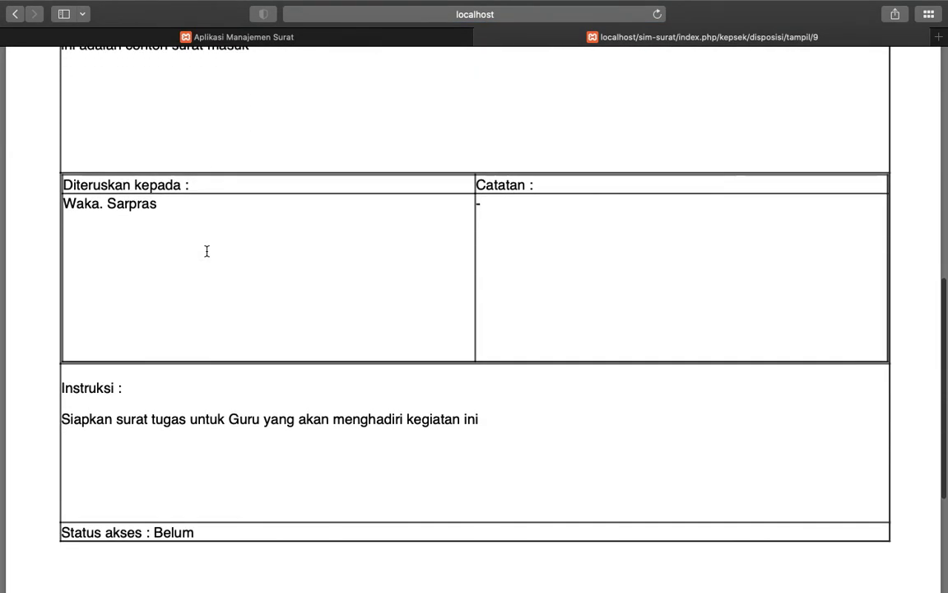
{"action": "scroll", "coordinate": [206, 252], "scroll_direction": "down", "scroll_amount": 1}
{"action": "scroll", "coordinate": [178, 422], "scroll_direction": "down", "scroll_amount": 2}
{"action": "scroll", "coordinate": [178, 421], "scroll_direction": "up", "scroll_amount": 8}
{"action": "left_click", "coordinate": [486, 38]}
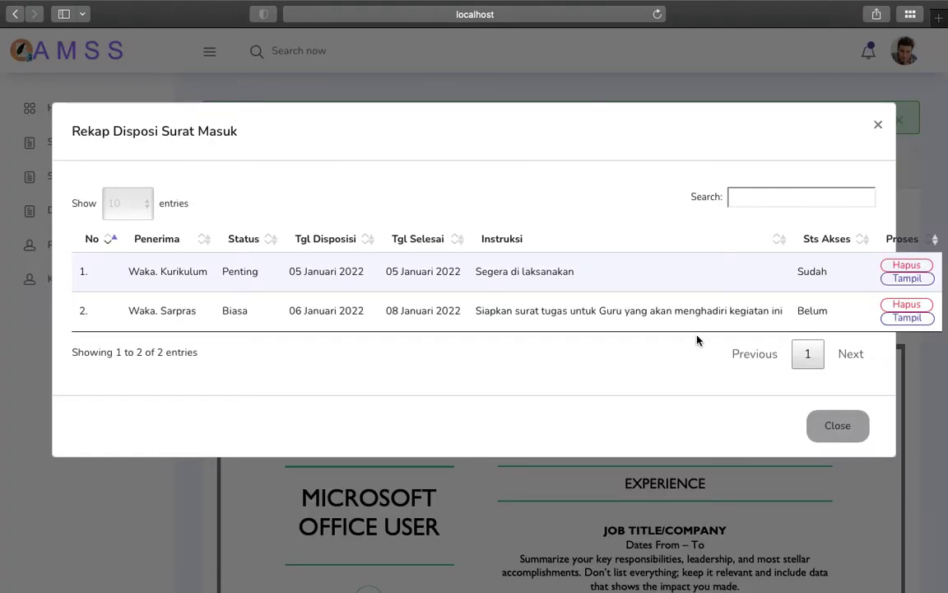
{"action": "left_click", "coordinate": [840, 427]}
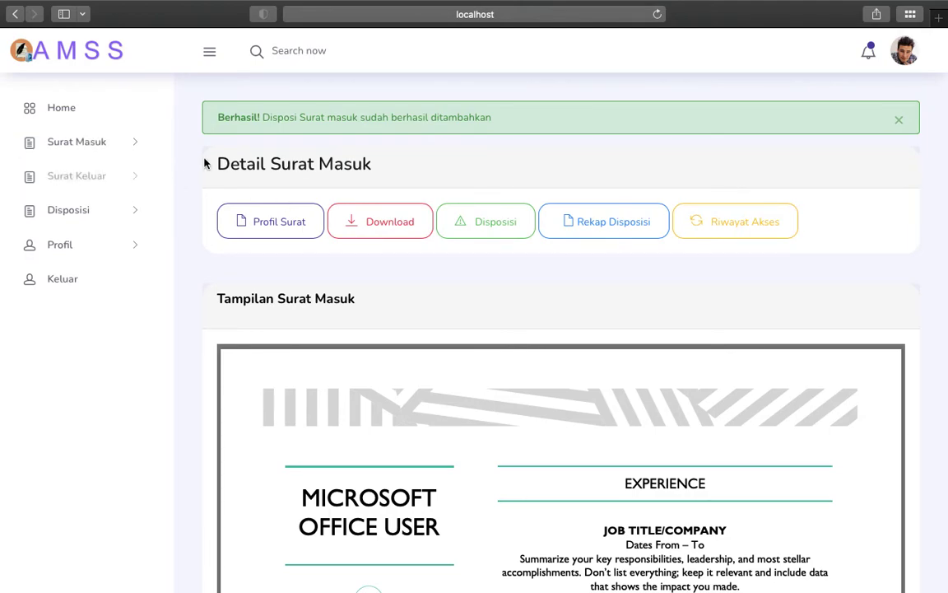
{"action": "left_click", "coordinate": [118, 185]}
Step: Open Rekap Surat Keluar and preview row 2's letter to Pegawai Sub. Bag Pemerintahan with Tampil
{"action": "left_click", "coordinate": [98, 236]}
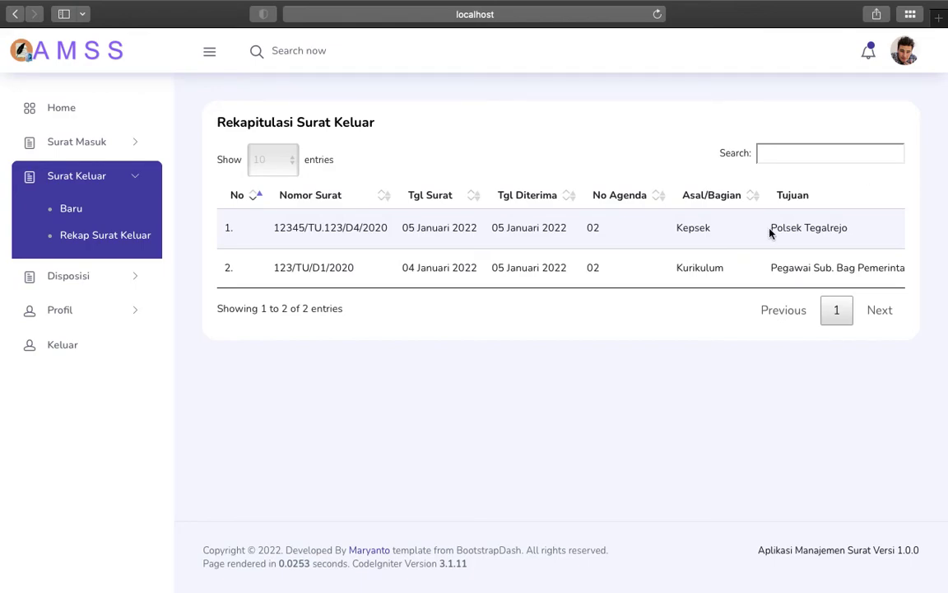
{"action": "scroll", "coordinate": [770, 233], "scroll_direction": "right", "scroll_amount": 8}
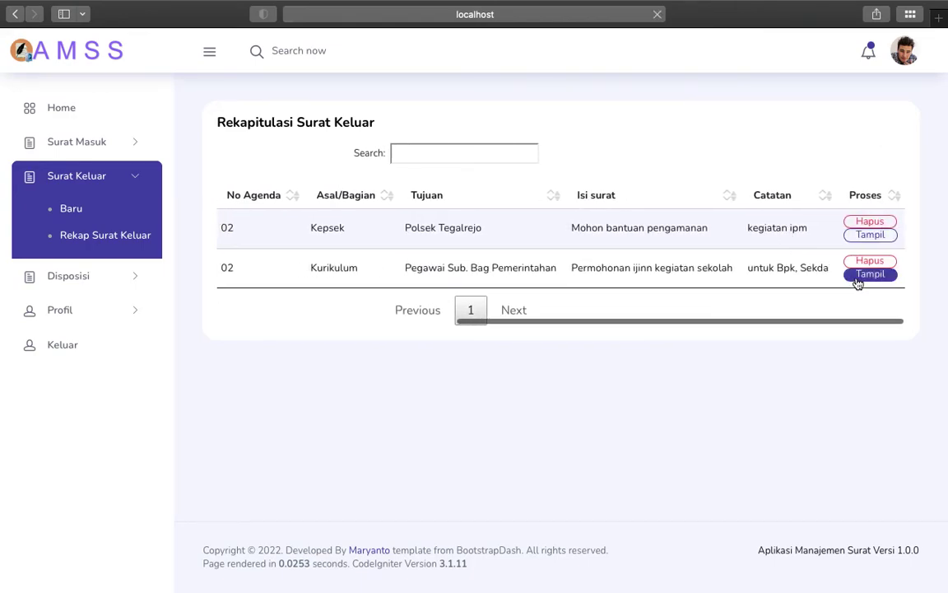
{"action": "left_click", "coordinate": [857, 282]}
{"action": "scroll", "coordinate": [235, 244], "scroll_direction": "down", "scroll_amount": 2}
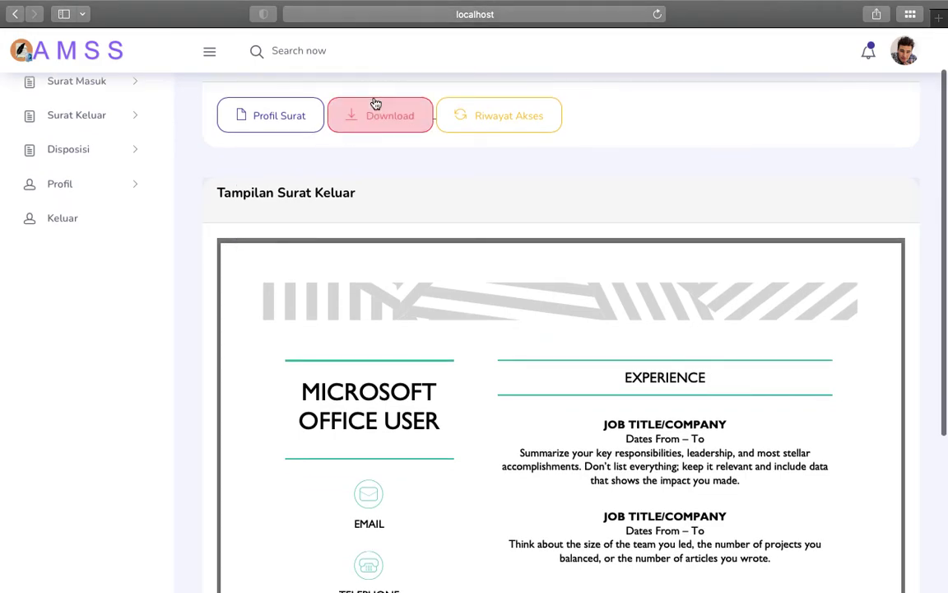
{"action": "scroll", "coordinate": [252, 216], "scroll_direction": "down", "scroll_amount": 5}
{"action": "scroll", "coordinate": [252, 216], "scroll_direction": "up", "scroll_amount": 7}
{"action": "scroll", "coordinate": [214, 235], "scroll_direction": "down", "scroll_amount": 1}
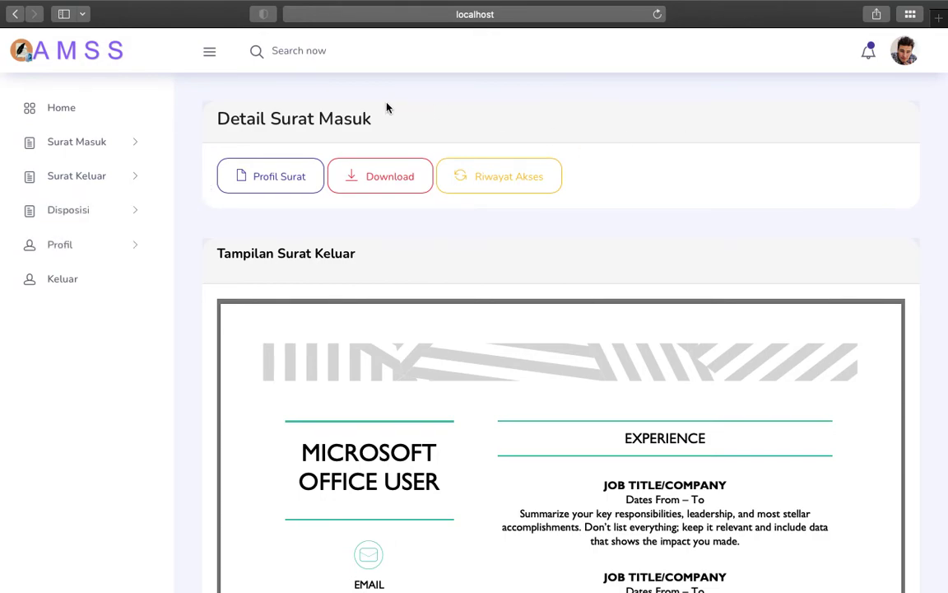
{"action": "left_click", "coordinate": [81, 258]}
{"action": "left_click", "coordinate": [82, 276]}
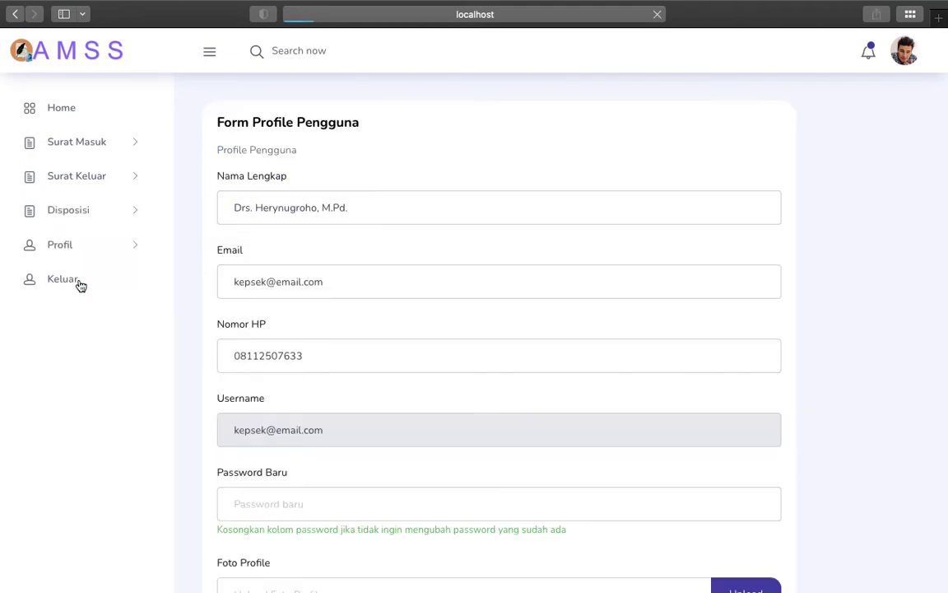
{"action": "scroll", "coordinate": [348, 259], "scroll_direction": "down", "scroll_amount": 3}
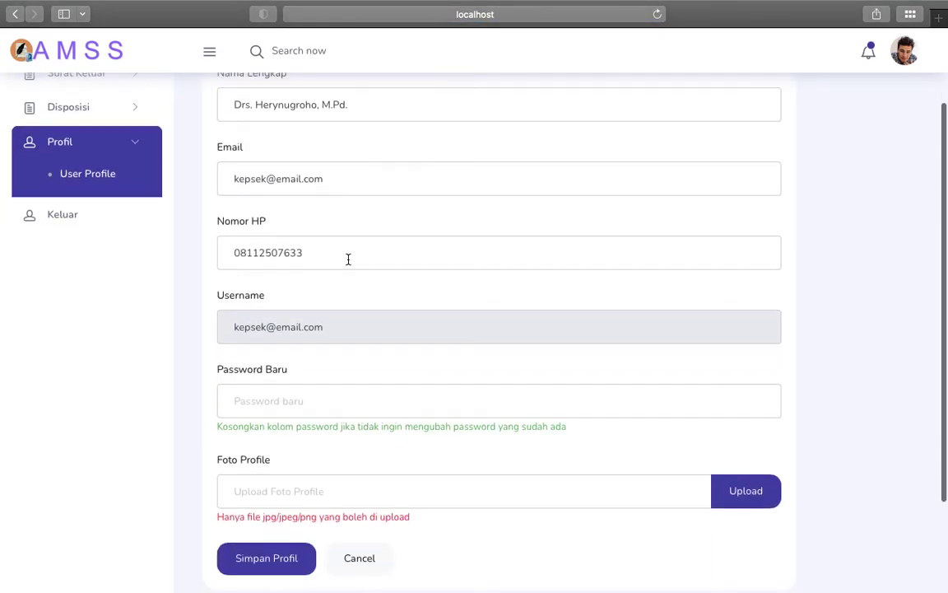
{"action": "scroll", "coordinate": [348, 260], "scroll_direction": "down", "scroll_amount": 3}
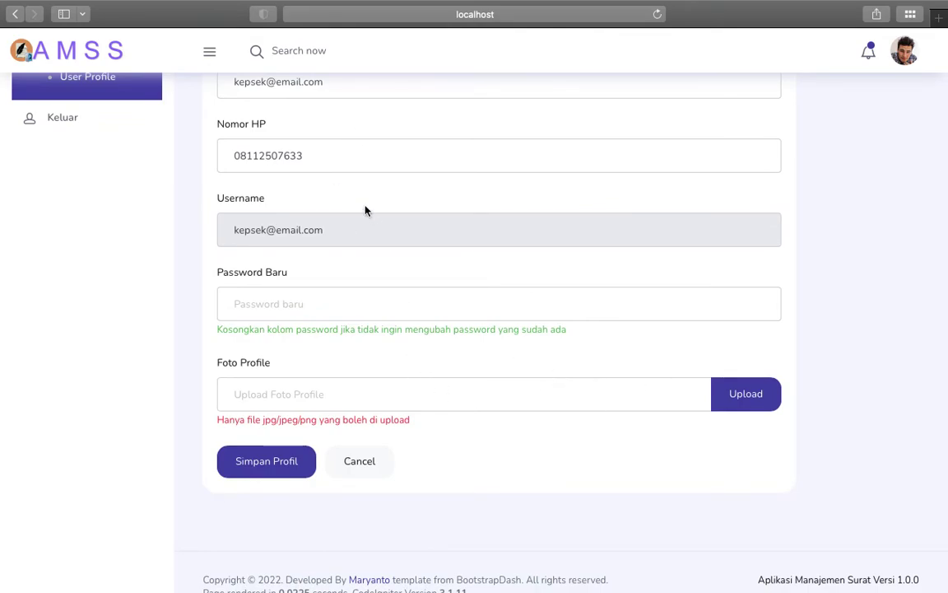
{"action": "scroll", "coordinate": [366, 211], "scroll_direction": "up", "scroll_amount": 5}
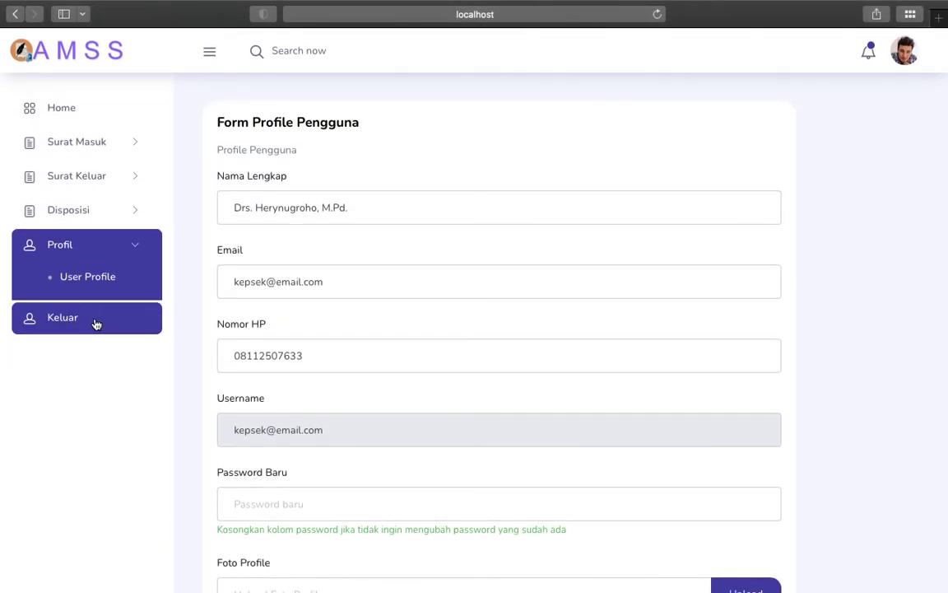
Step: Open Rekap Surat Keluar, then Rekap Disposisi, scrolling the disposition table right
{"action": "left_click", "coordinate": [114, 175]}
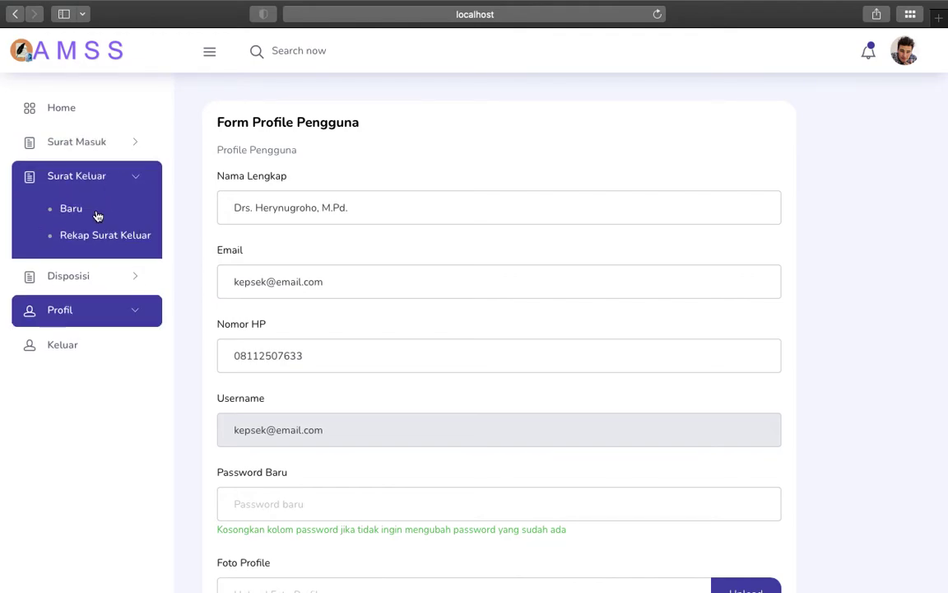
{"action": "left_click", "coordinate": [91, 237]}
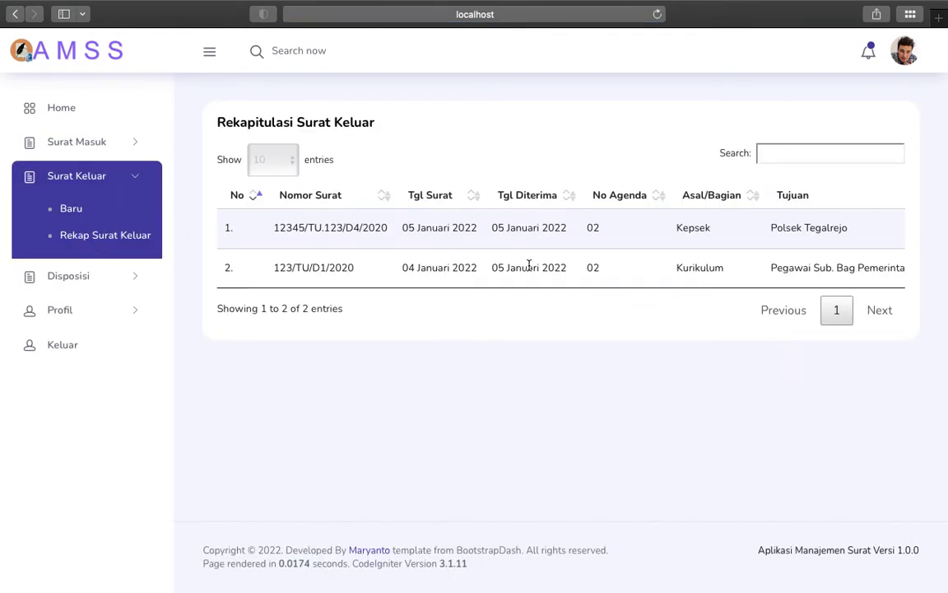
{"action": "left_click", "coordinate": [72, 275]}
{"action": "left_click", "coordinate": [119, 245]}
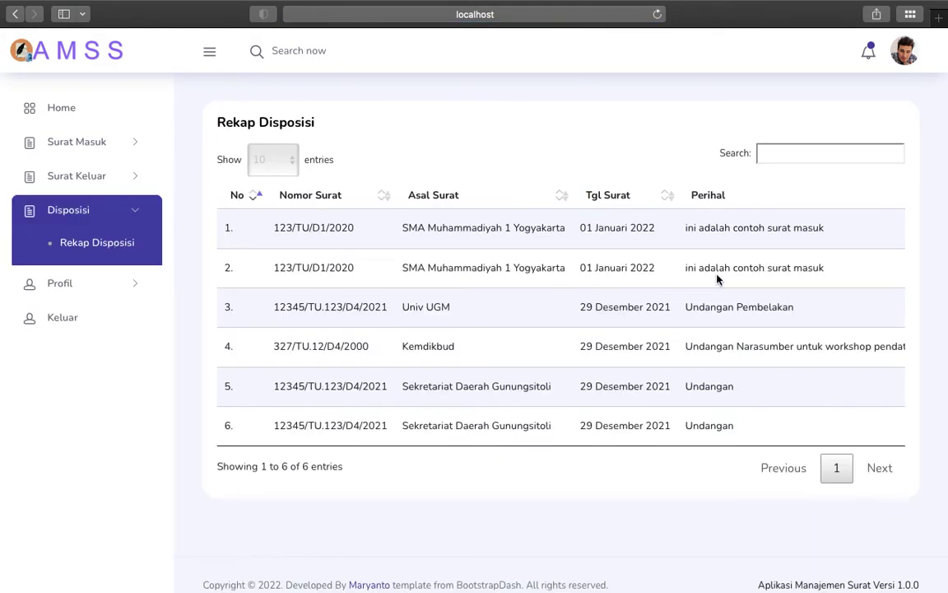
{"action": "scroll", "coordinate": [716, 278], "scroll_direction": "right", "scroll_amount": 10}
{"action": "scroll", "coordinate": [716, 279], "scroll_direction": "right", "scroll_amount": 3}
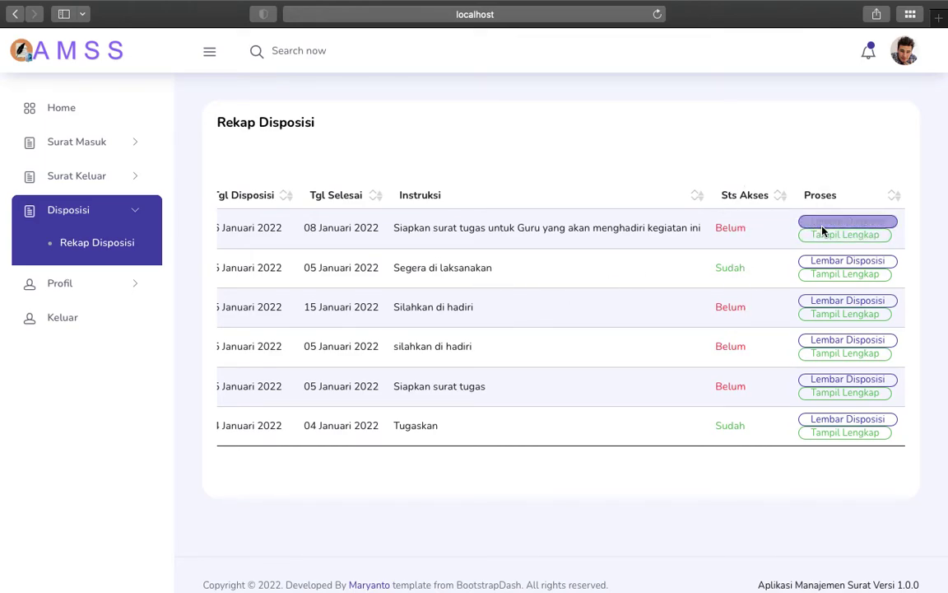
Step: Try Tampil Lengkap on a disposition, then go back to the dispositions list after the error
{"action": "left_click", "coordinate": [835, 278]}
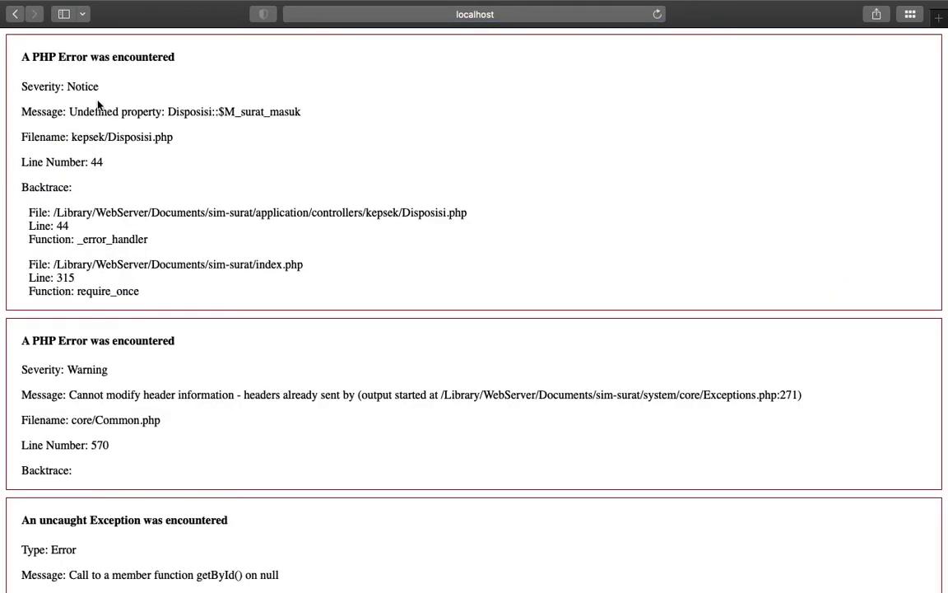
{"action": "left_click", "coordinate": [17, 14]}
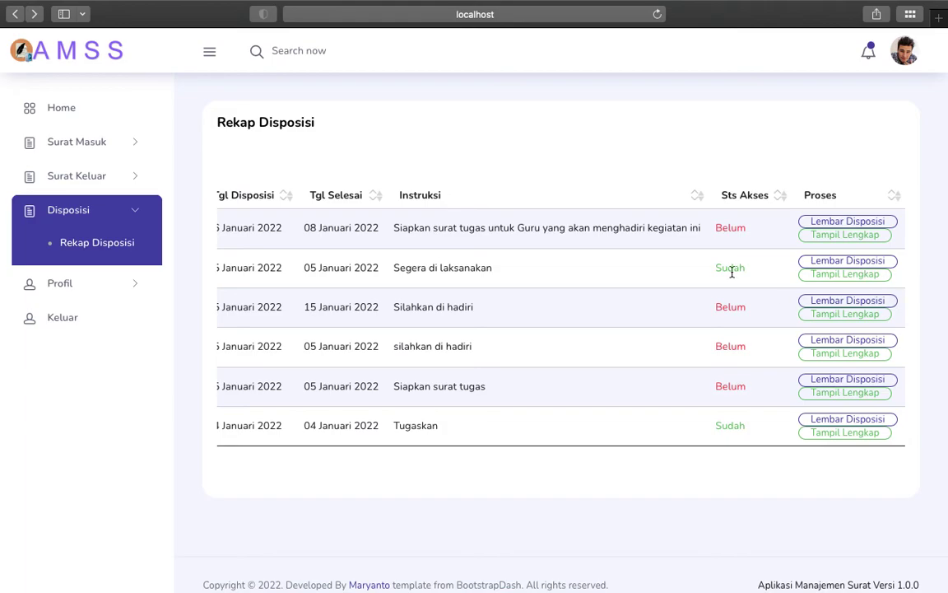
{"action": "scroll", "coordinate": [444, 266], "scroll_direction": "left", "scroll_amount": 5}
{"action": "scroll", "coordinate": [463, 267], "scroll_direction": "left", "scroll_amount": 5}
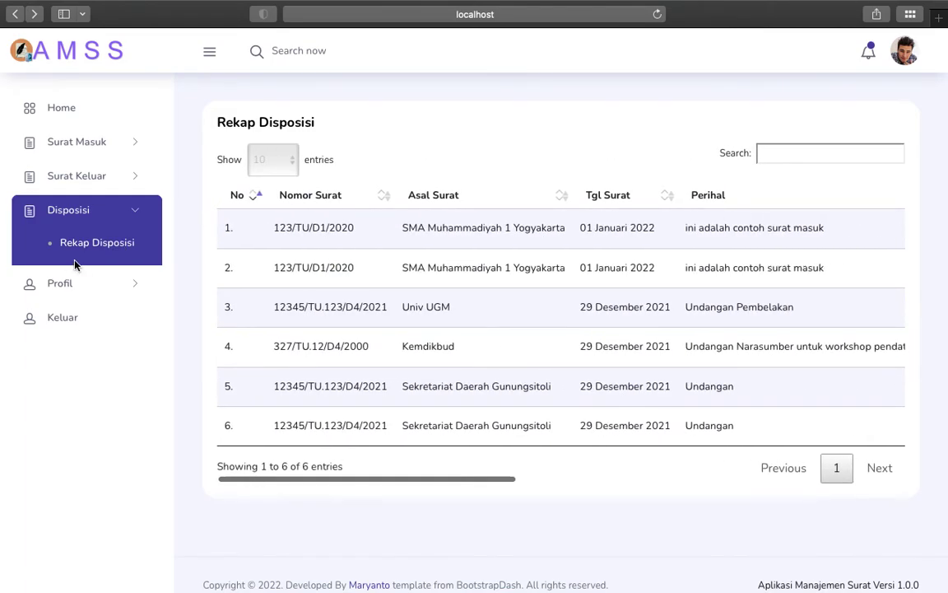
Step: Log out of the principal's account, check the demo accounts slide, and start entering the username
{"action": "left_click", "coordinate": [75, 317]}
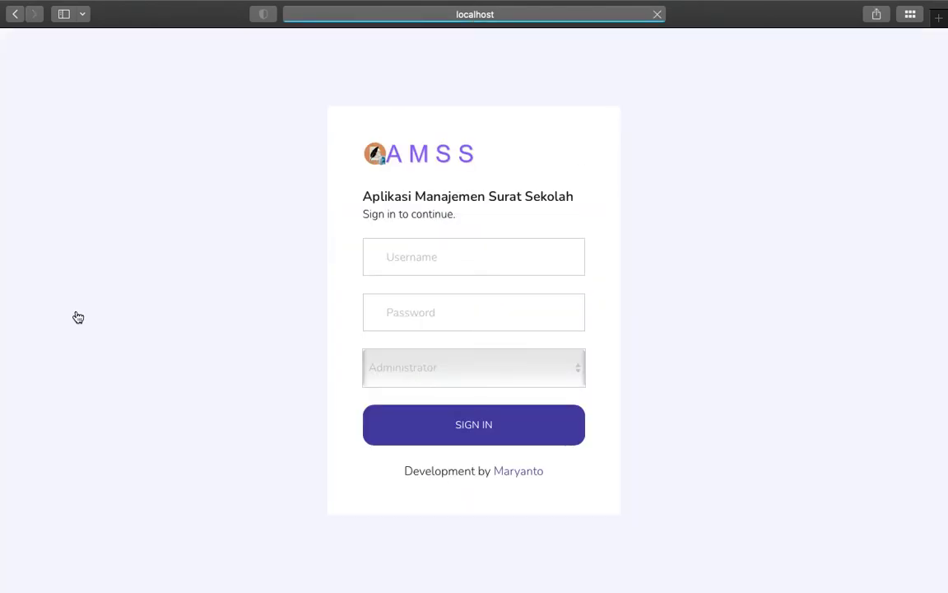
{"action": "key", "text": "ctrl+Left"}
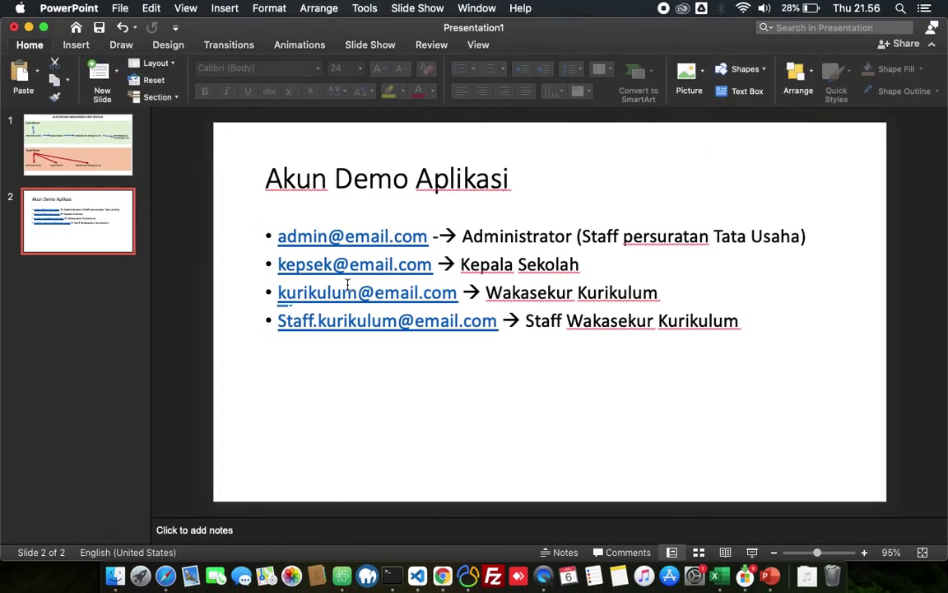
{"action": "key", "text": "ctrl+Right"}
{"action": "left_click", "coordinate": [398, 257]}
Step: Sign in with the kurikulum account's e-mail and password under the Tu/Wakasek/Ka.Bidang role, declining password saving
{"action": "type", "text": "kurikulum@email.com"}
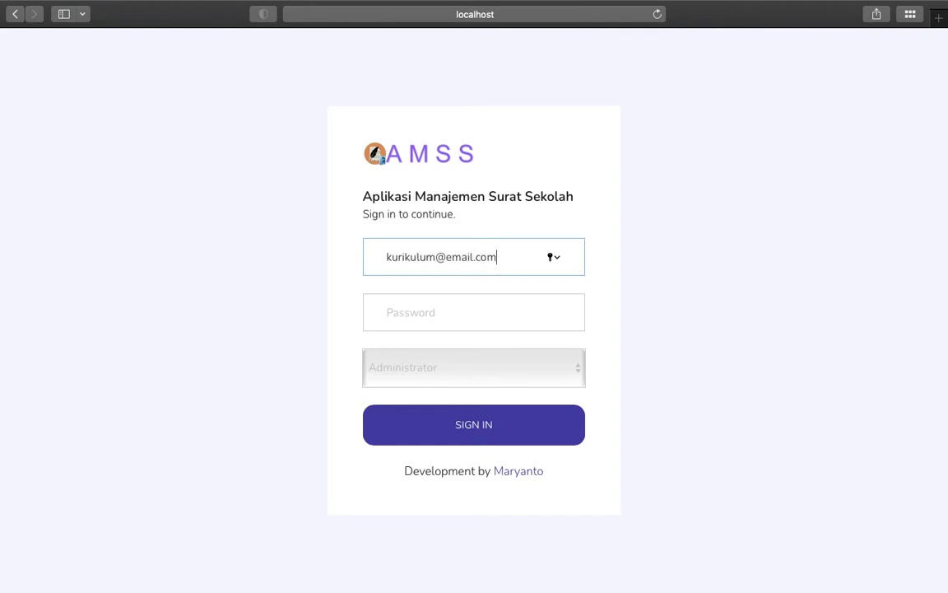
{"action": "left_click", "coordinate": [387, 312]}
{"action": "type", "text": "pa"}
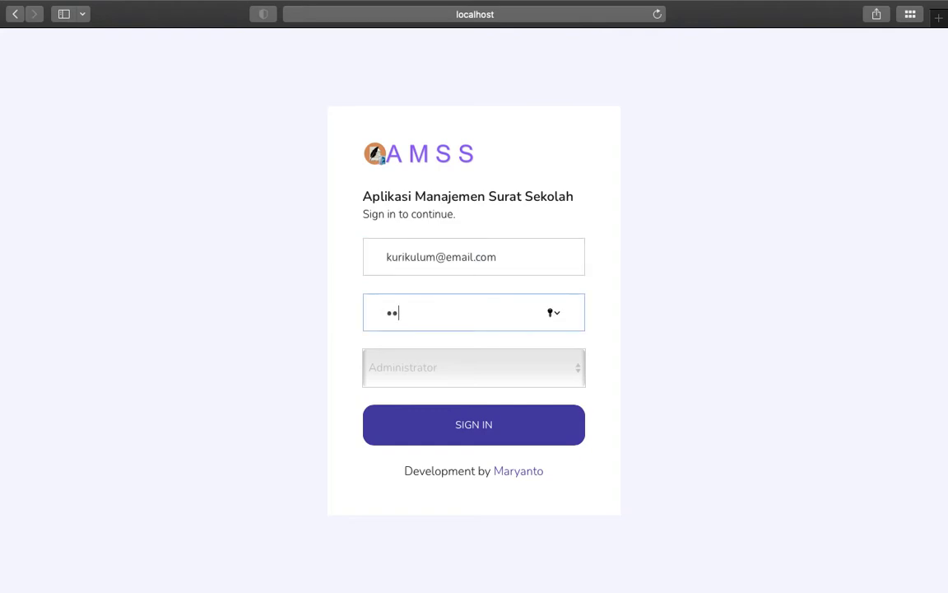
{"action": "left_click", "coordinate": [495, 384]}
{"action": "left_click", "coordinate": [450, 399]}
{"action": "left_click", "coordinate": [453, 421]}
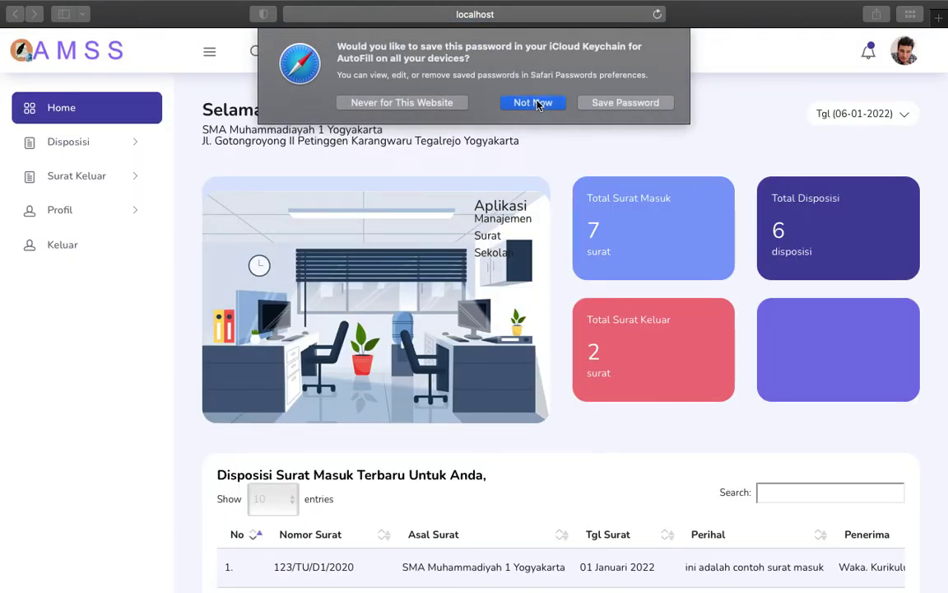
{"action": "left_click", "coordinate": [535, 102]}
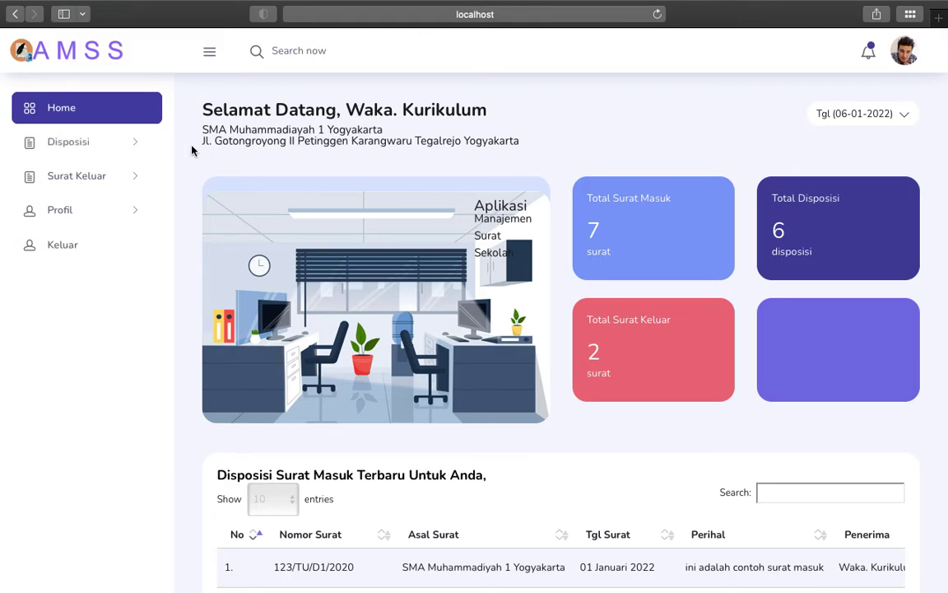
Step: Open Disposisi > Rekap Disposisi, scroll to Proses, and start the task form for letter 123/TU/D1/2020
{"action": "left_click", "coordinate": [135, 144]}
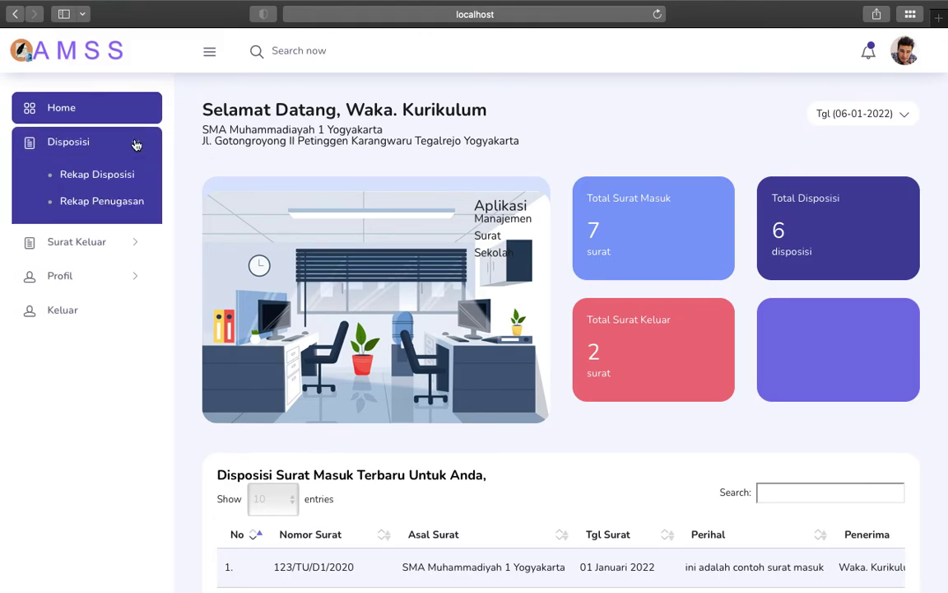
{"action": "left_click", "coordinate": [107, 175]}
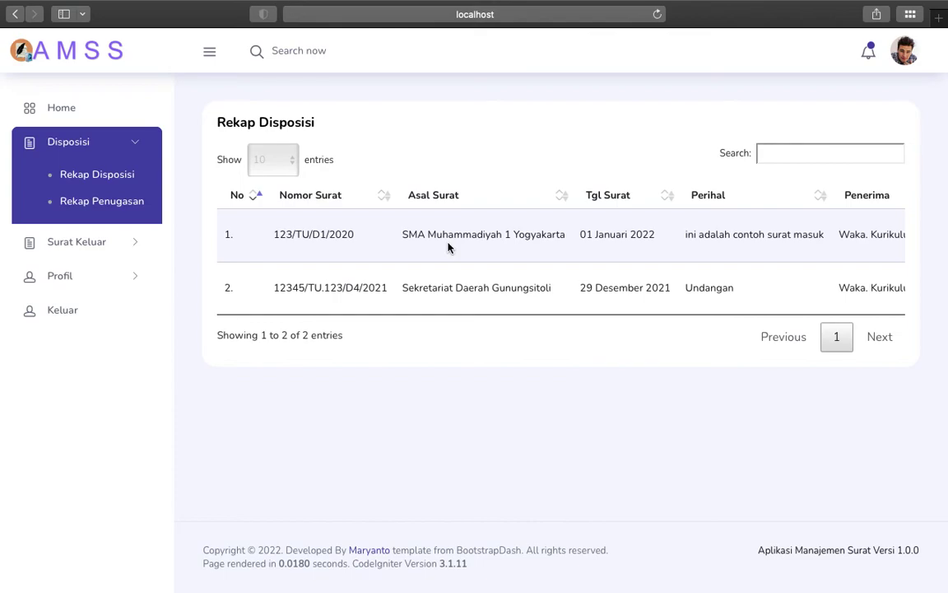
{"action": "scroll", "coordinate": [559, 239], "scroll_direction": "right", "scroll_amount": 6}
{"action": "scroll", "coordinate": [559, 238], "scroll_direction": "right", "scroll_amount": 5}
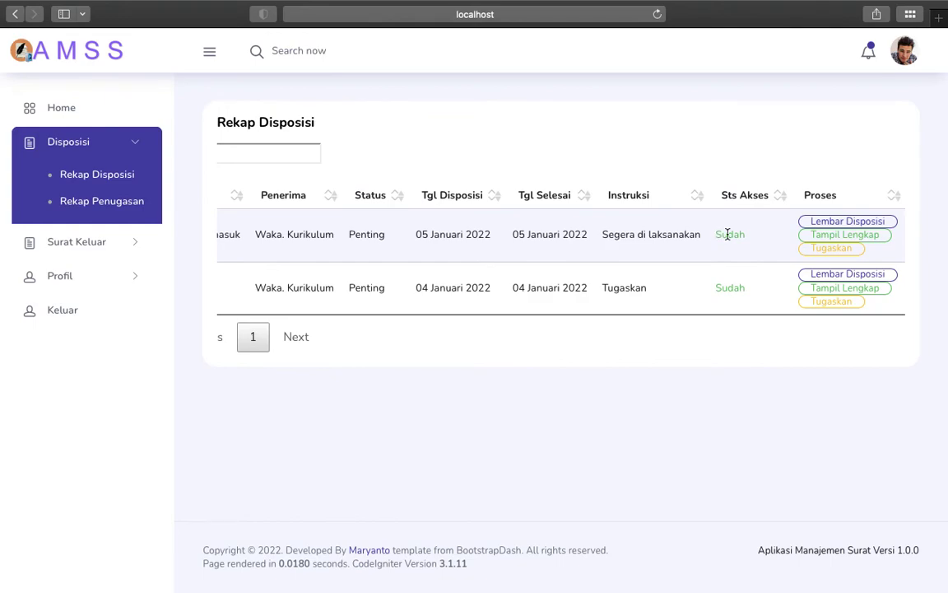
{"action": "left_click", "coordinate": [812, 249]}
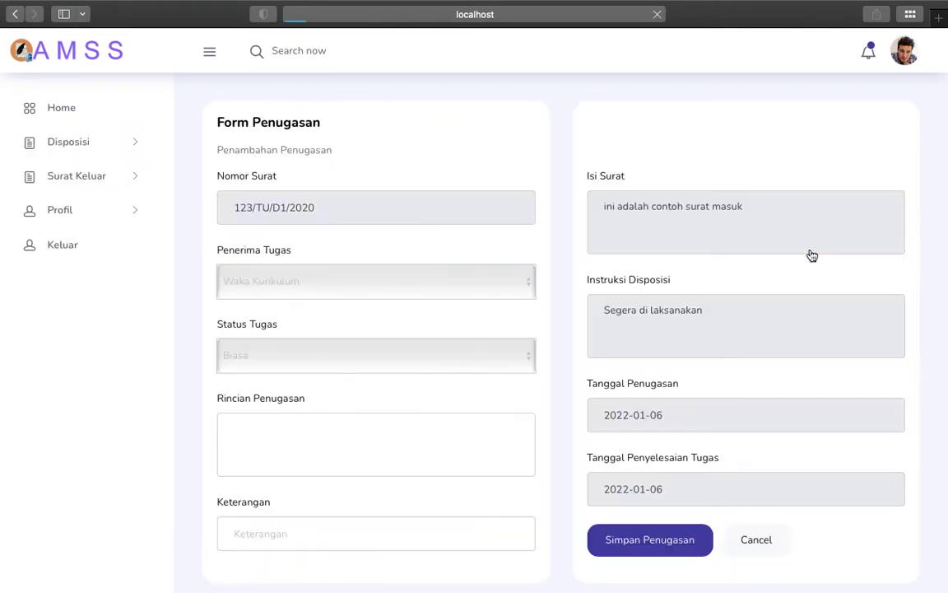
Step: Set Penerima Tugas to Staff Kurikulum and completion date 8 January 2022, then cancel the form
{"action": "left_click", "coordinate": [515, 280]}
{"action": "left_click", "coordinate": [463, 300]}
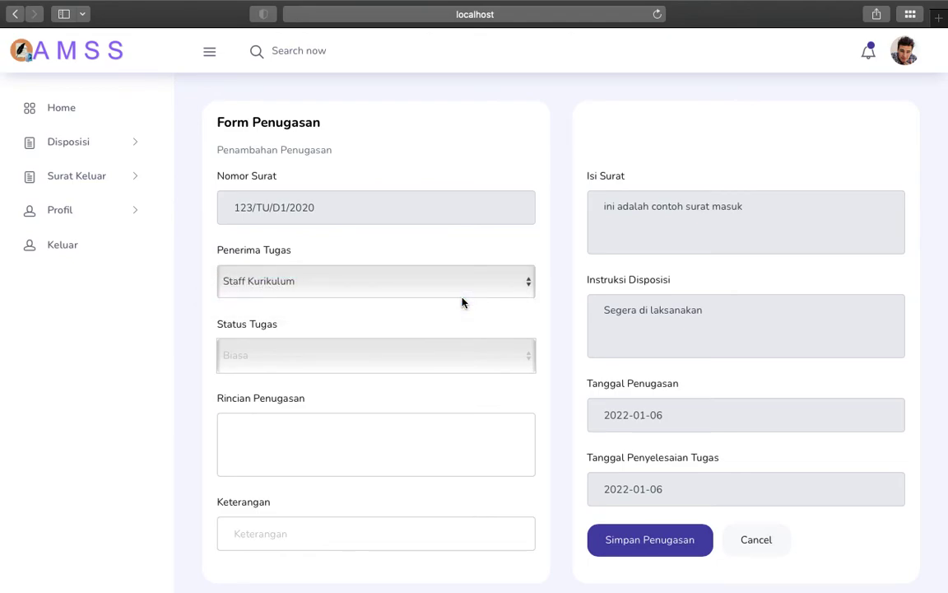
{"action": "left_click", "coordinate": [273, 423]}
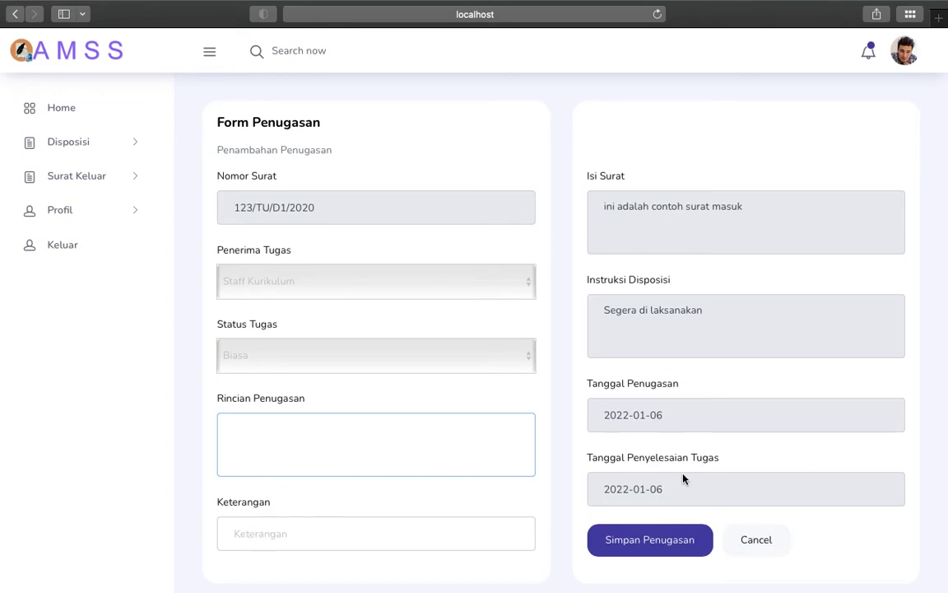
{"action": "scroll", "coordinate": [683, 479], "scroll_direction": "down", "scroll_amount": 3}
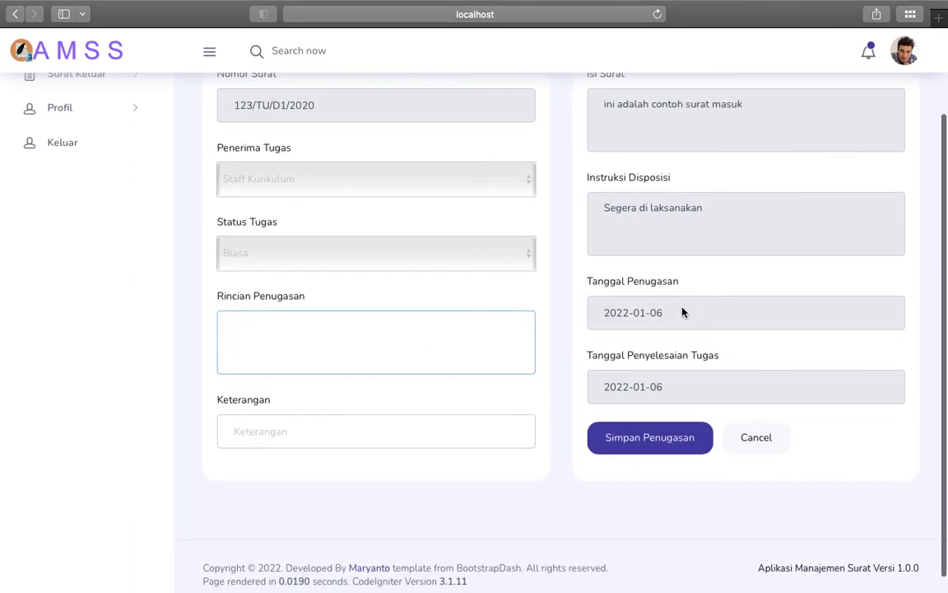
{"action": "left_click", "coordinate": [679, 385]}
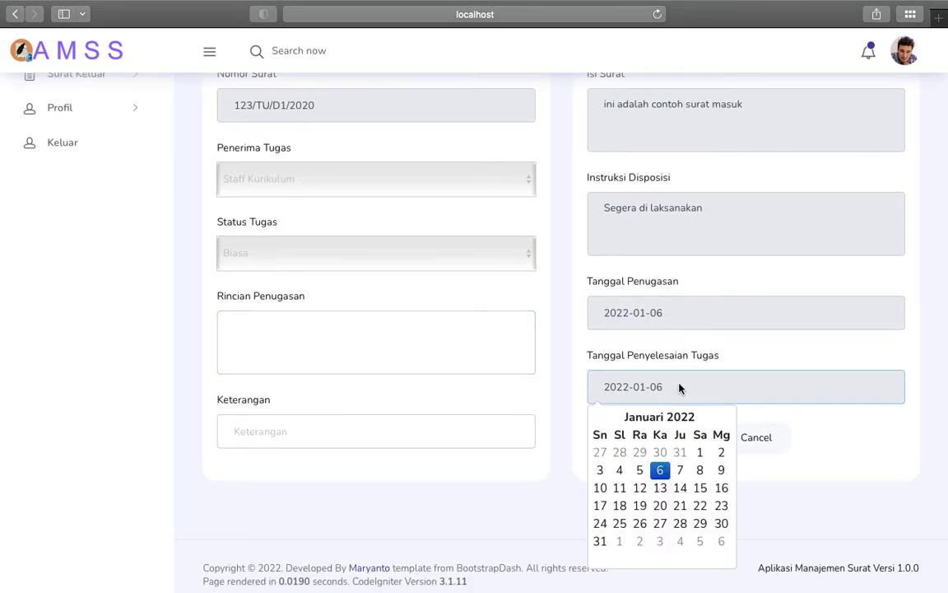
{"action": "left_click", "coordinate": [699, 471]}
{"action": "left_click", "coordinate": [752, 438]}
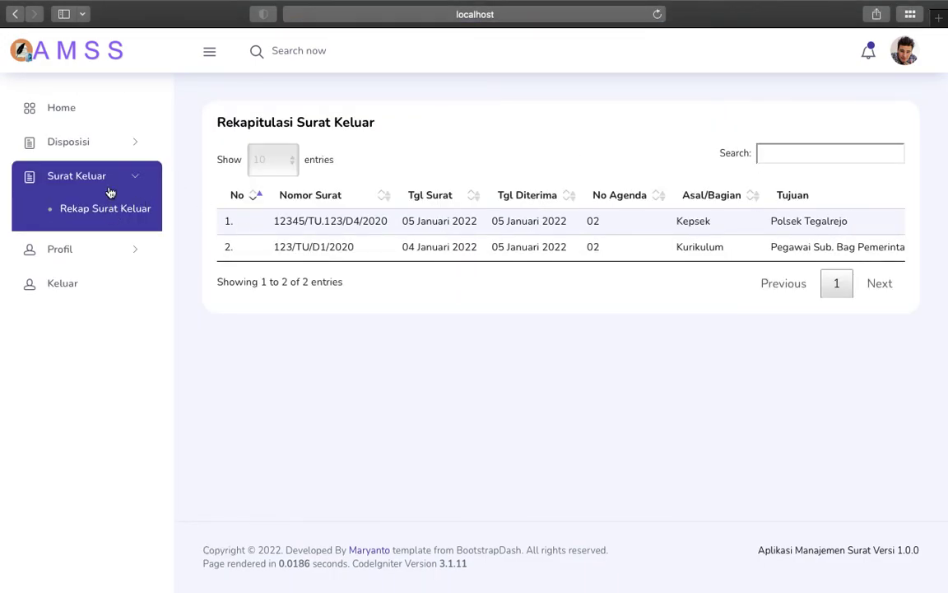
Step: Open Disposisi > Rekap Penugasan and scroll the table right to the Proses column
{"action": "left_click", "coordinate": [111, 139]}
{"action": "left_click", "coordinate": [105, 203]}
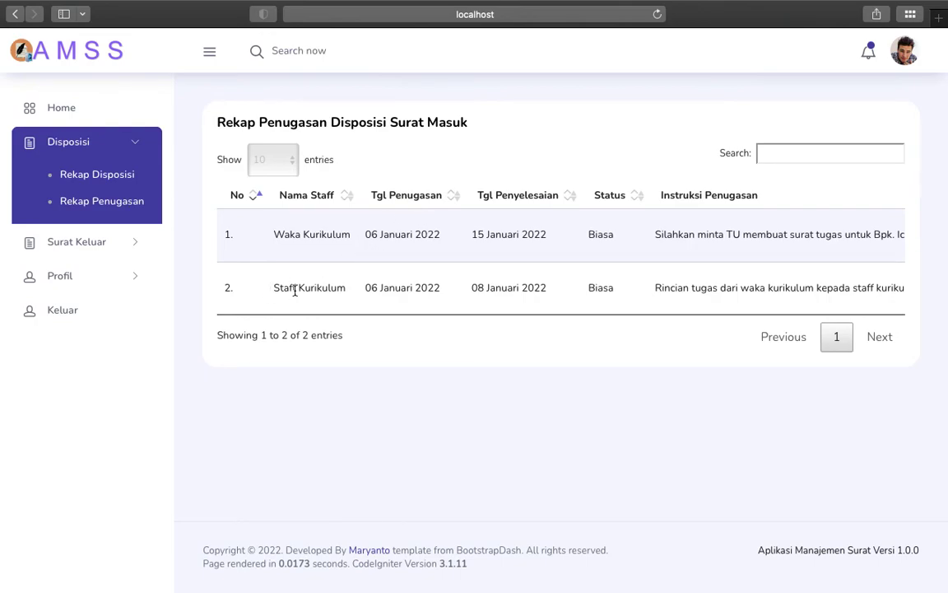
{"action": "scroll", "coordinate": [668, 293], "scroll_direction": "right", "scroll_amount": 5}
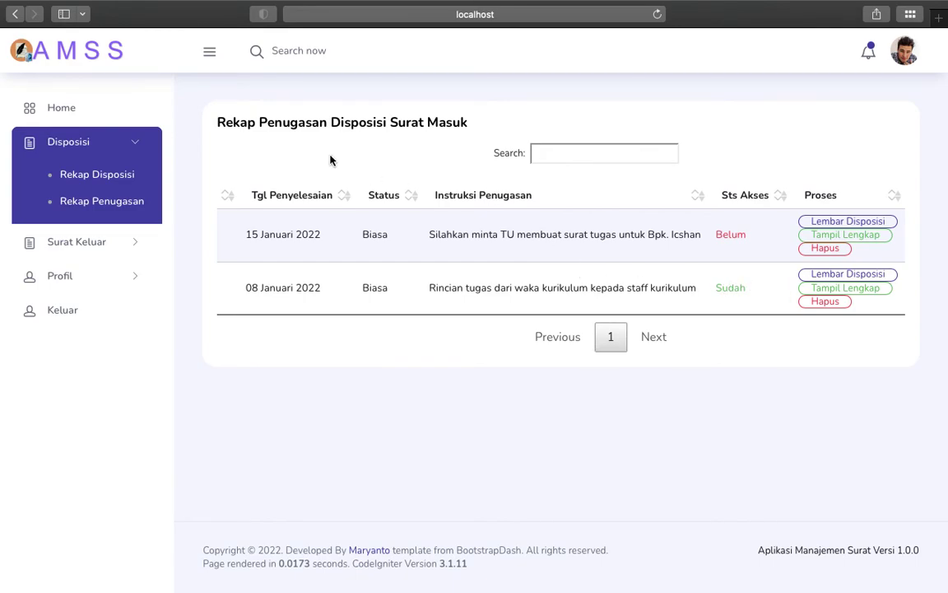
Step: Open Tampil Lengkap for the Staff Kurikulum task and scroll through letter 123/TU/D1/2020's disposition details
{"action": "left_click", "coordinate": [820, 289]}
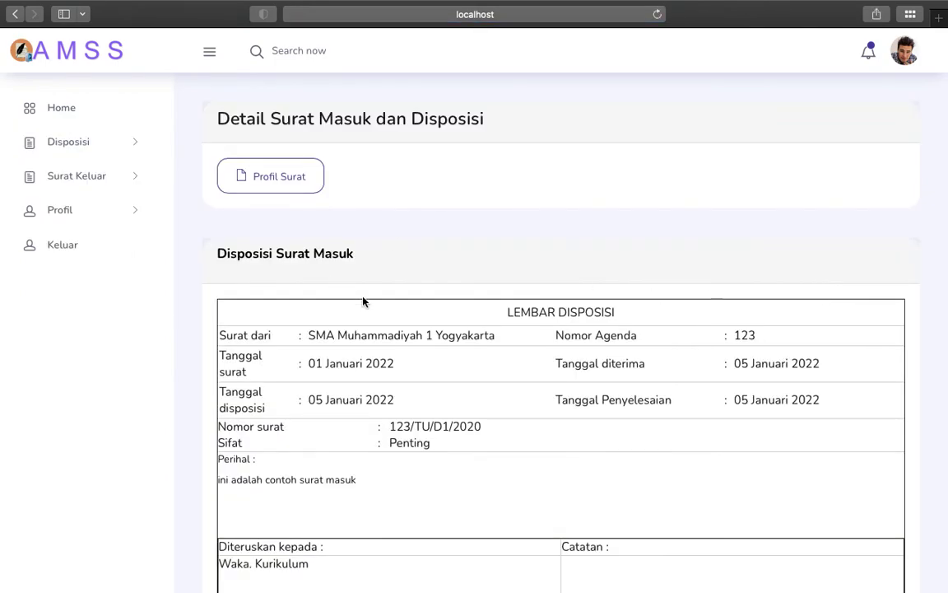
{"action": "scroll", "coordinate": [392, 303], "scroll_direction": "down", "scroll_amount": 3}
{"action": "scroll", "coordinate": [392, 303], "scroll_direction": "down", "scroll_amount": 3}
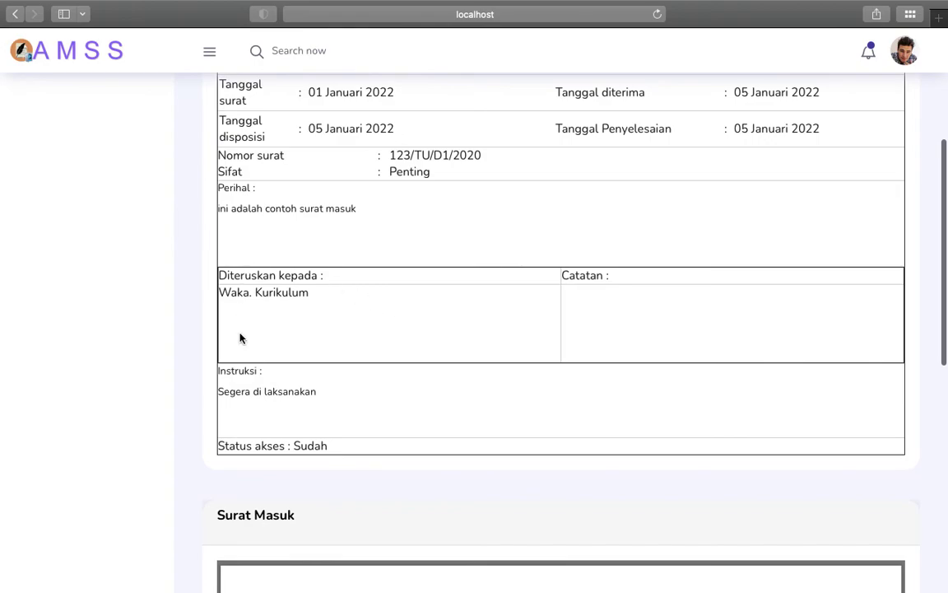
{"action": "scroll", "coordinate": [240, 338], "scroll_direction": "down", "scroll_amount": 5}
{"action": "scroll", "coordinate": [290, 393], "scroll_direction": "down", "scroll_amount": 3}
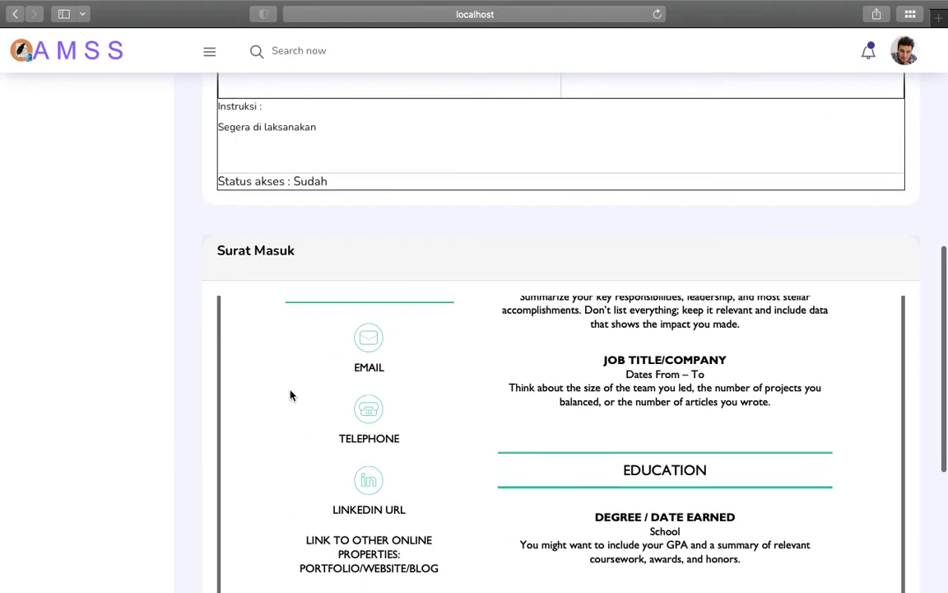
{"action": "scroll", "coordinate": [280, 383], "scroll_direction": "up", "scroll_amount": 5}
{"action": "scroll", "coordinate": [288, 339], "scroll_direction": "up", "scroll_amount": 5}
{"action": "scroll", "coordinate": [307, 249], "scroll_direction": "down", "scroll_amount": 8}
{"action": "scroll", "coordinate": [307, 249], "scroll_direction": "down", "scroll_amount": 5}
{"action": "scroll", "coordinate": [307, 398], "scroll_direction": "up", "scroll_amount": 6}
{"action": "scroll", "coordinate": [498, 407], "scroll_direction": "up", "scroll_amount": 2}
{"action": "scroll", "coordinate": [328, 491], "scroll_direction": "down", "scroll_amount": 3}
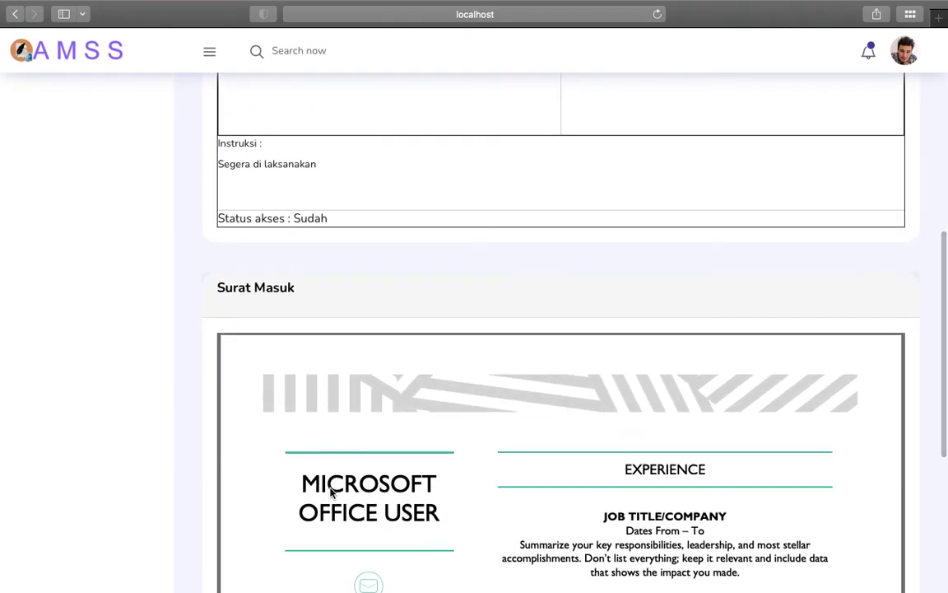
{"action": "scroll", "coordinate": [330, 492], "scroll_direction": "up", "scroll_amount": 3}
{"action": "scroll", "coordinate": [417, 447], "scroll_direction": "down", "scroll_amount": 3}
{"action": "mouse_move", "coordinate": [425, 576]}
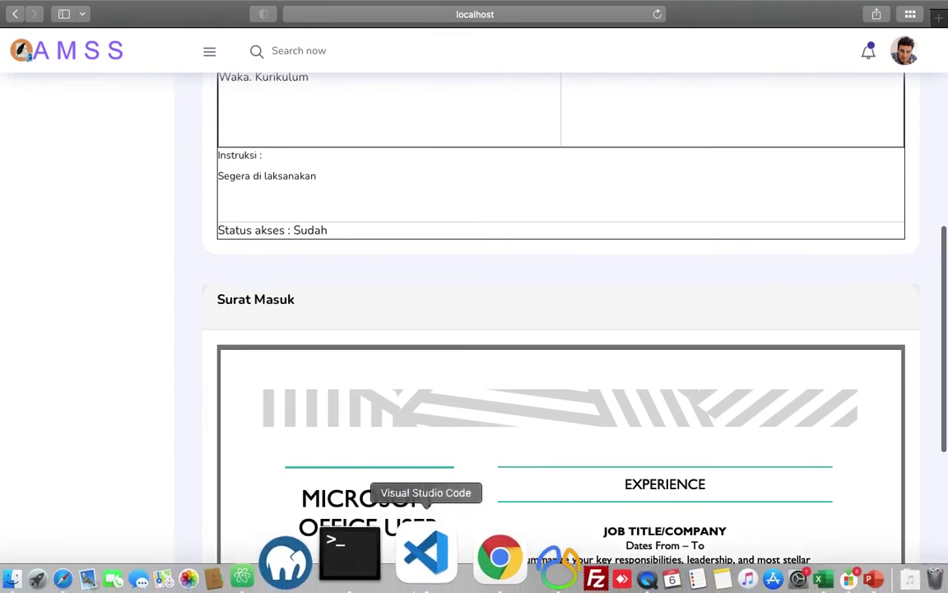
{"action": "scroll", "coordinate": [199, 247], "scroll_direction": "up", "scroll_amount": 10}
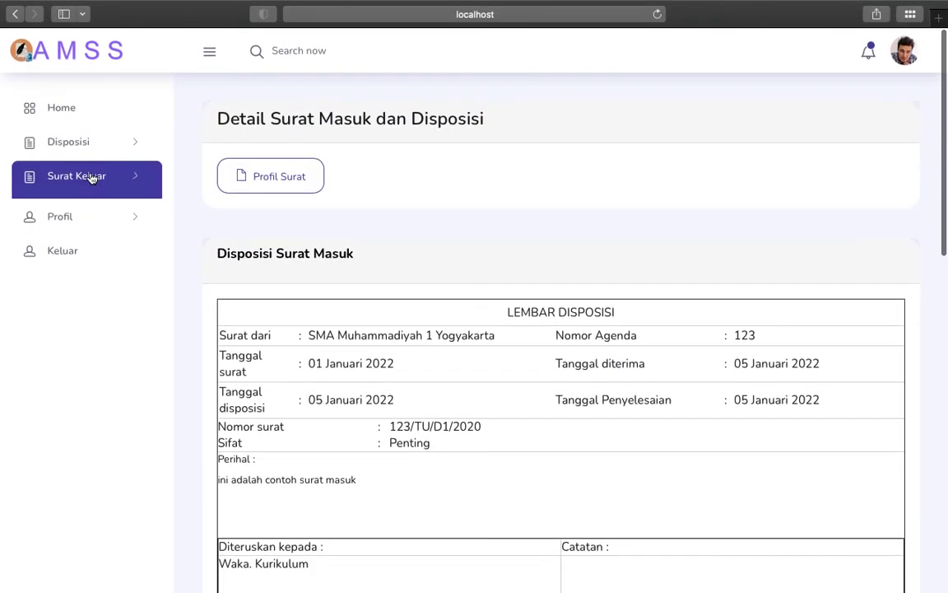
Step: Review the Rekap Surat Keluar table, then open and scroll the Waka Kurikulum's Form Profile Pengguna
{"action": "left_click", "coordinate": [92, 179]}
{"action": "left_click", "coordinate": [87, 211]}
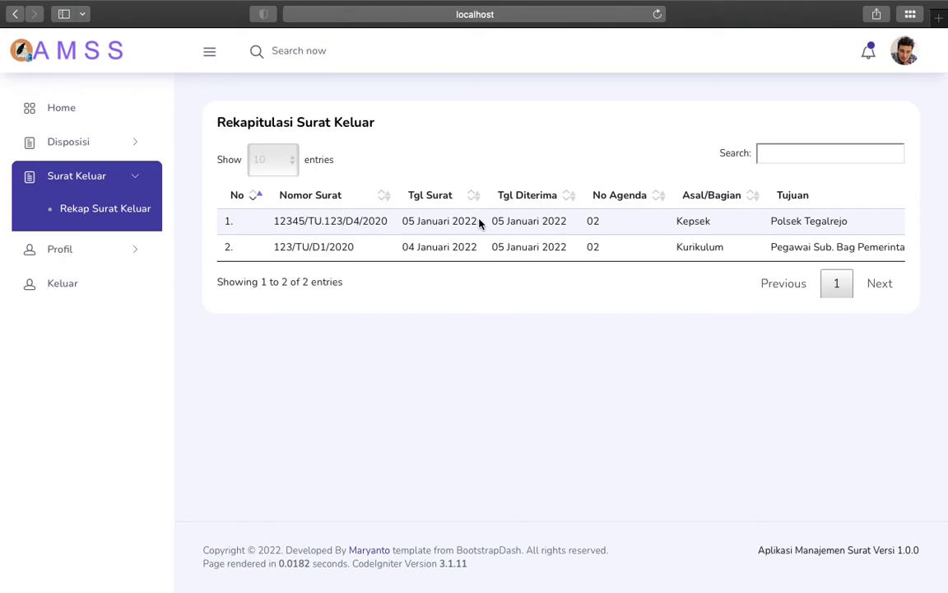
{"action": "left_click", "coordinate": [129, 243]}
{"action": "left_click", "coordinate": [85, 243]}
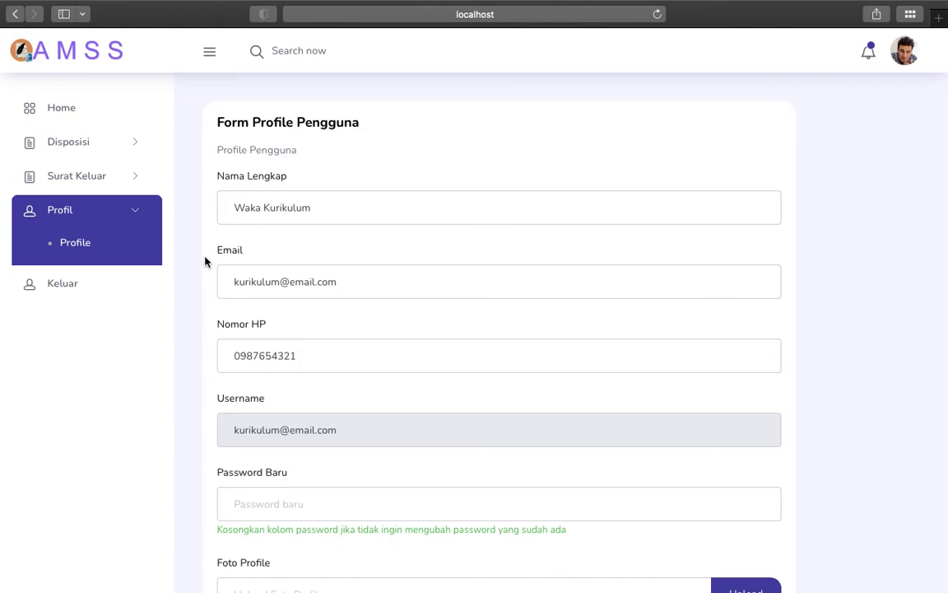
{"action": "scroll", "coordinate": [206, 262], "scroll_direction": "down", "scroll_amount": 1}
{"action": "scroll", "coordinate": [205, 261], "scroll_direction": "up", "scroll_amount": 1}
{"action": "scroll", "coordinate": [268, 515], "scroll_direction": "down", "scroll_amount": 3}
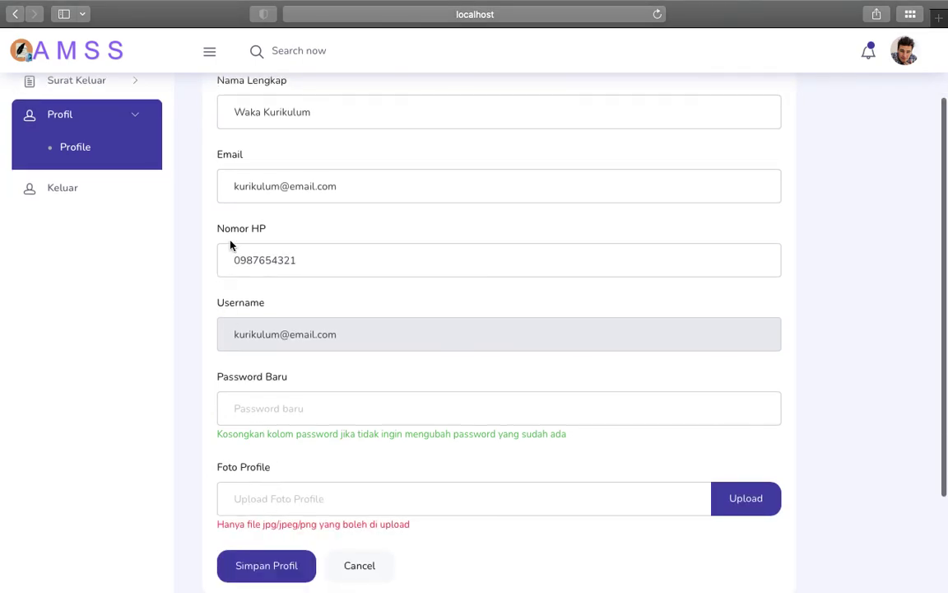
{"action": "scroll", "coordinate": [230, 244], "scroll_direction": "up", "scroll_amount": 3}
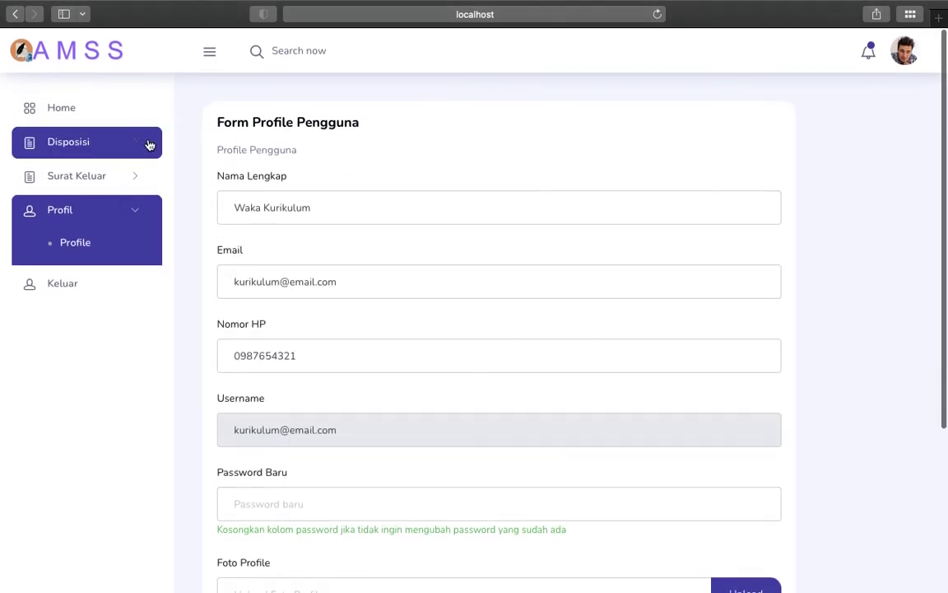
{"action": "left_click", "coordinate": [94, 156]}
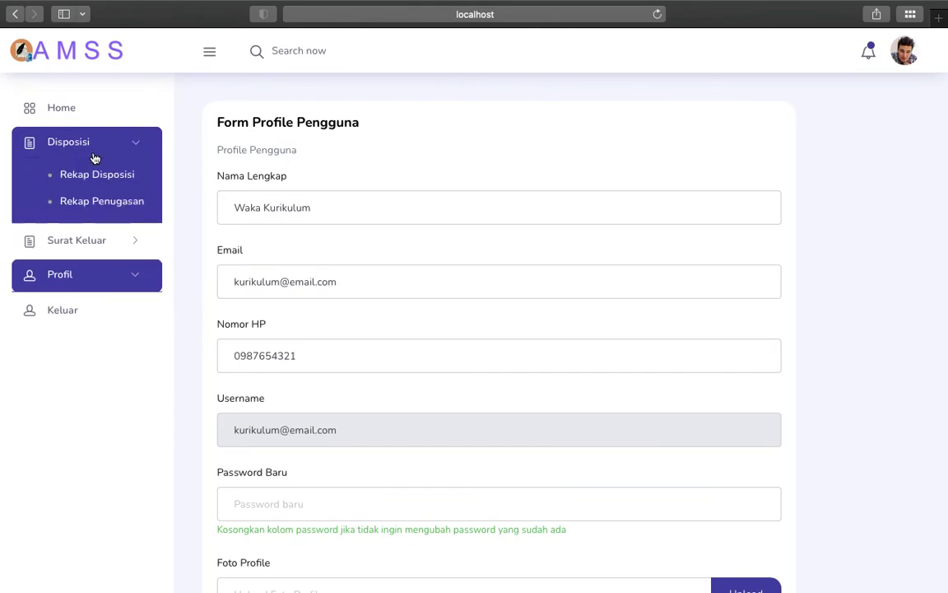
Step: Open Rekap Penugasan and scroll right to the Sts Akses and Proses columns
{"action": "left_click", "coordinate": [105, 211]}
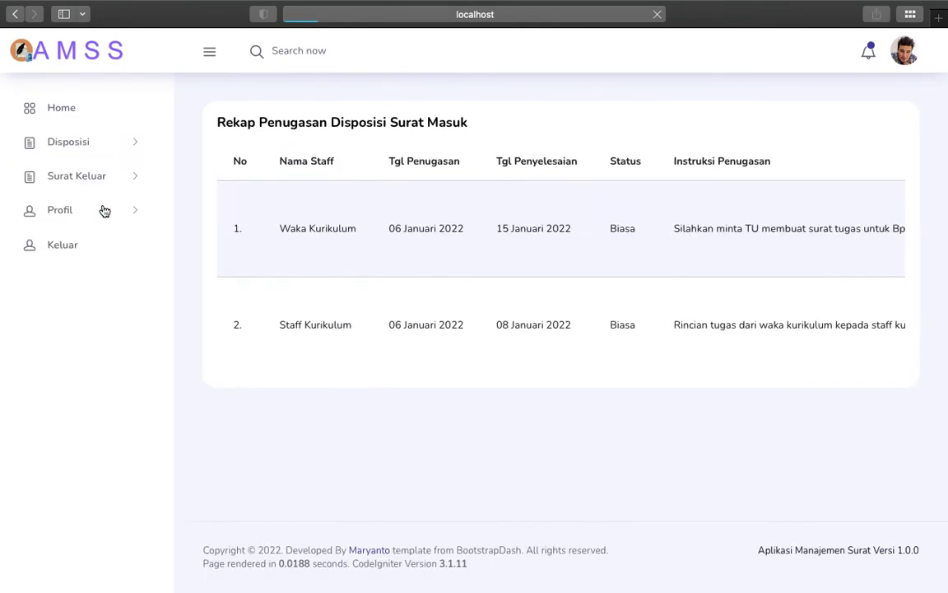
{"action": "scroll", "coordinate": [576, 239], "scroll_direction": "right", "scroll_amount": 5}
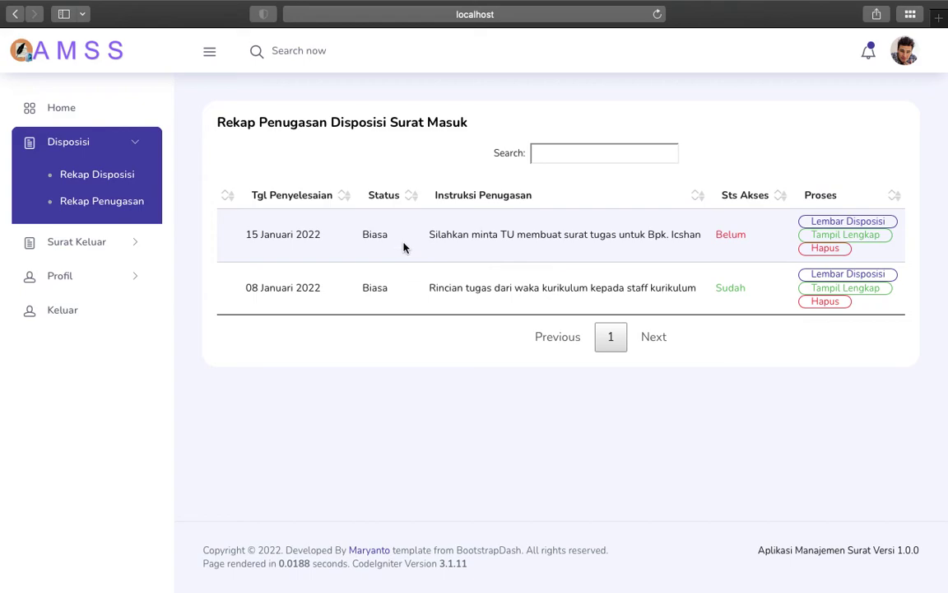
Step: Log out and sign in as Staff Kurikulum with the Staff role, declining password saving
{"action": "left_click", "coordinate": [52, 303]}
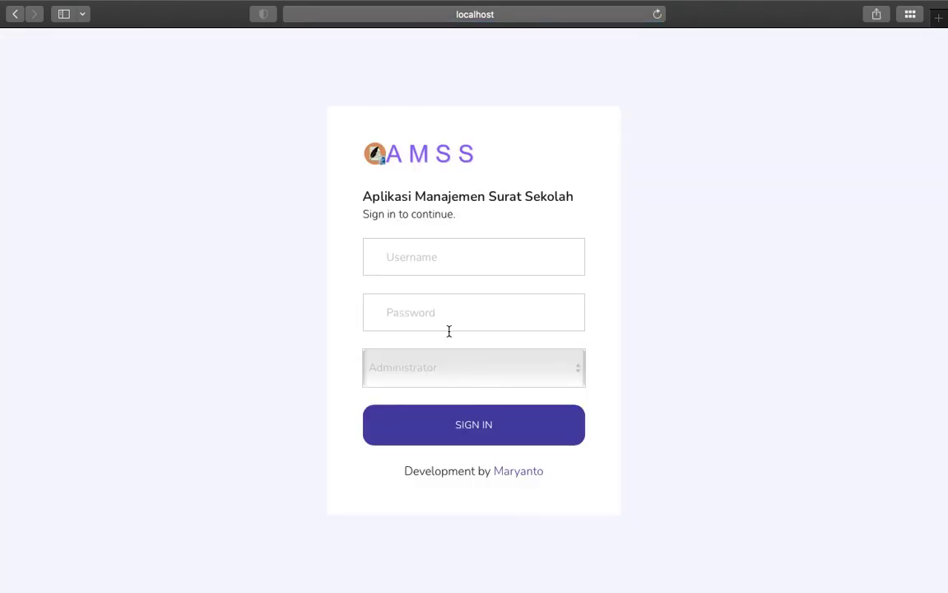
{"action": "left_click", "coordinate": [404, 259]}
{"action": "type", "text": "staff.keu"}
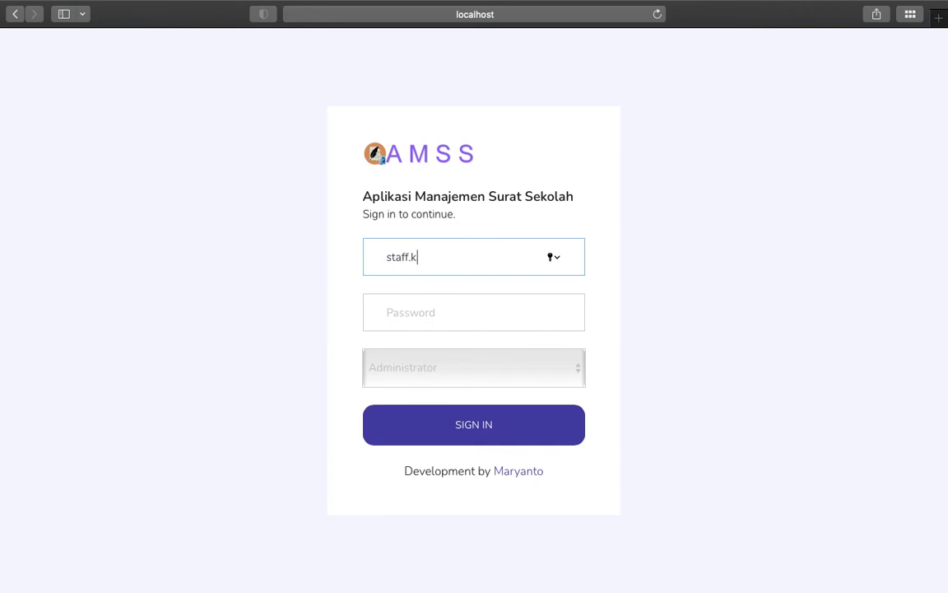
{"action": "key", "text": "BackSpace"}
{"action": "key", "text": "BackSpace"}
{"action": "key", "text": "ctrl+Left"}
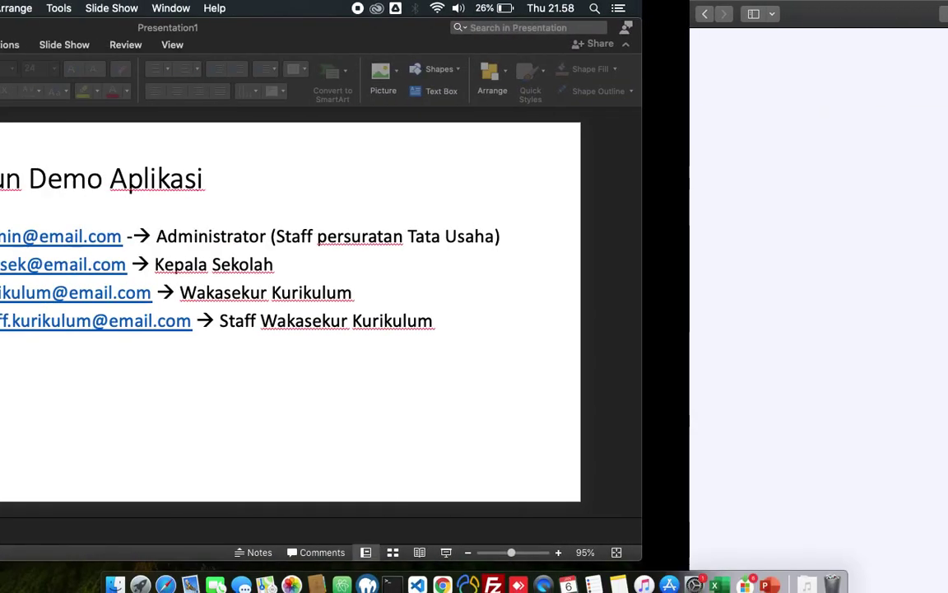
{"action": "key", "text": "ctrl+Right"}
{"action": "type", "text": "urikul"}
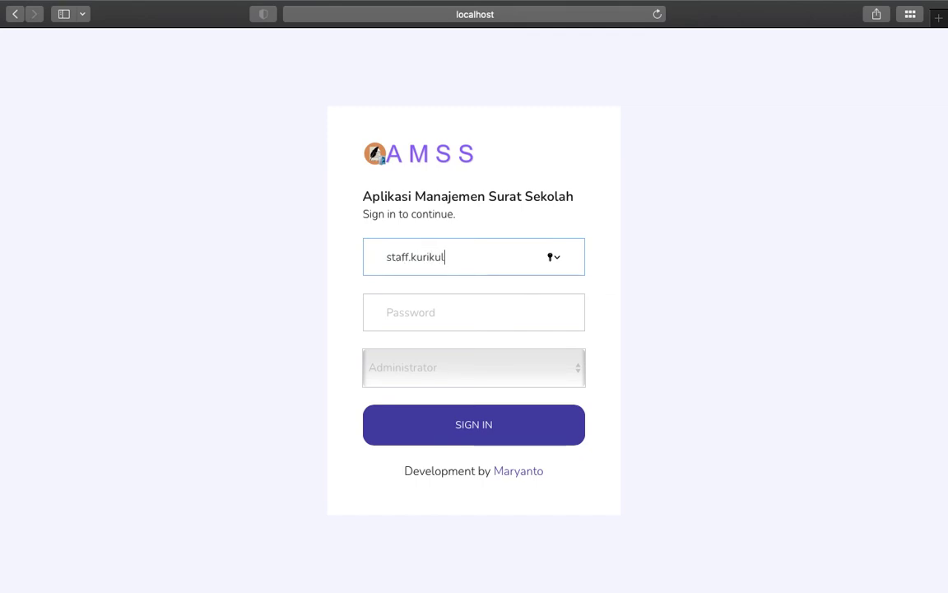
{"action": "type", "text": "um@email.com"}
{"action": "key", "text": "Tab"}
{"action": "type", "text": "••••••"}
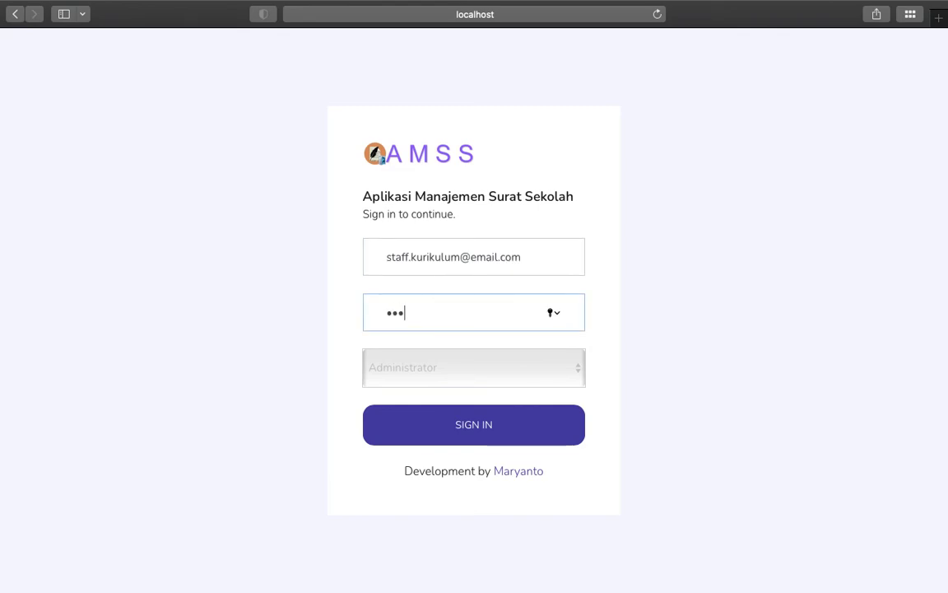
{"action": "left_click", "coordinate": [503, 361]}
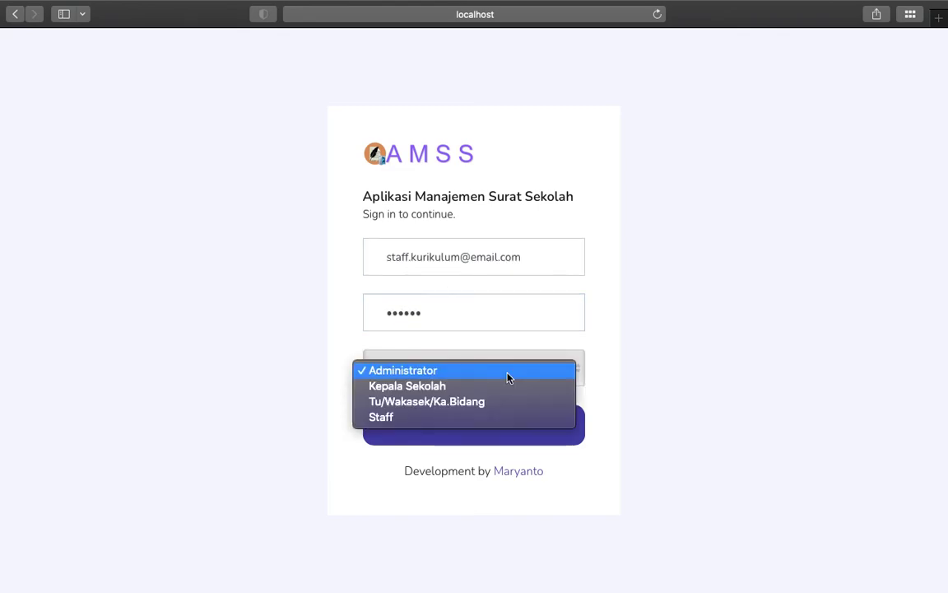
{"action": "left_click", "coordinate": [401, 423]}
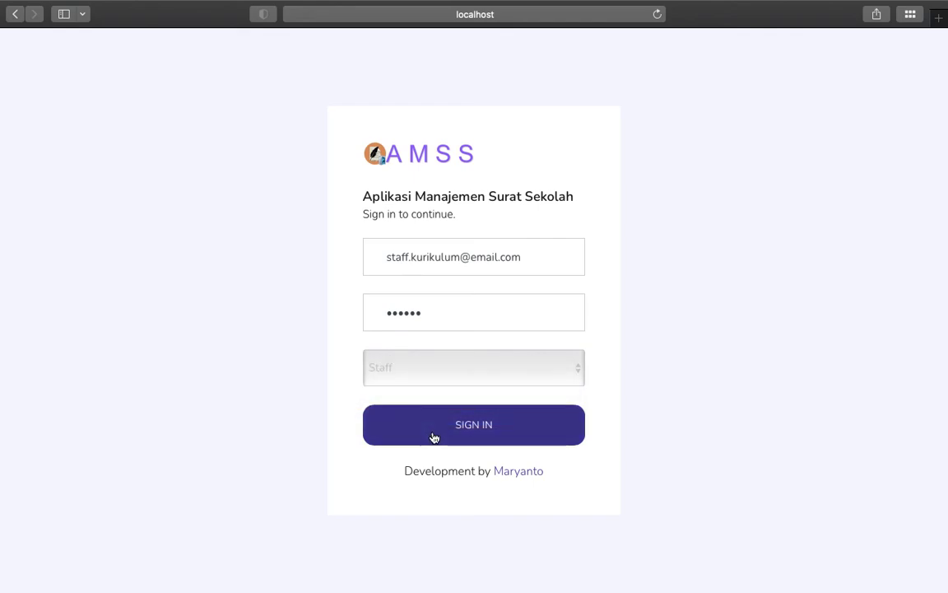
{"action": "left_click", "coordinate": [432, 436]}
{"action": "left_click", "coordinate": [540, 102]}
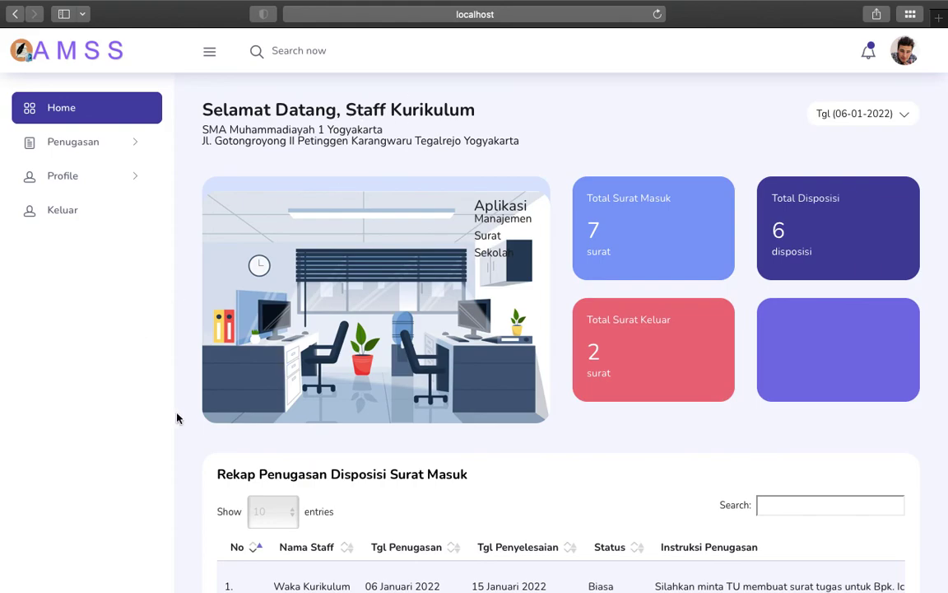
Step: Scroll the dashboard's Rekap table and view an assignment's full disposition details via Tampil Lengkap
{"action": "scroll", "coordinate": [174, 412], "scroll_direction": "down", "scroll_amount": 5}
{"action": "scroll", "coordinate": [494, 393], "scroll_direction": "right", "scroll_amount": 1}
{"action": "scroll", "coordinate": [517, 394], "scroll_direction": "right", "scroll_amount": 5}
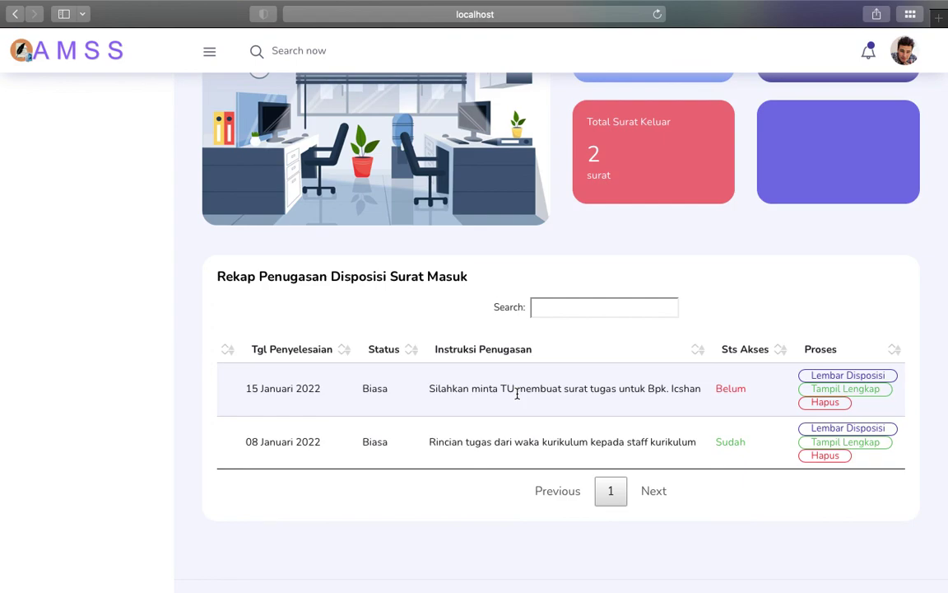
{"action": "scroll", "coordinate": [517, 395], "scroll_direction": "left", "scroll_amount": 6}
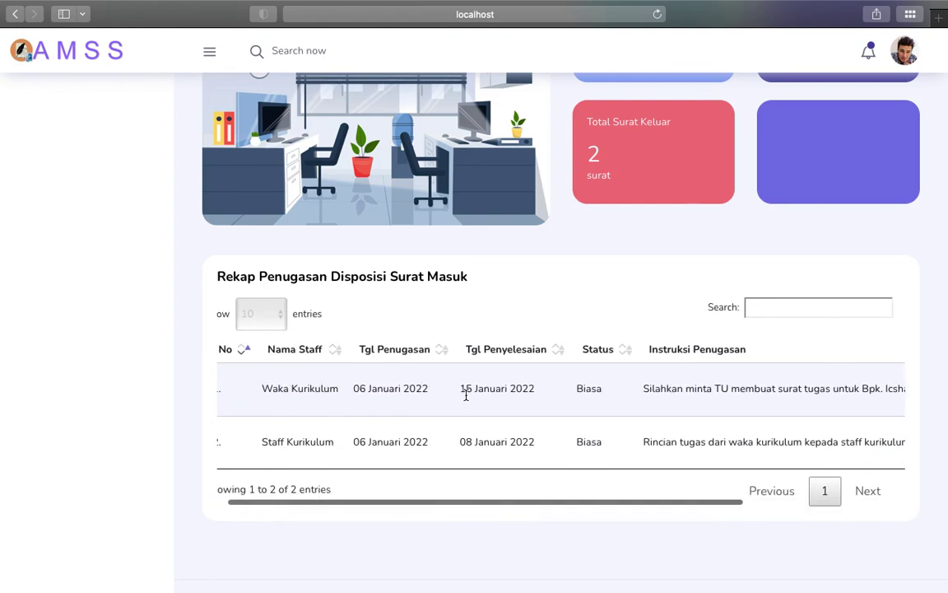
{"action": "scroll", "coordinate": [465, 396], "scroll_direction": "right", "scroll_amount": 8}
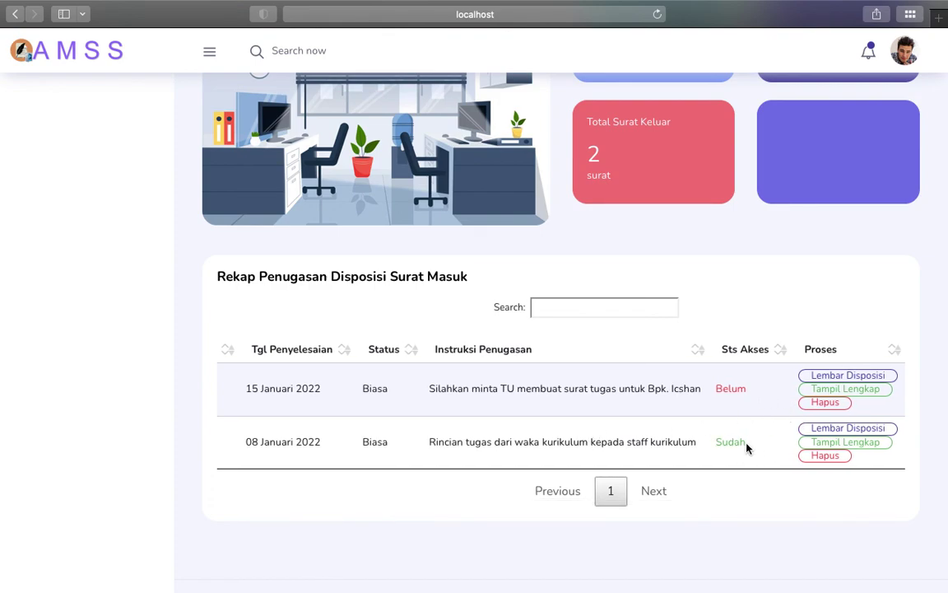
{"action": "left_click", "coordinate": [822, 444]}
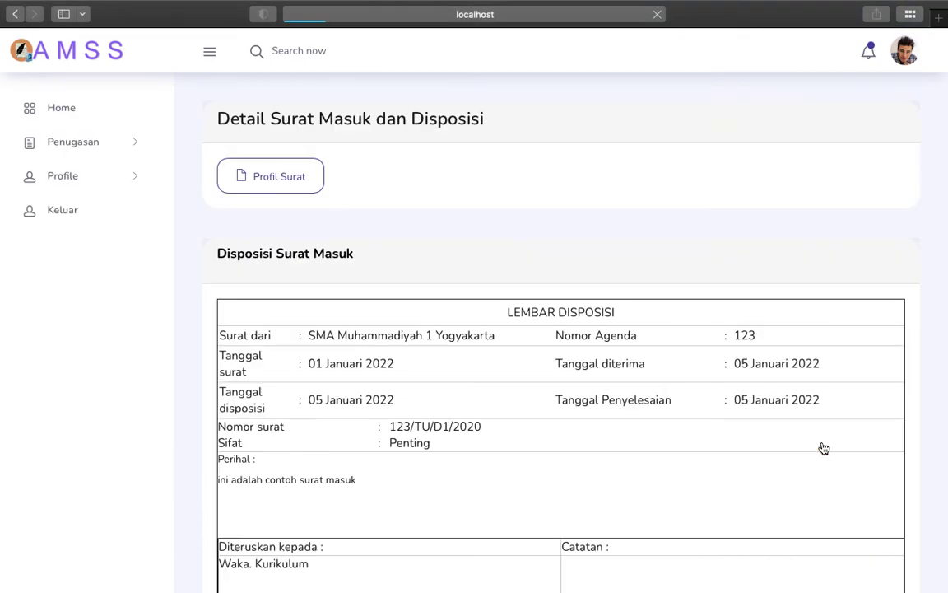
{"action": "scroll", "coordinate": [311, 273], "scroll_direction": "down", "scroll_amount": 3}
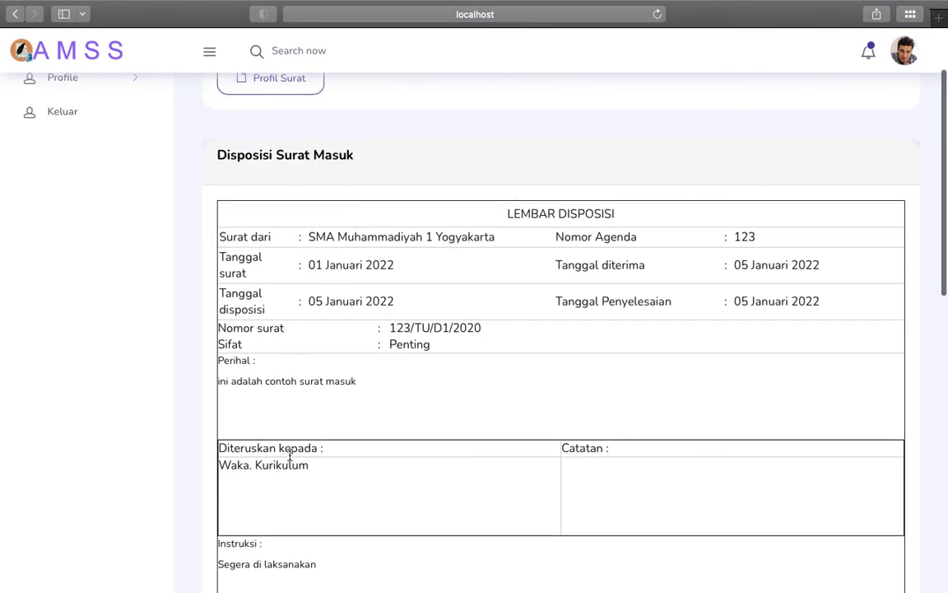
{"action": "scroll", "coordinate": [284, 451], "scroll_direction": "up", "scroll_amount": 3}
Step: Open Penugasan > Rekap Penugasan and scroll right to the Belum/Sudah access statuses
{"action": "left_click", "coordinate": [93, 152]}
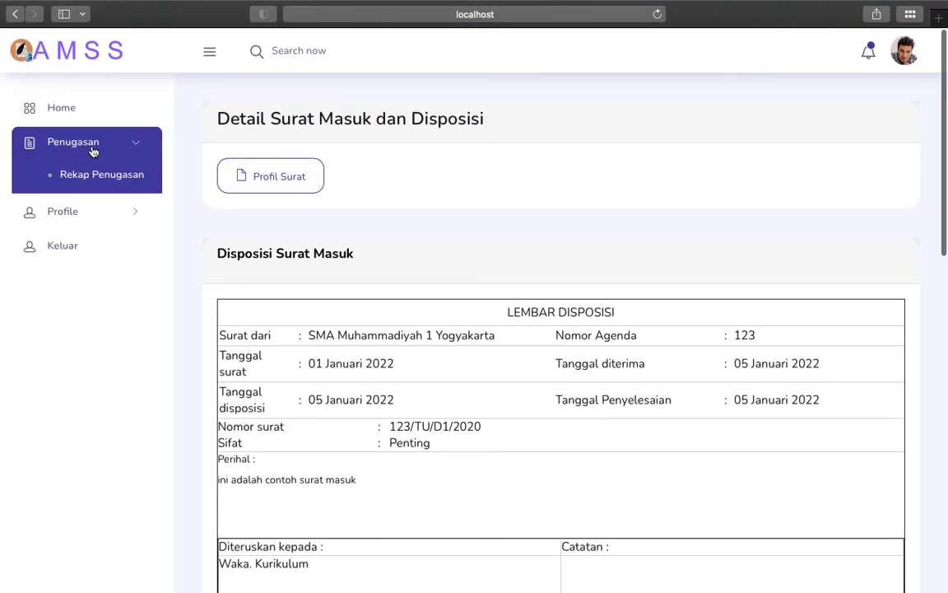
{"action": "left_click", "coordinate": [91, 175]}
{"action": "scroll", "coordinate": [714, 259], "scroll_direction": "right", "scroll_amount": 3}
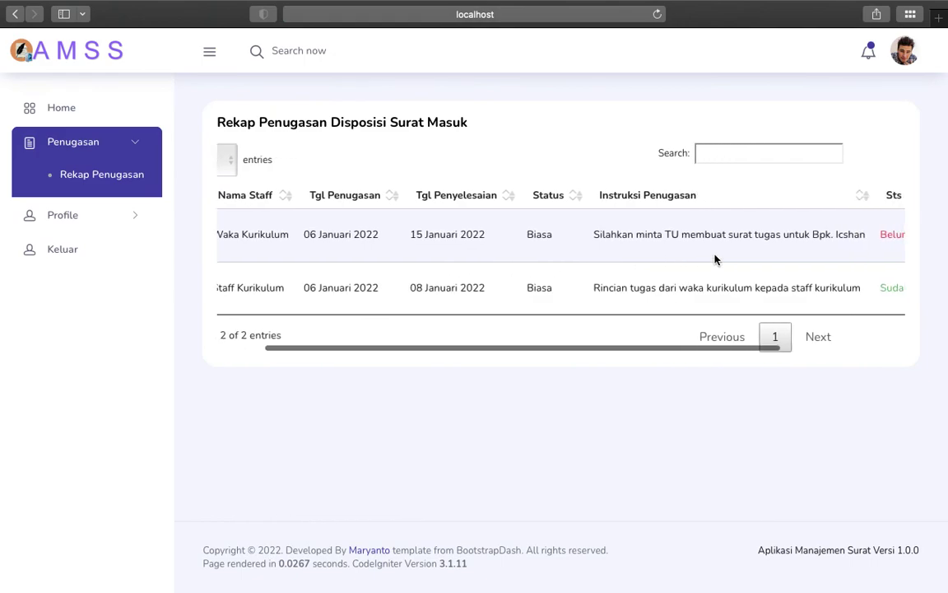
{"action": "scroll", "coordinate": [793, 282], "scroll_direction": "right", "scroll_amount": 2}
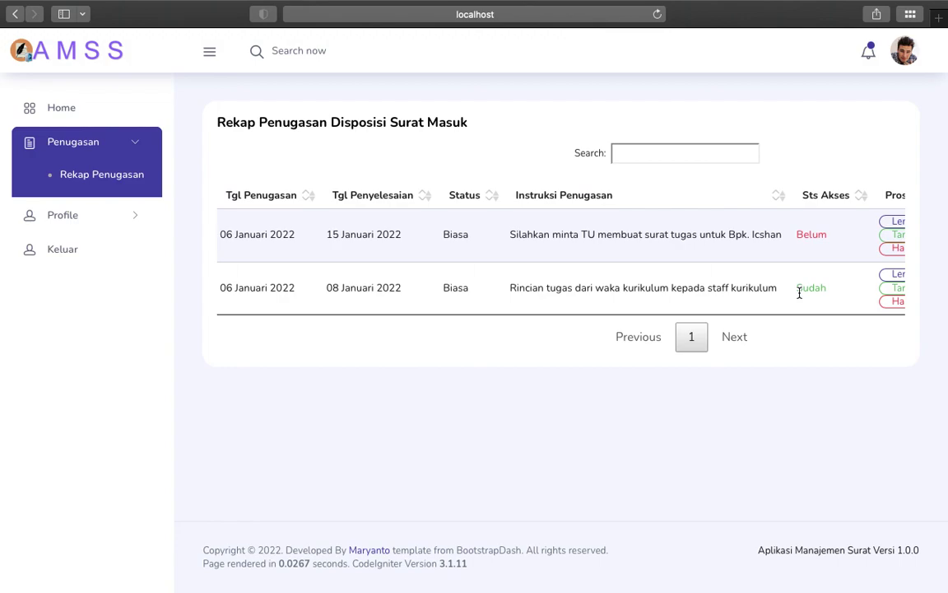
{"action": "scroll", "coordinate": [762, 280], "scroll_direction": "right", "scroll_amount": 3}
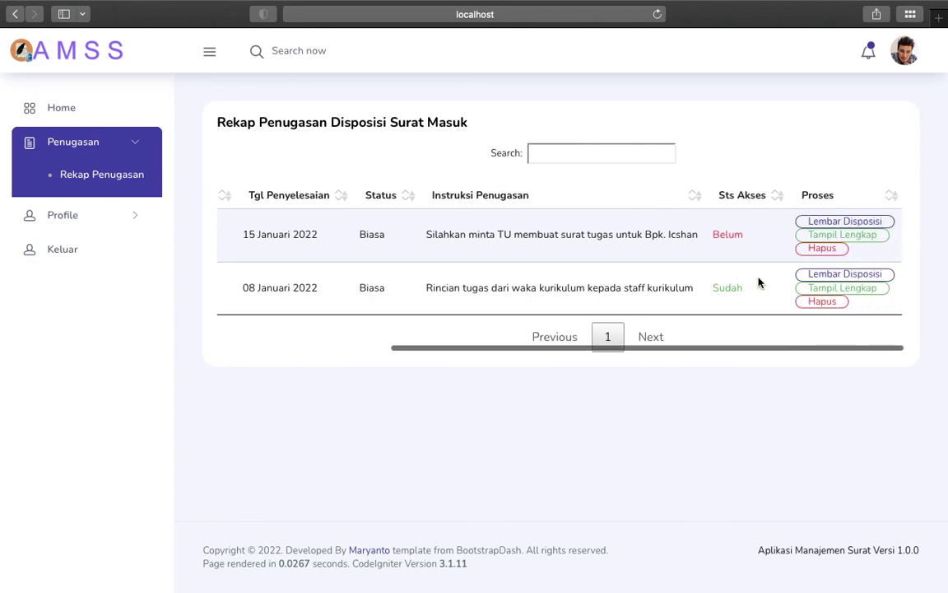
{"action": "left_click", "coordinate": [126, 224]}
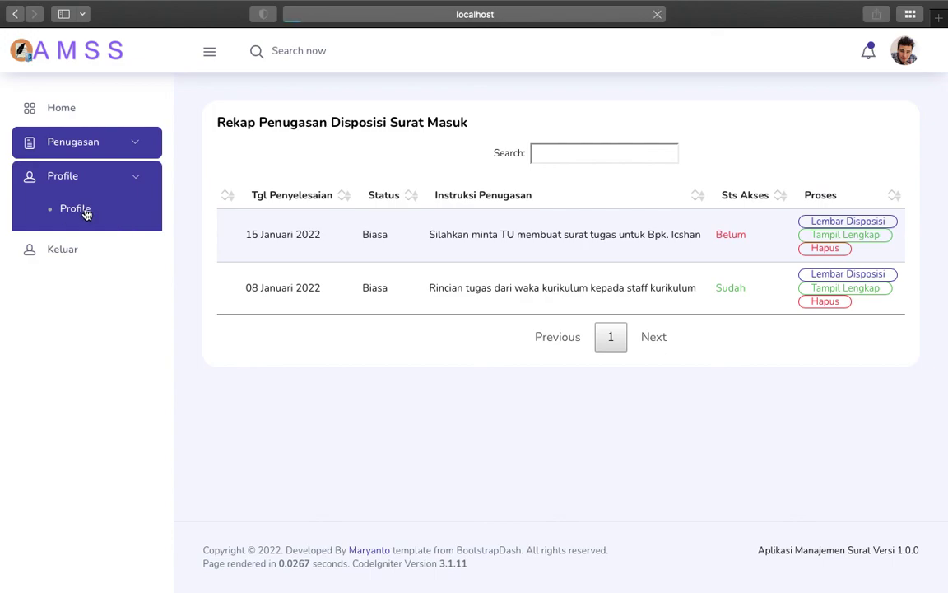
Step: Open Staff Kurikulum's Form Profile Pengguna from Profile > Profile in the sidebar
{"action": "left_click", "coordinate": [85, 211]}
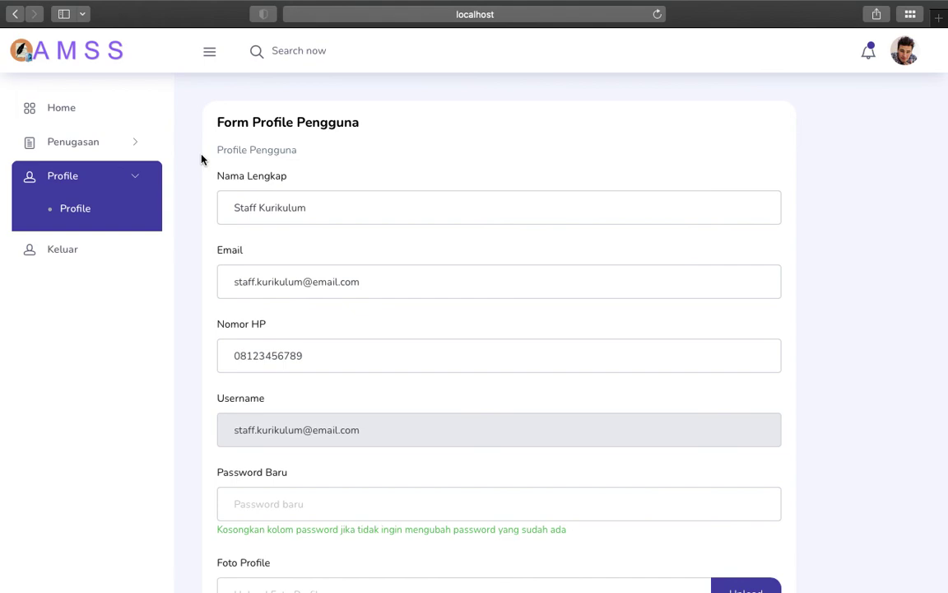
{"action": "left_click", "coordinate": [64, 260]}
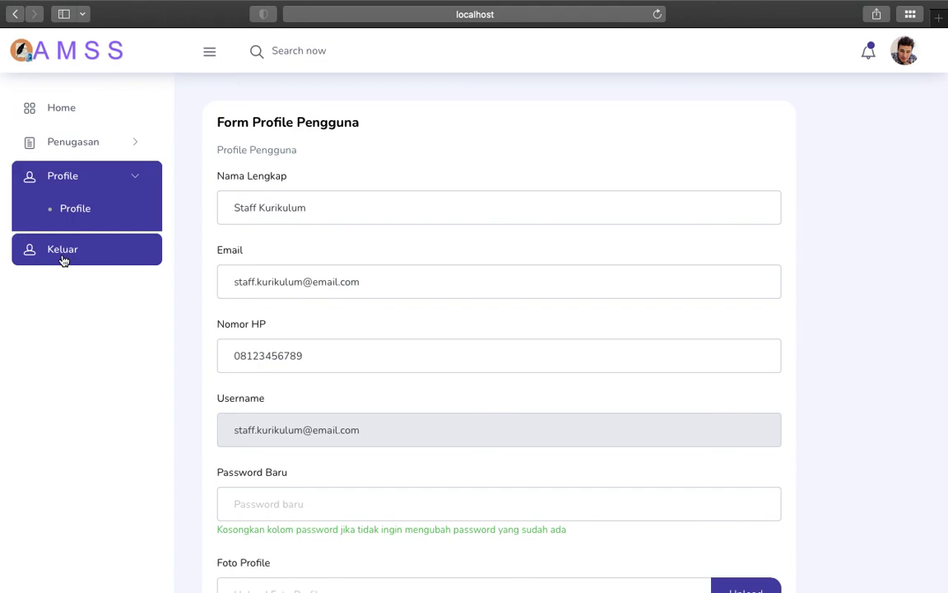
Step: Sign out of the Staff Kurikulum account with Keluar, returning to the AMSS sign-in page
{"action": "left_click", "coordinate": [63, 260]}
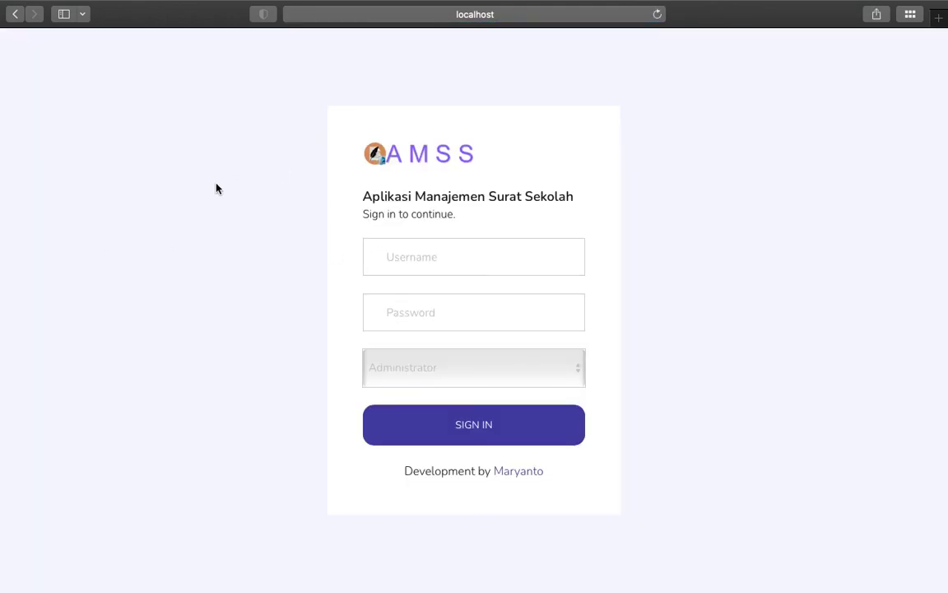